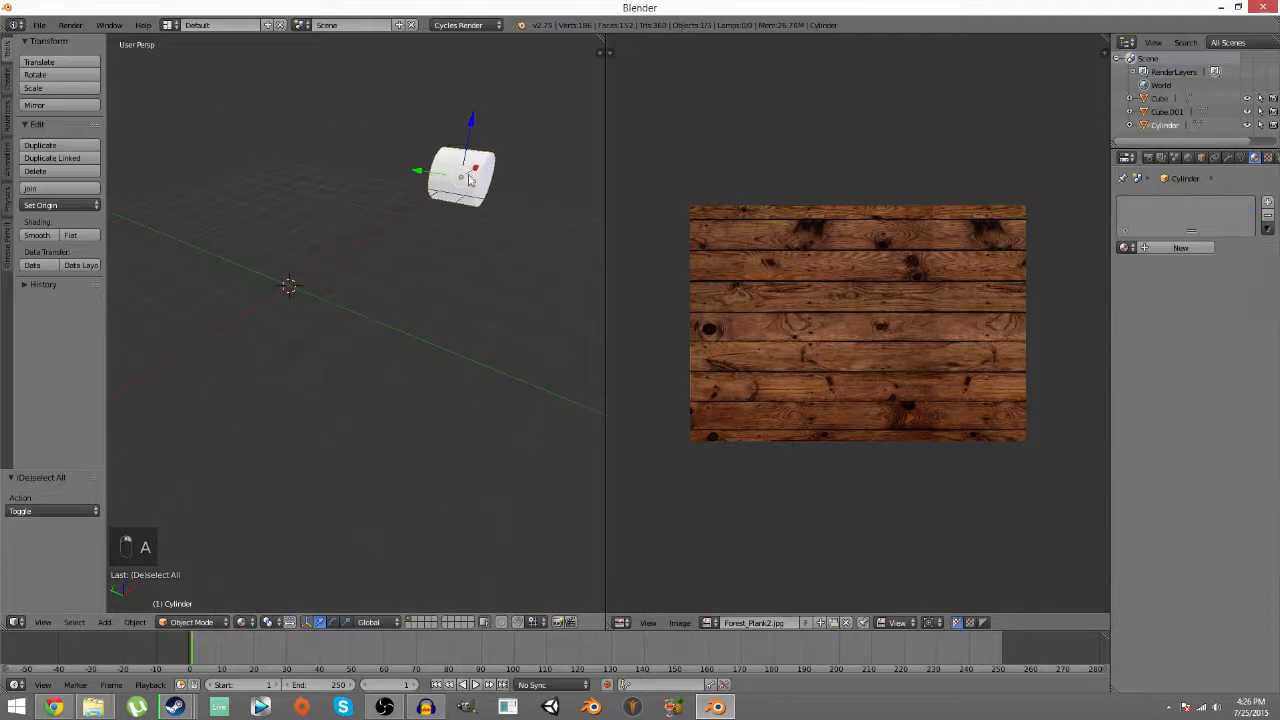
- Move the cylinder about -10.47 along X to the world centre and merge the image editor area into the 3D view
left_click_drag(475, 171, 299, 273)
middle_click_drag(299, 273, 224, 234)
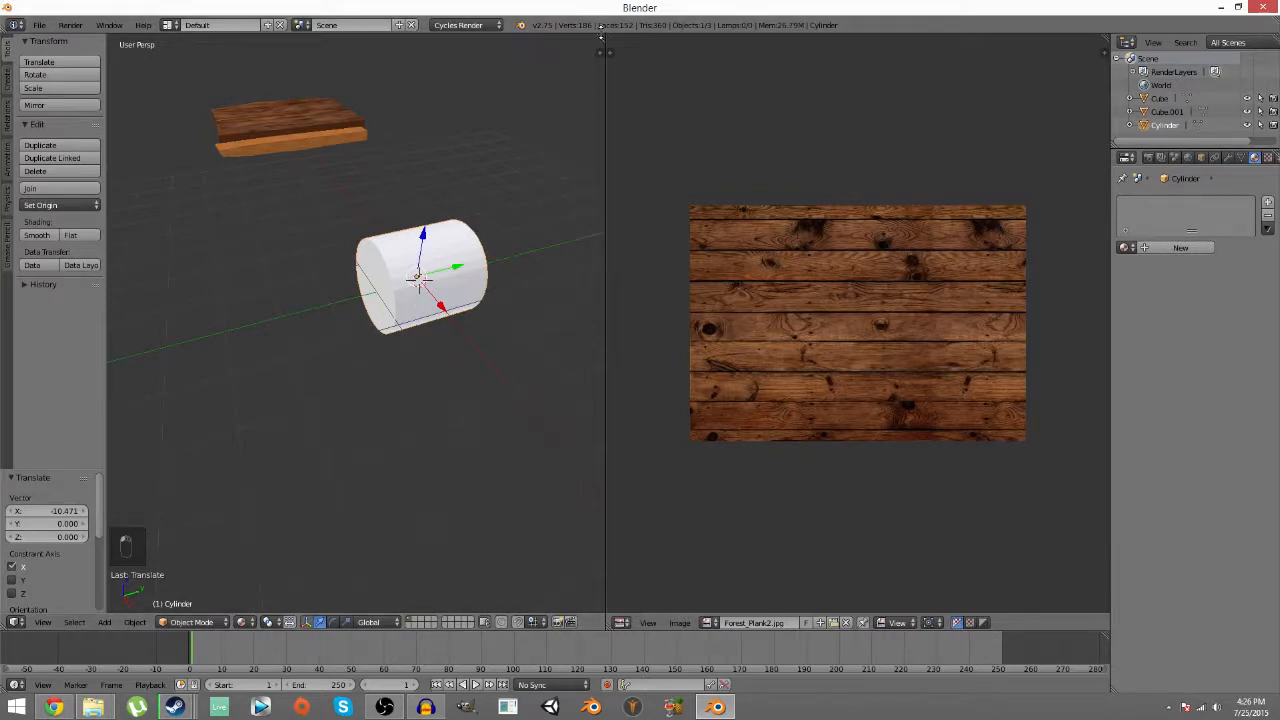
left_click_drag(603, 37, 844, 113)
scroll(591, 182, "down", 3)
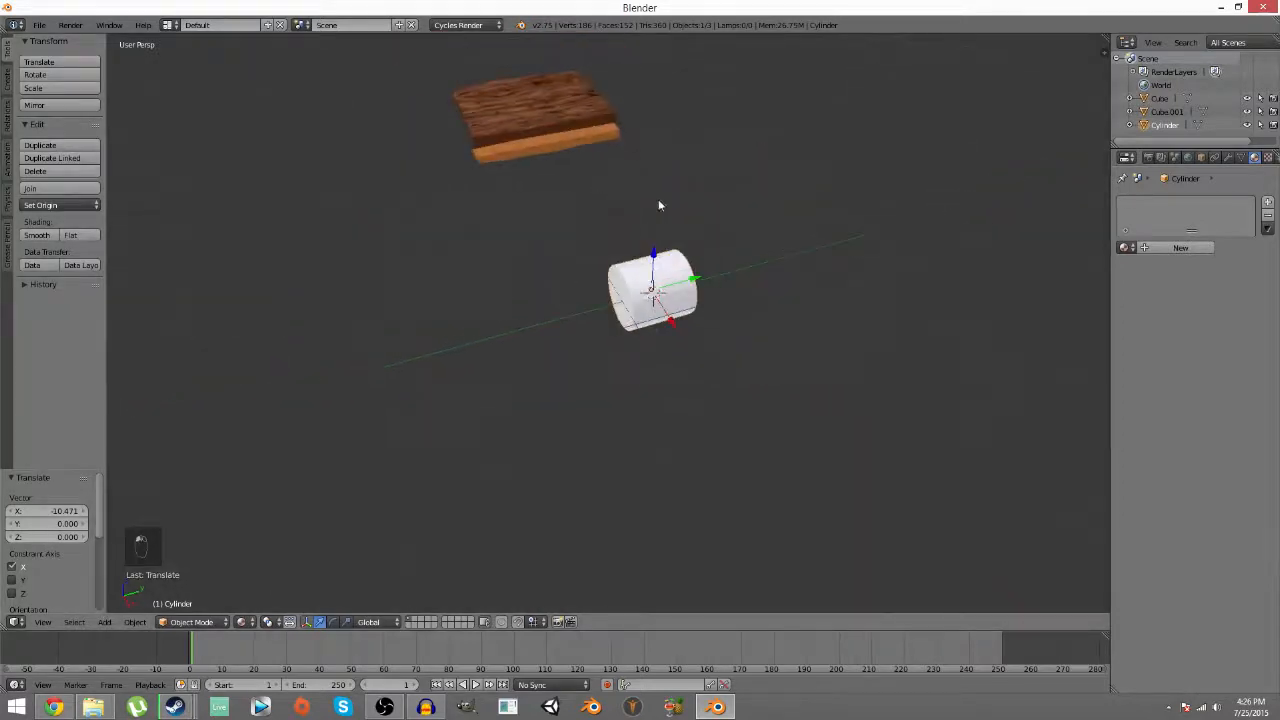
scroll(680, 294, "up", 2)
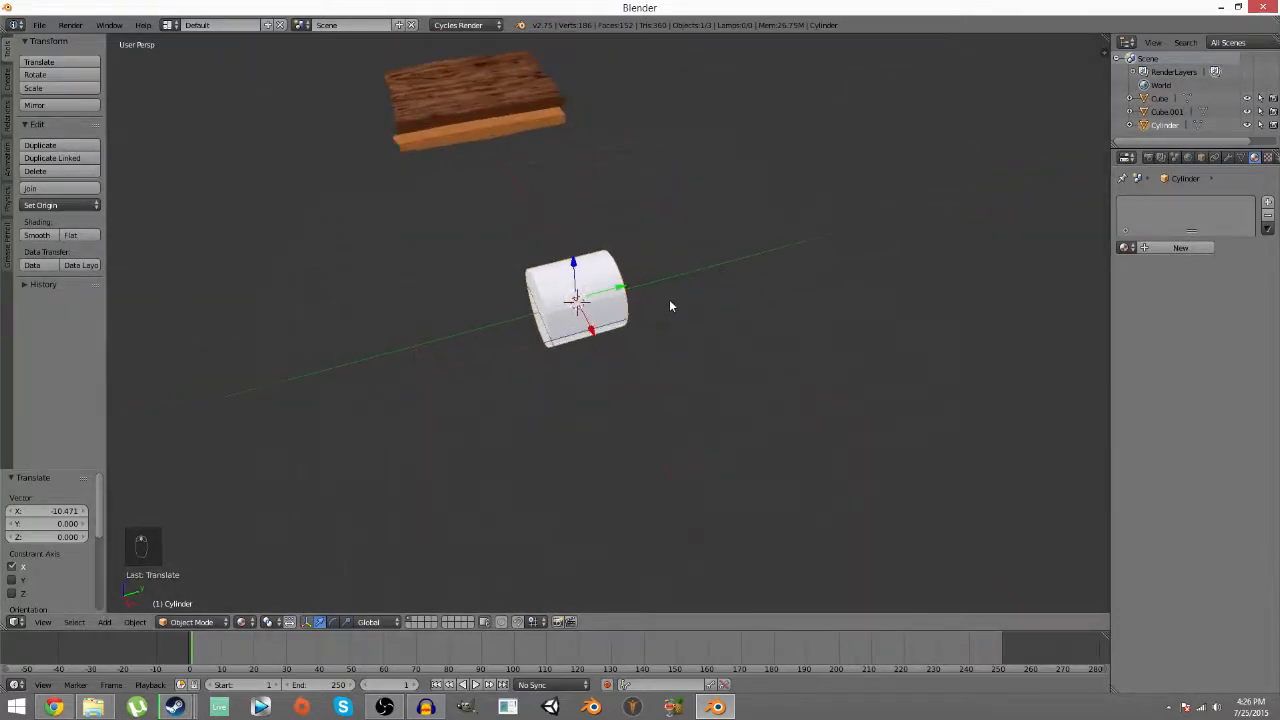
- Stretch the cylinder along the global Y axis into a long log shape
key("s")
key("z")
key("x")
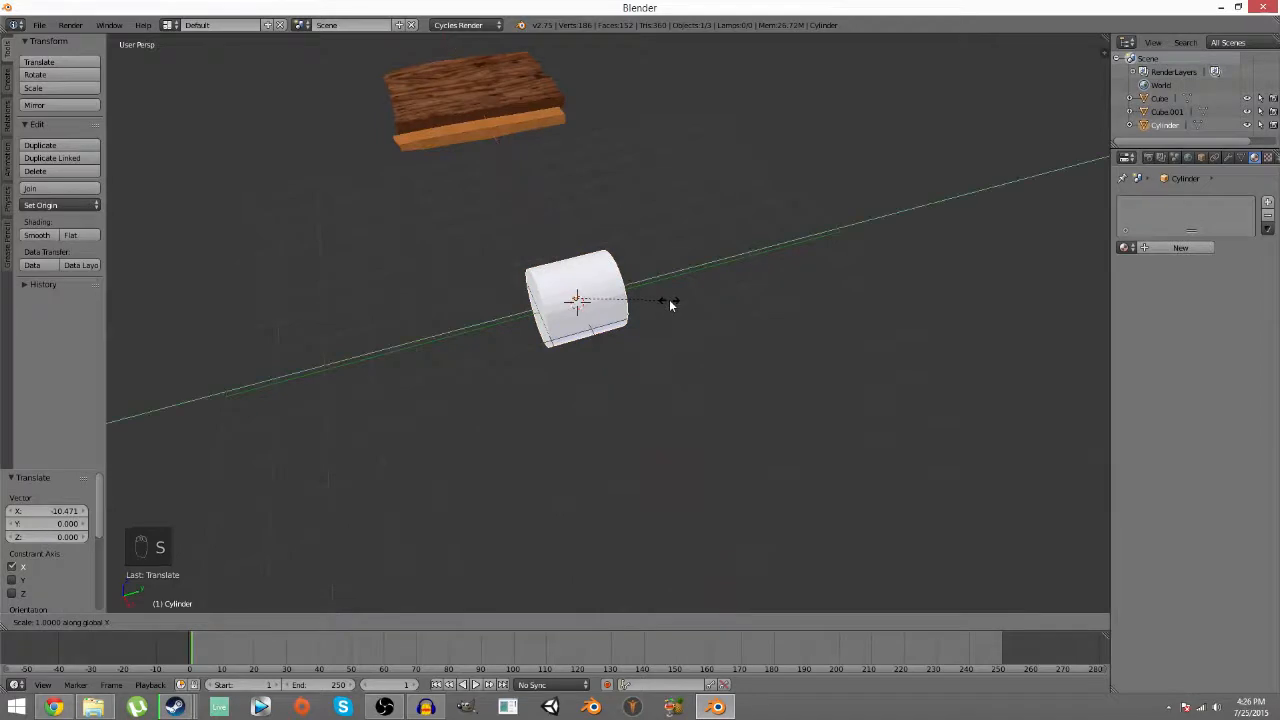
left_click(1066, 257)
middle_click_drag(749, 294, 666, 314)
- In Edit Mode, add six evenly spaced loop cuts along the cylinder's length and deselect everything
key("Tab")
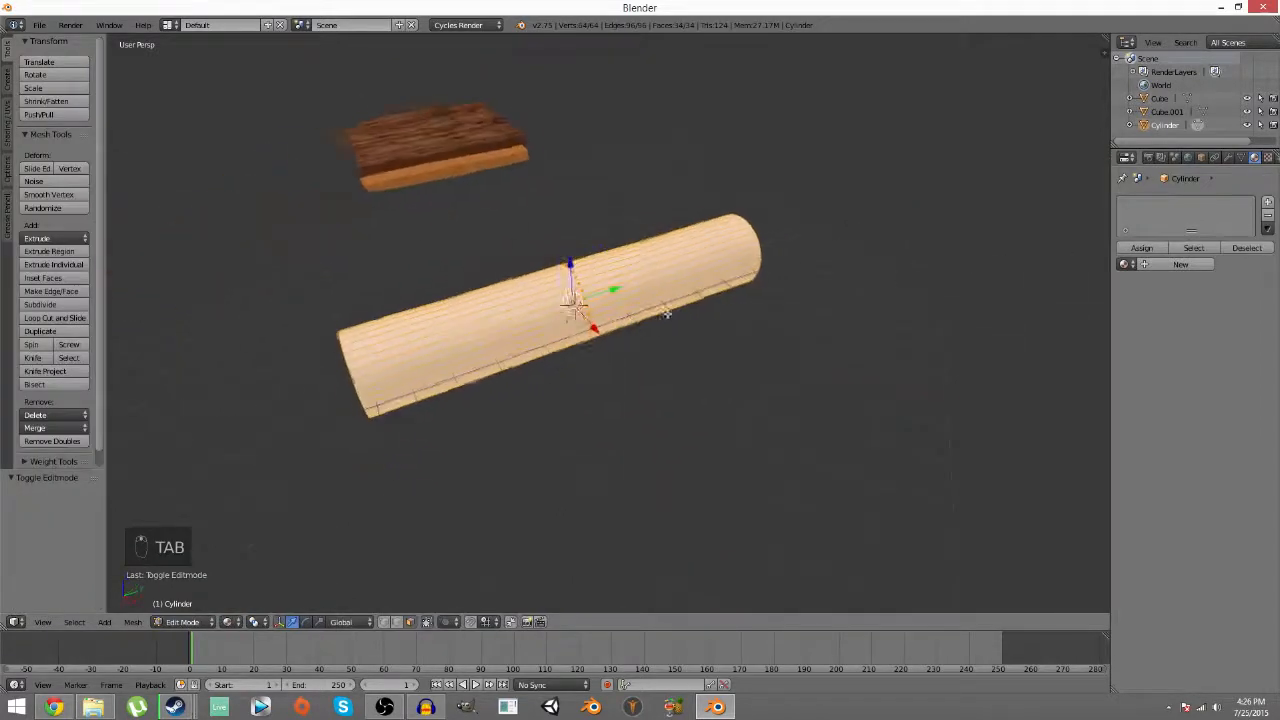
key("a")
key("a")
key("a")
key("a")
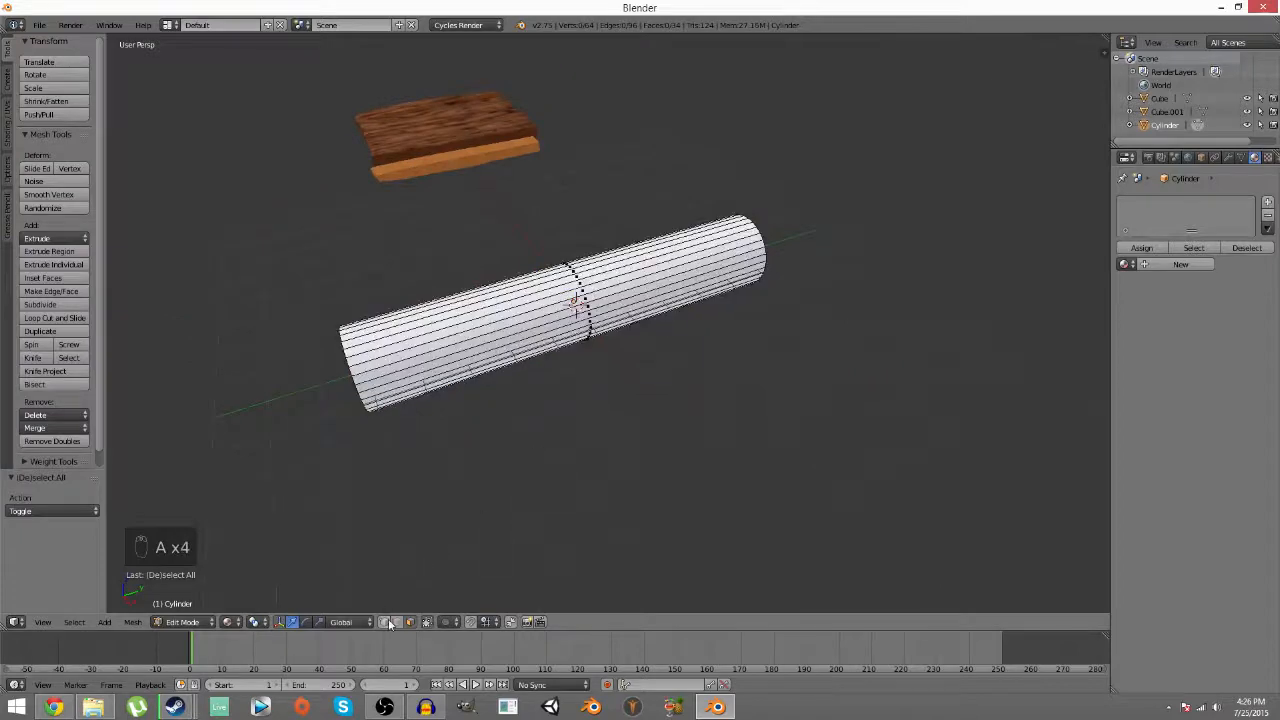
middle_click_drag(486, 397, 568, 314)
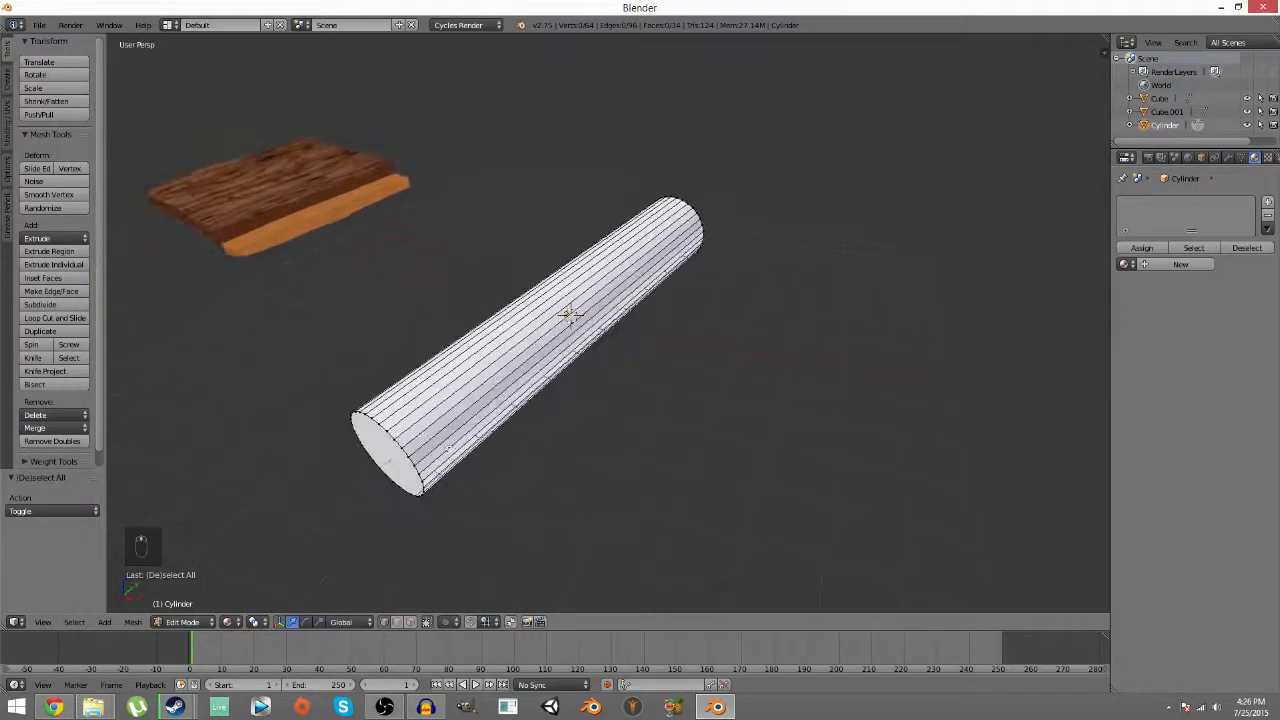
key("ctrl+r")
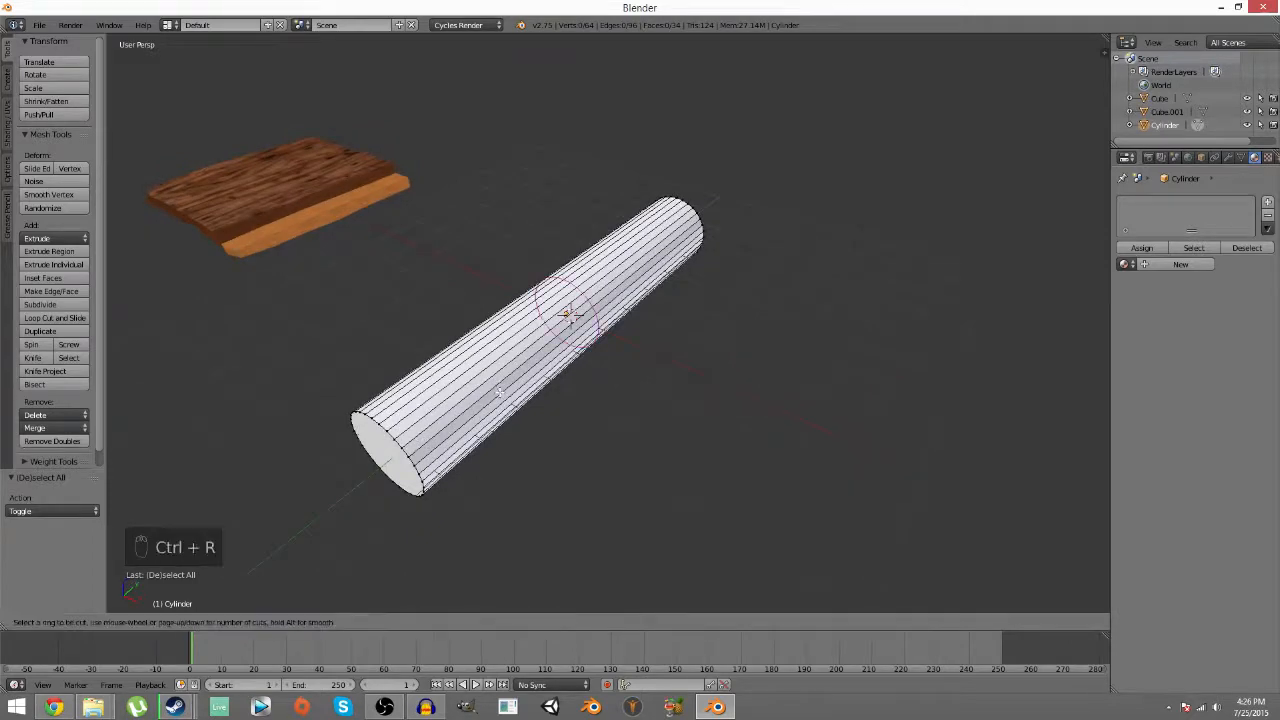
scroll(500, 392, "up", 7)
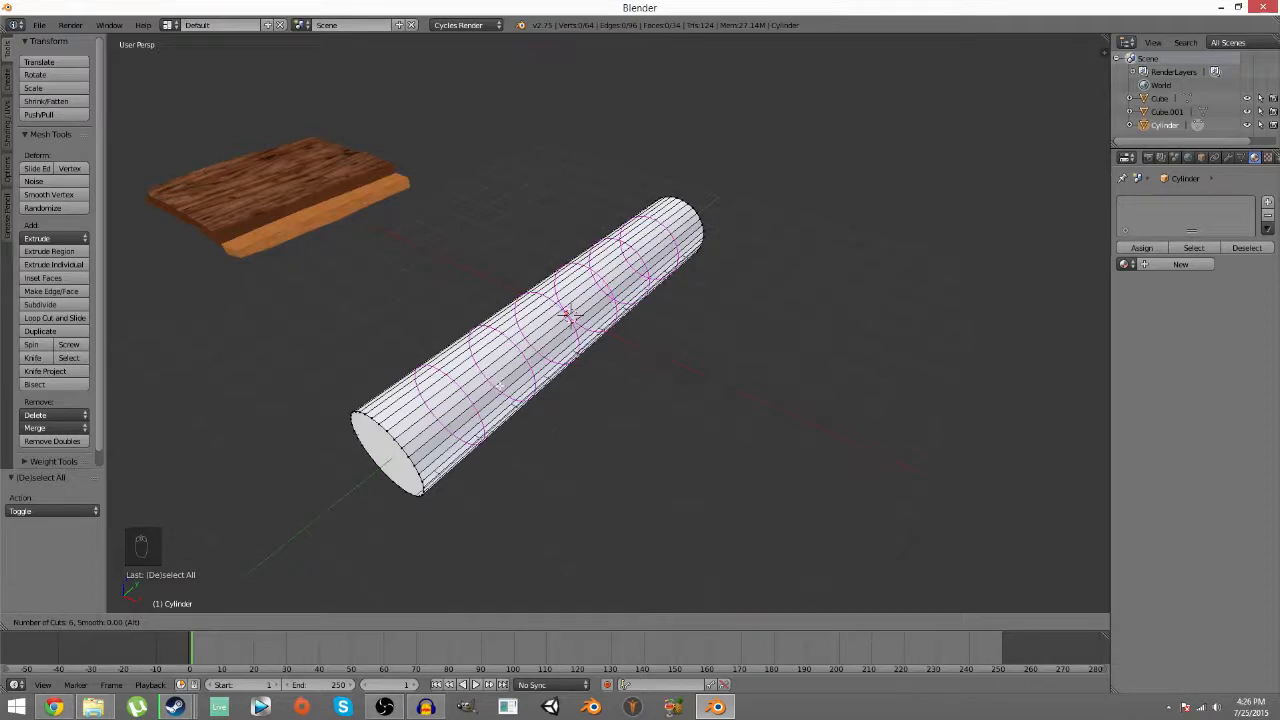
left_click(506, 392)
left_click(700, 540)
key("a")
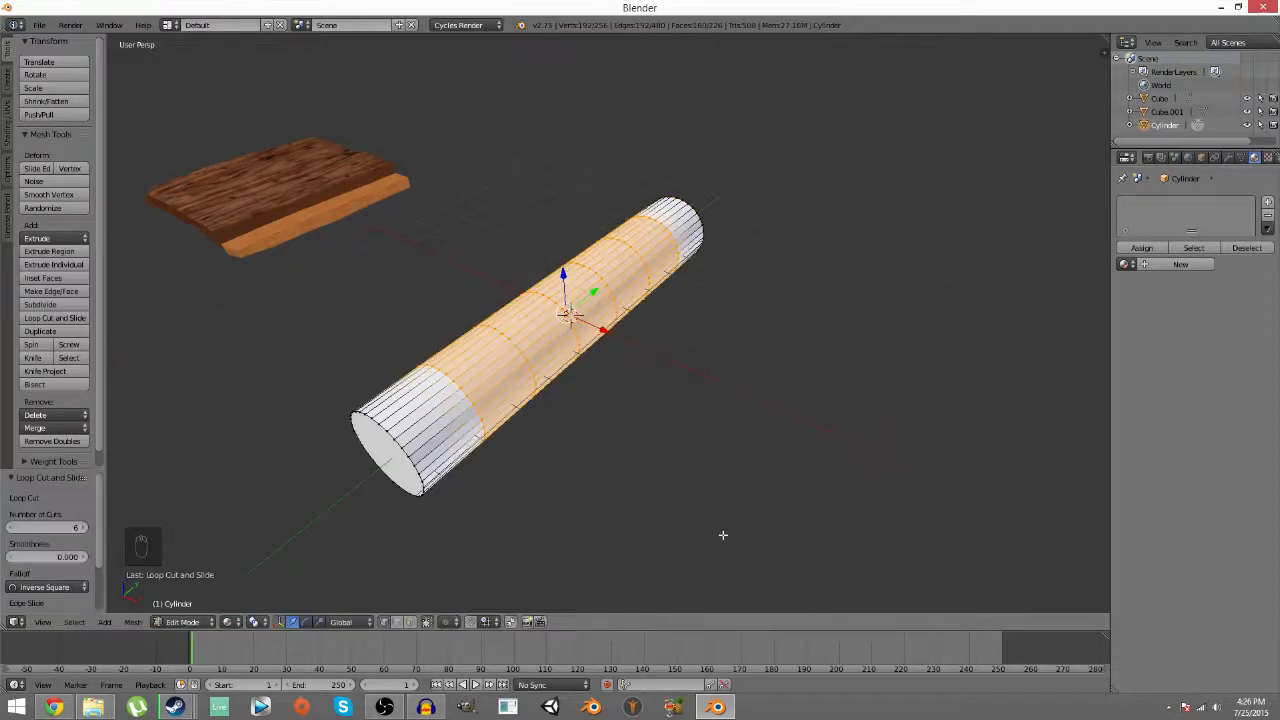
key("a")
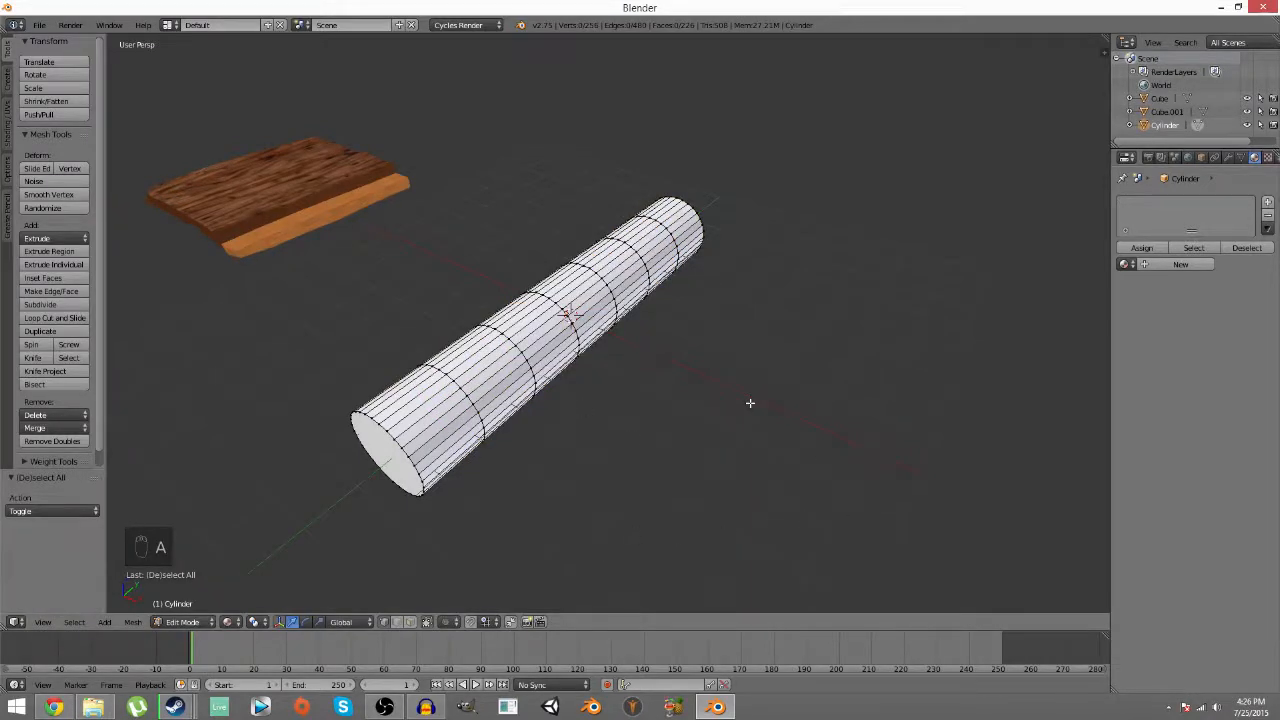
- Allow selection of hidden geometry and circle-select scattered vertices along the cylinder from the near end to the far end
left_click(427, 621)
key("c")
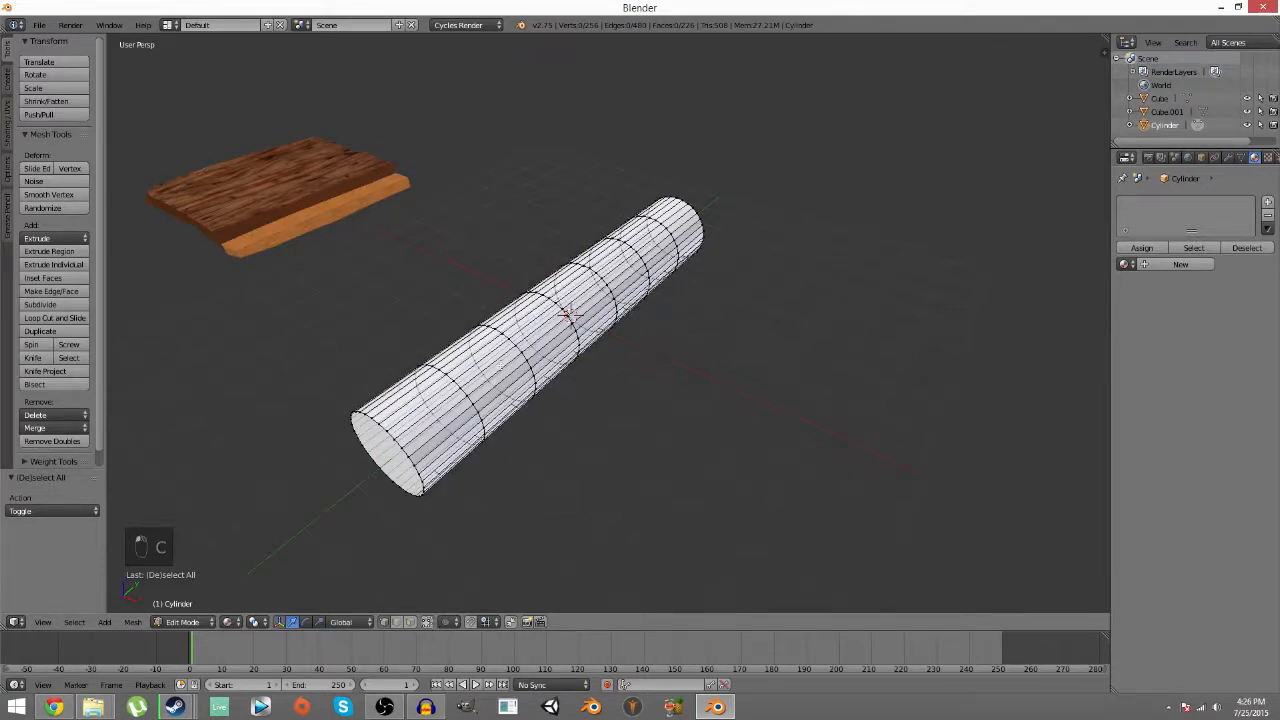
mouse_move(429, 517)
left_mouse_down()
mouse_move(560, 380)
mouse_move(897, 249)
left_mouse_up()
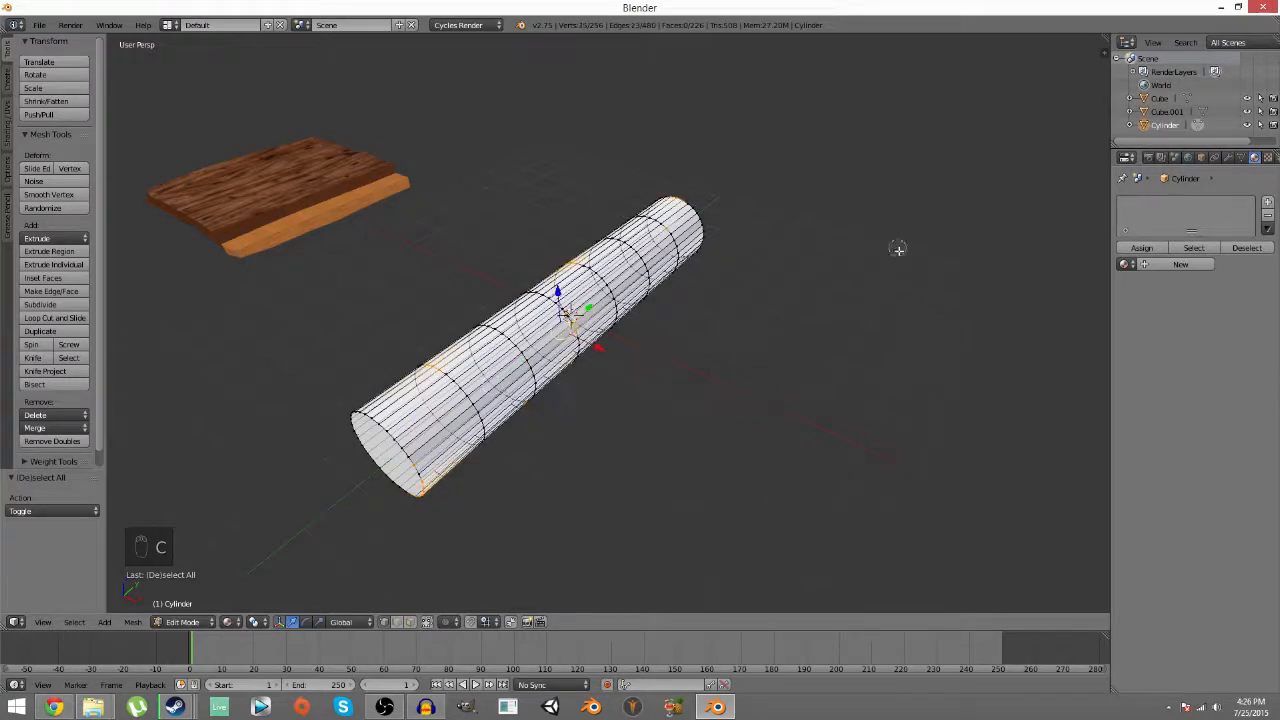
- Try scaling the scattered vertices inward, and undo that scaling
key("s")
left_click(882, 254)
key("a")
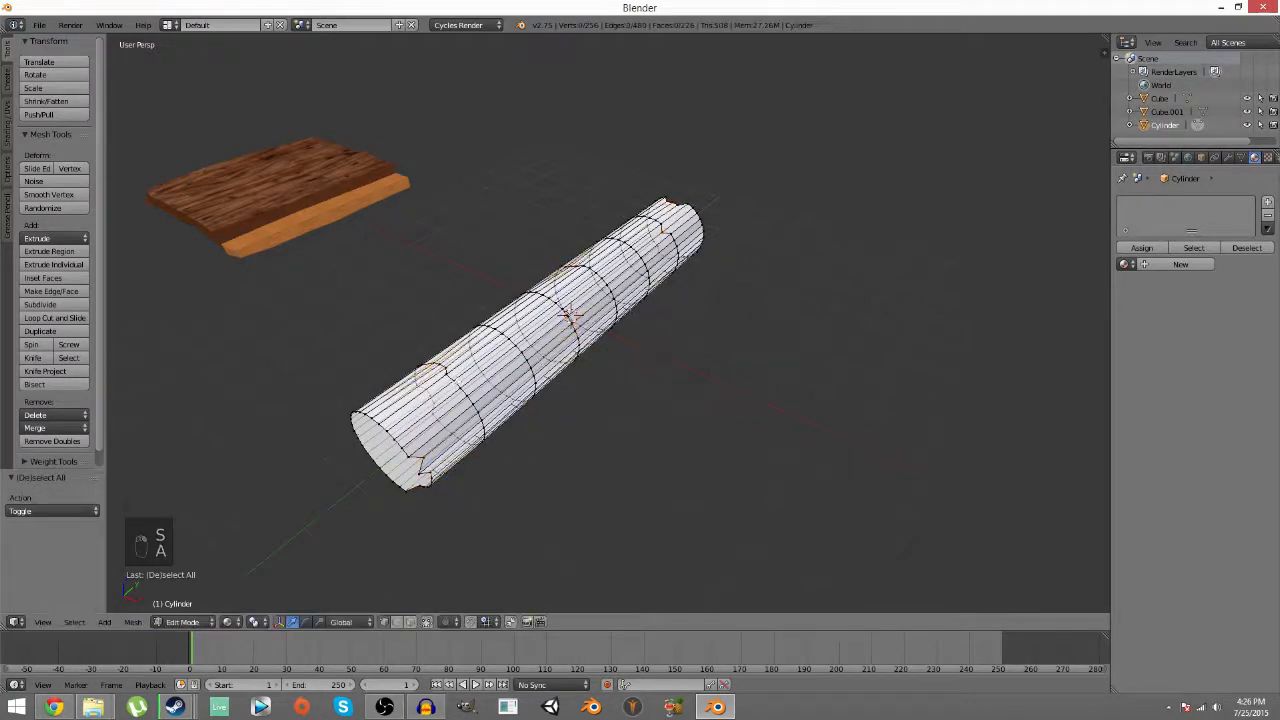
key("c")
right_click(363, 342)
key("ctrl+z")
key("ctrl+z")
key("ctrl+z")
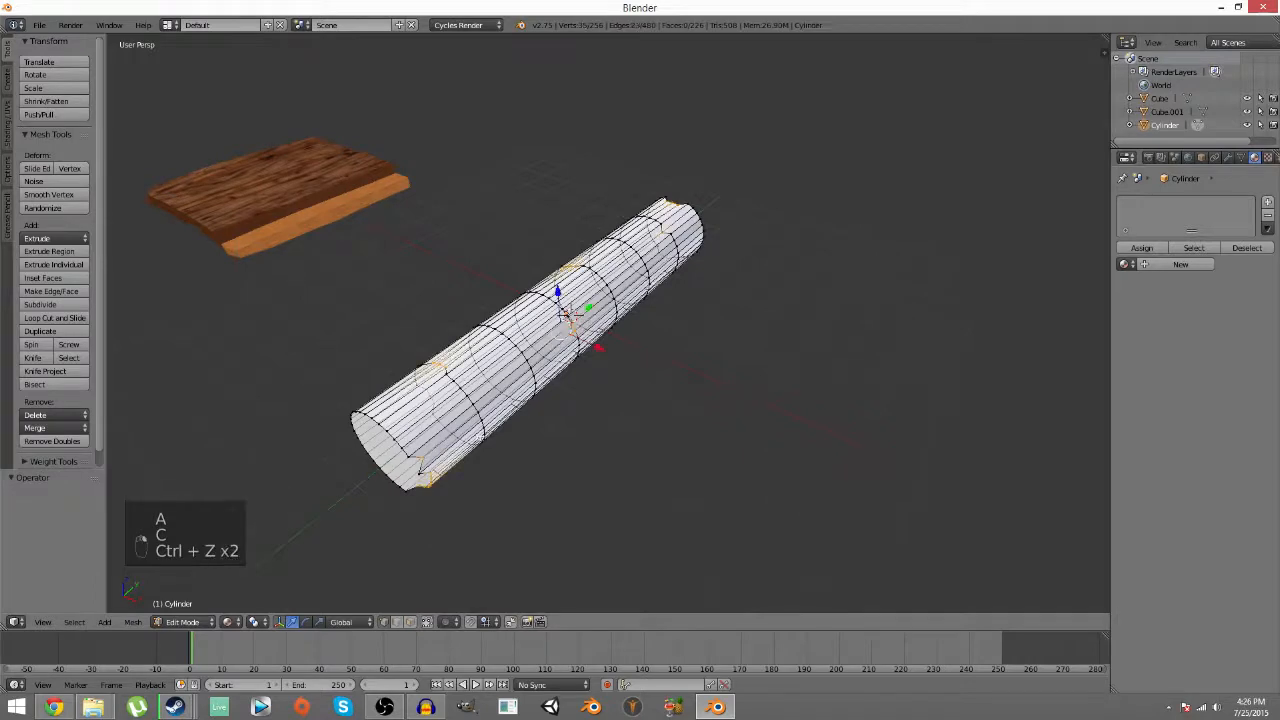
- Scale the selected scattered vertices slightly inward to about 0.98 and deselect them
key("s")
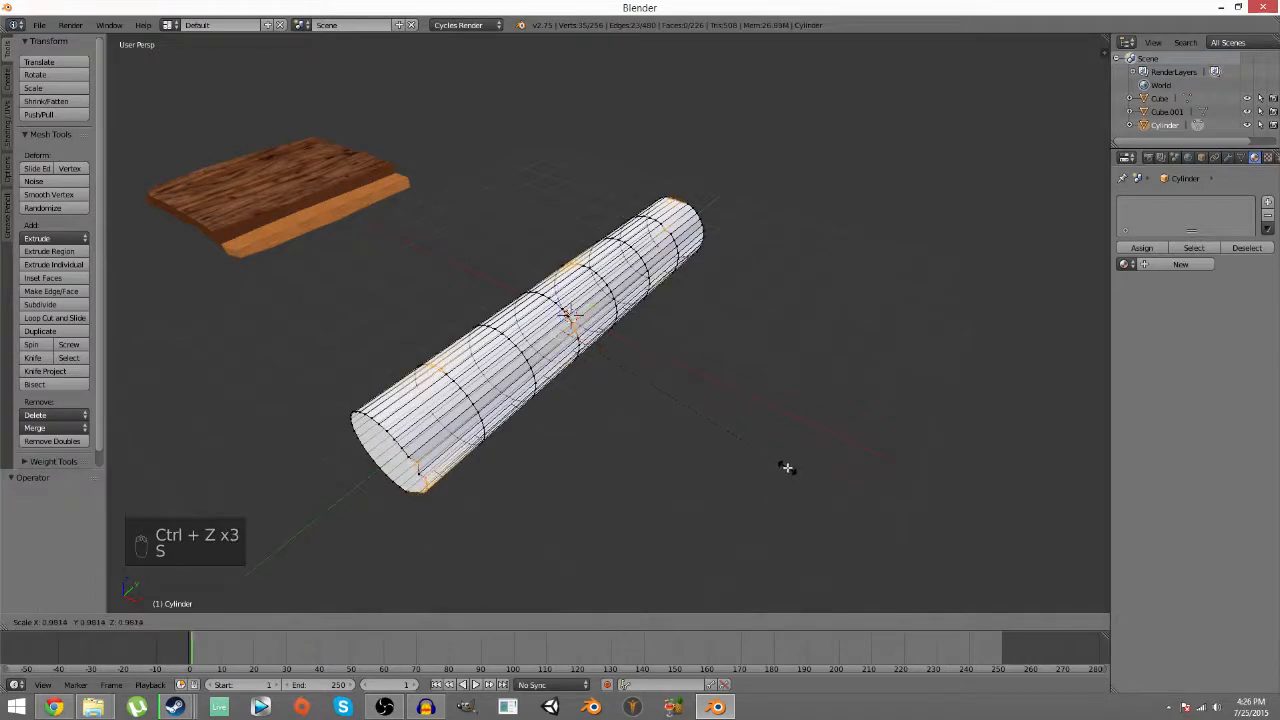
left_click(787, 467)
key("a")
- Circle-select another scattered set of vertices on the near rim and along the cylinder, and scale them slightly
key("c")
left_click_drag(362, 412, 492, 434)
left_click_drag(606, 330, 661, 192)
right_click(788, 168)
key("s")
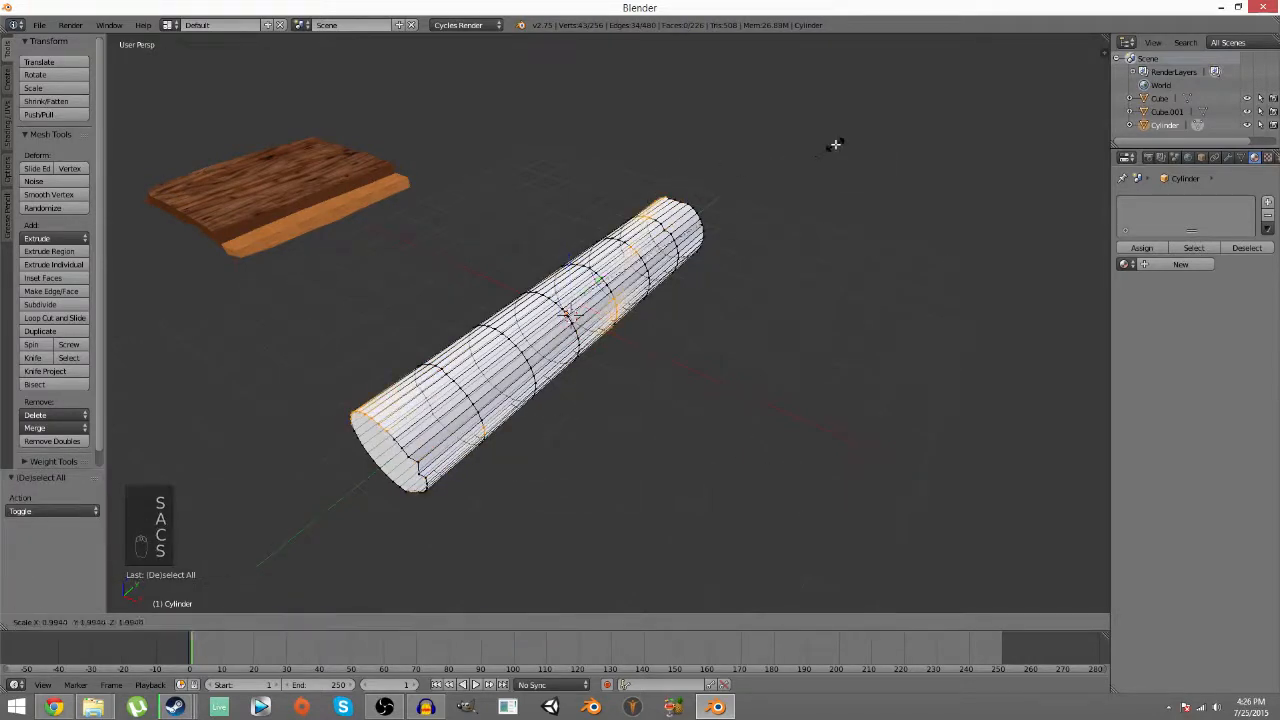
left_click(839, 143)
key("a")
middle_click_drag(722, 217, 824, 203)
key("c")
right_click(642, 367)
scroll(640, 375, "up", 3)
middle_click_drag(640, 375, 657, 326)
key("c")
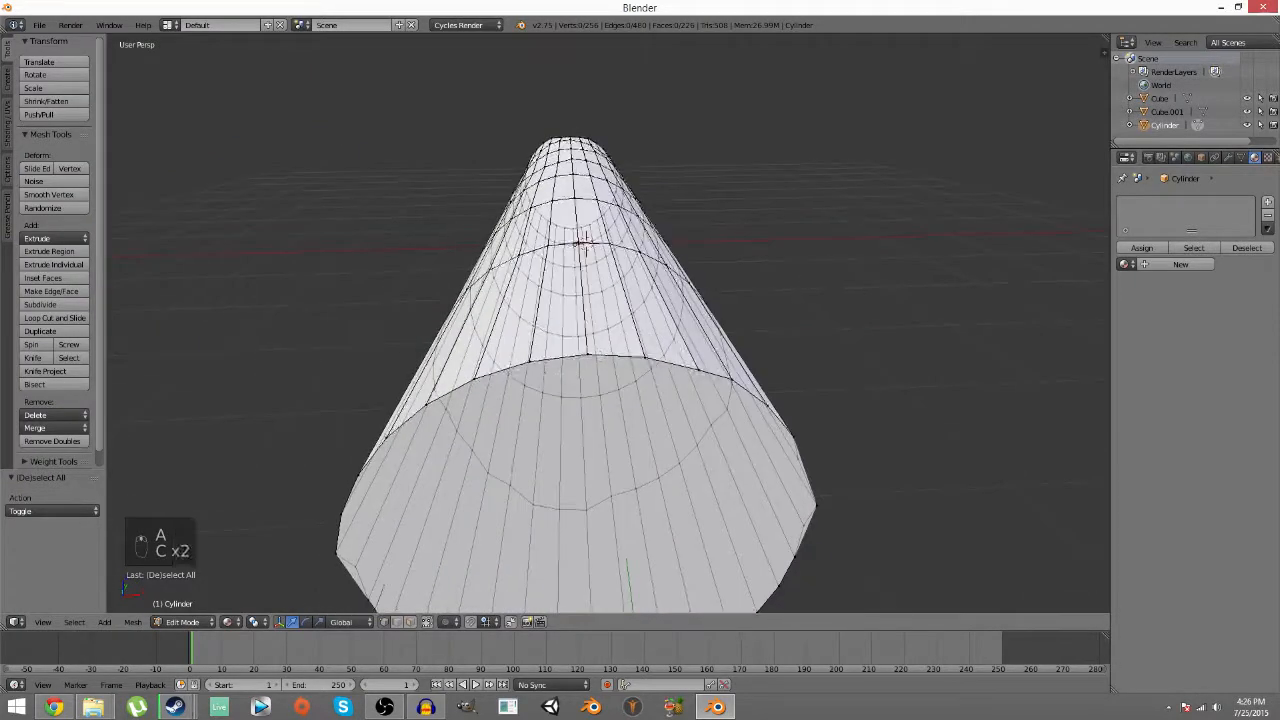
left_click_drag(602, 356, 527, 365)
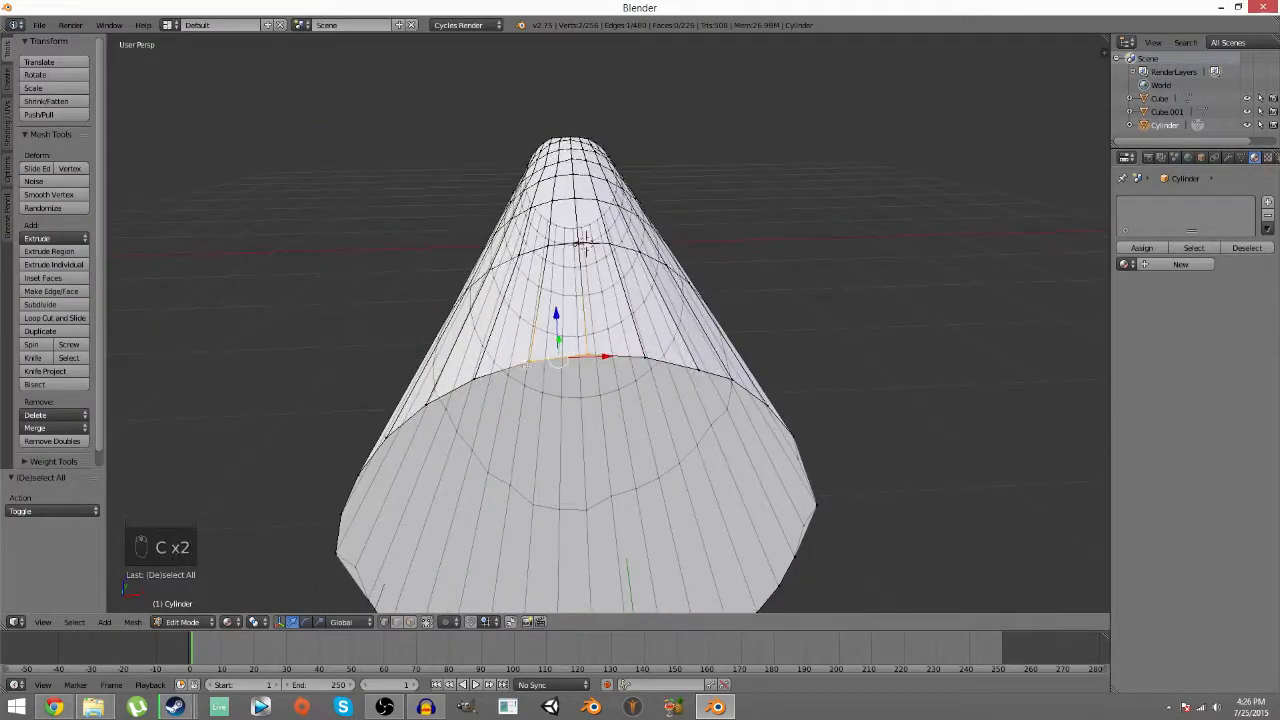
right_click(666, 429)
key("s")
right_click(677, 282)
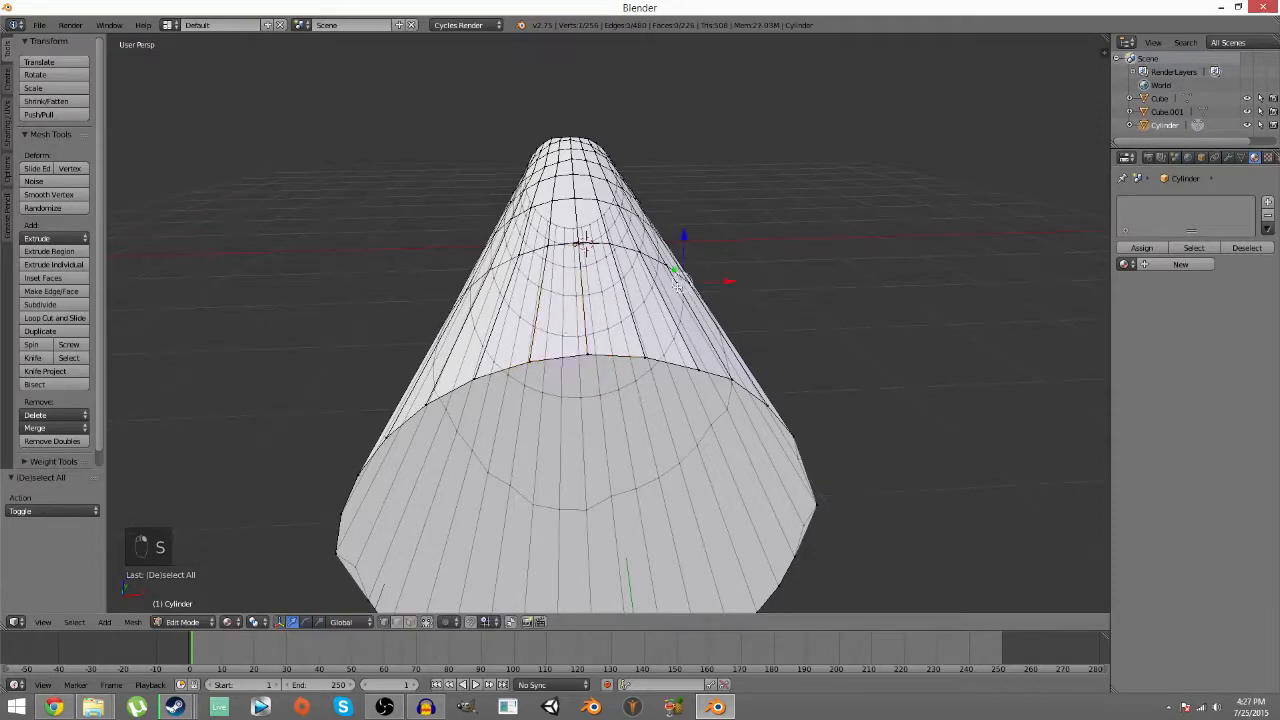
key("ctrl+z")
middle_click_drag(763, 280, 497, 322)
key("a")
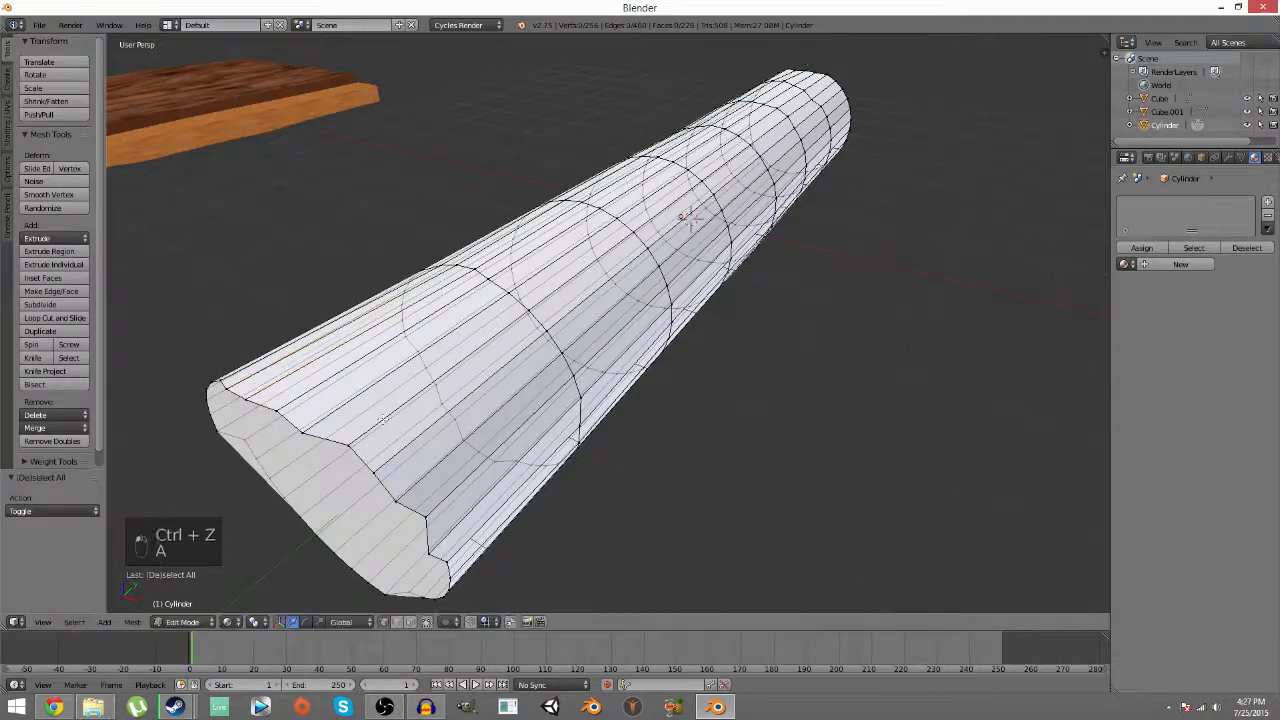
- Circle-select vertices on the loops along the cylinder, scale them inward to roughen the surface, and return to Object Mode
scroll(512, 240, "down", 3)
key("c")
left_click(728, 187)
right_click(908, 360)
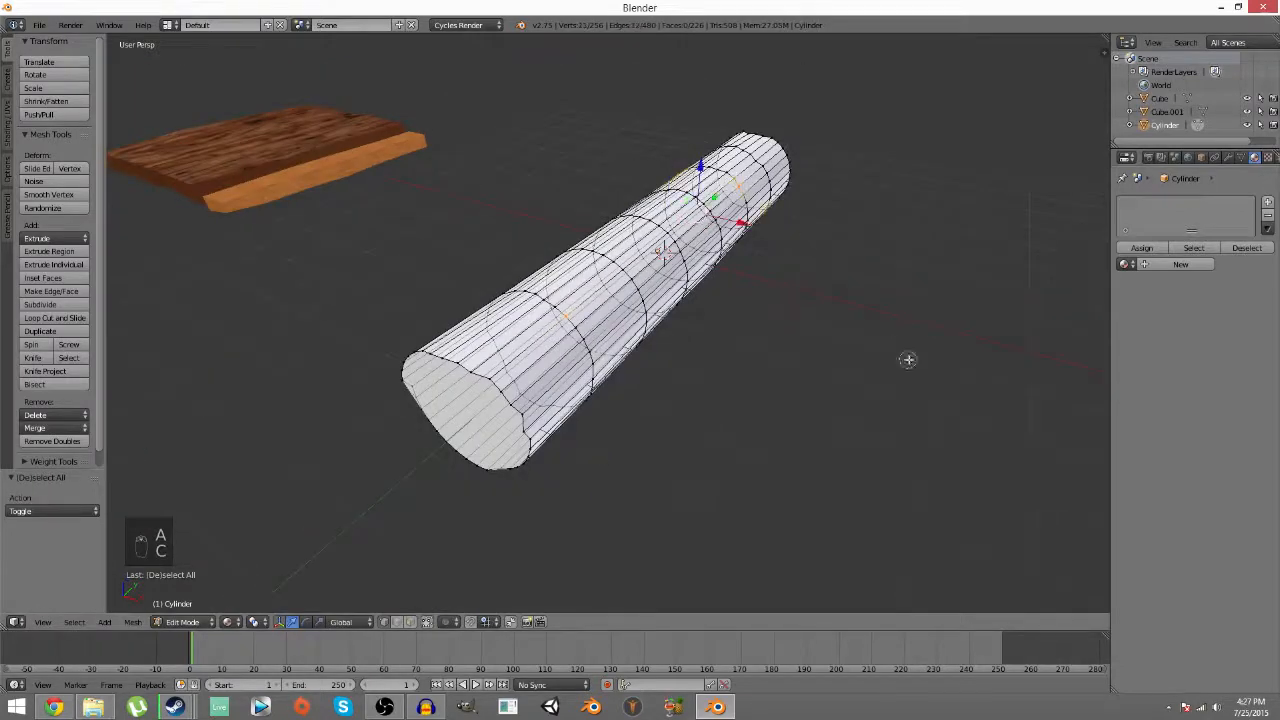
key("s")
left_click(857, 287)
key("a")
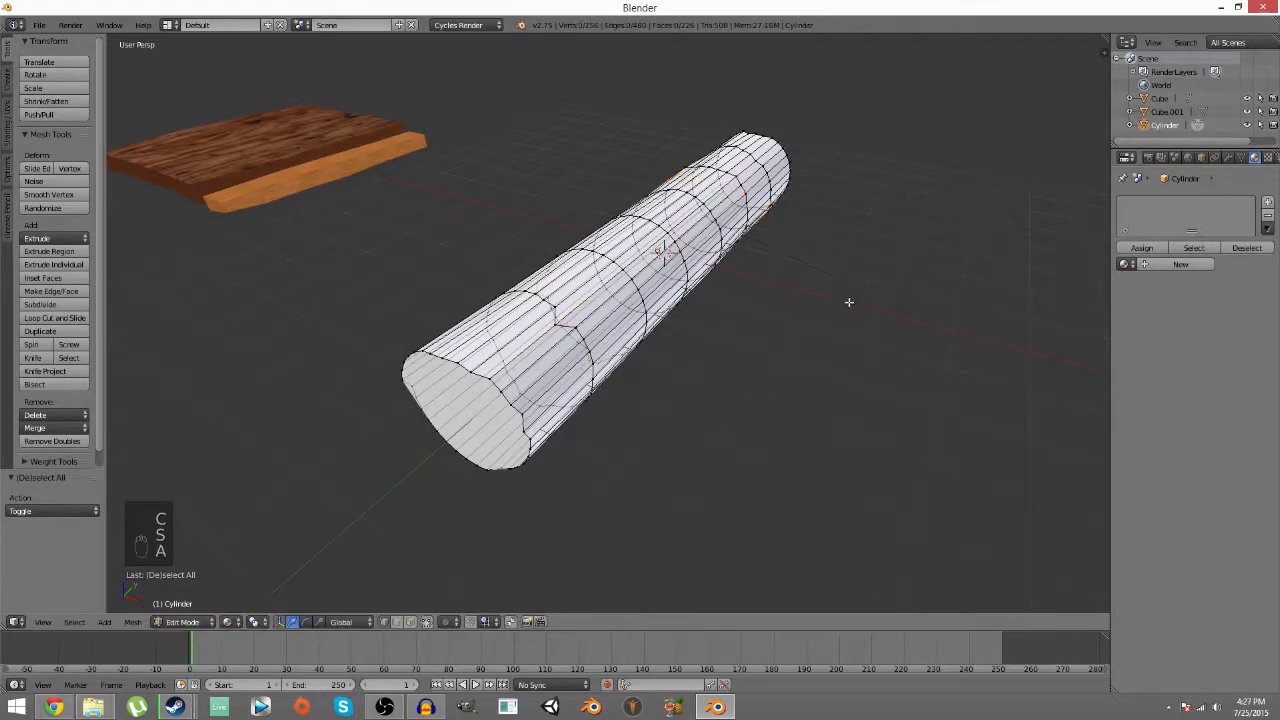
middle_click_drag(848, 301, 797, 320)
key("Tab")
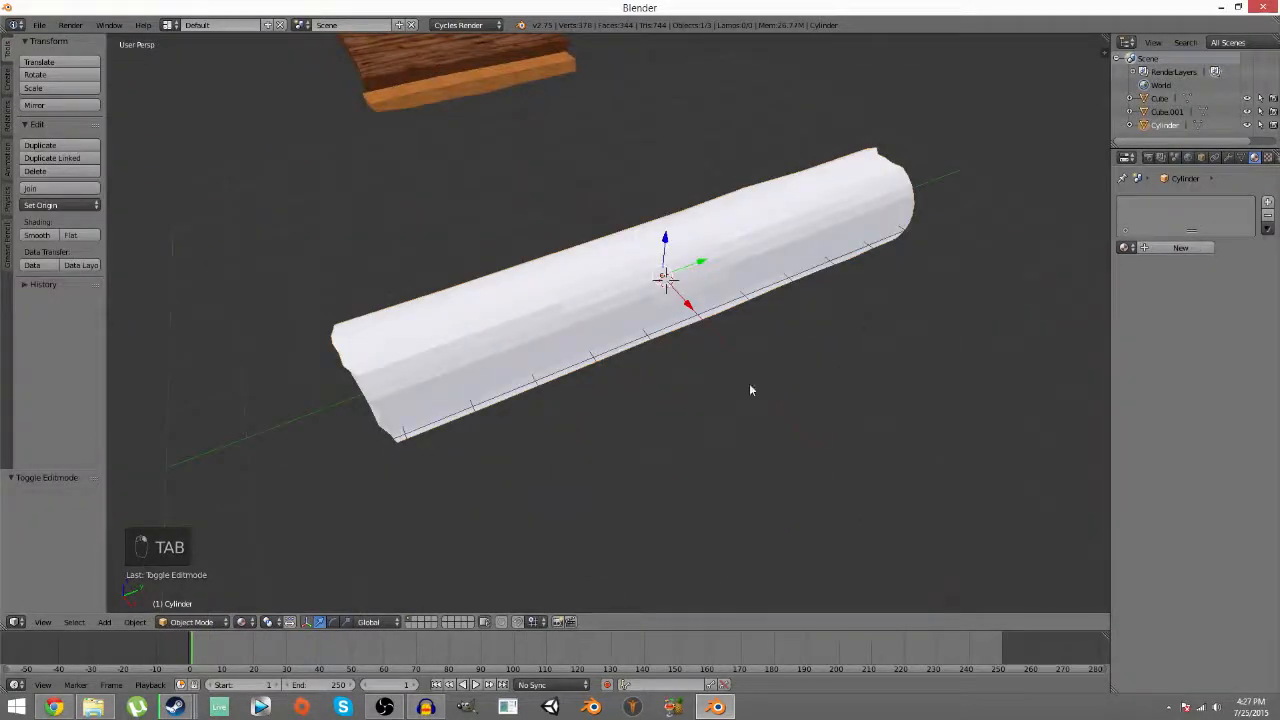
- Back in Edit Mode, nudge two vertices on the cylinder's upper side vertically to make its outline more irregular
middle_click_drag(751, 383, 646, 283)
key("Tab")
key("a")
key("c")
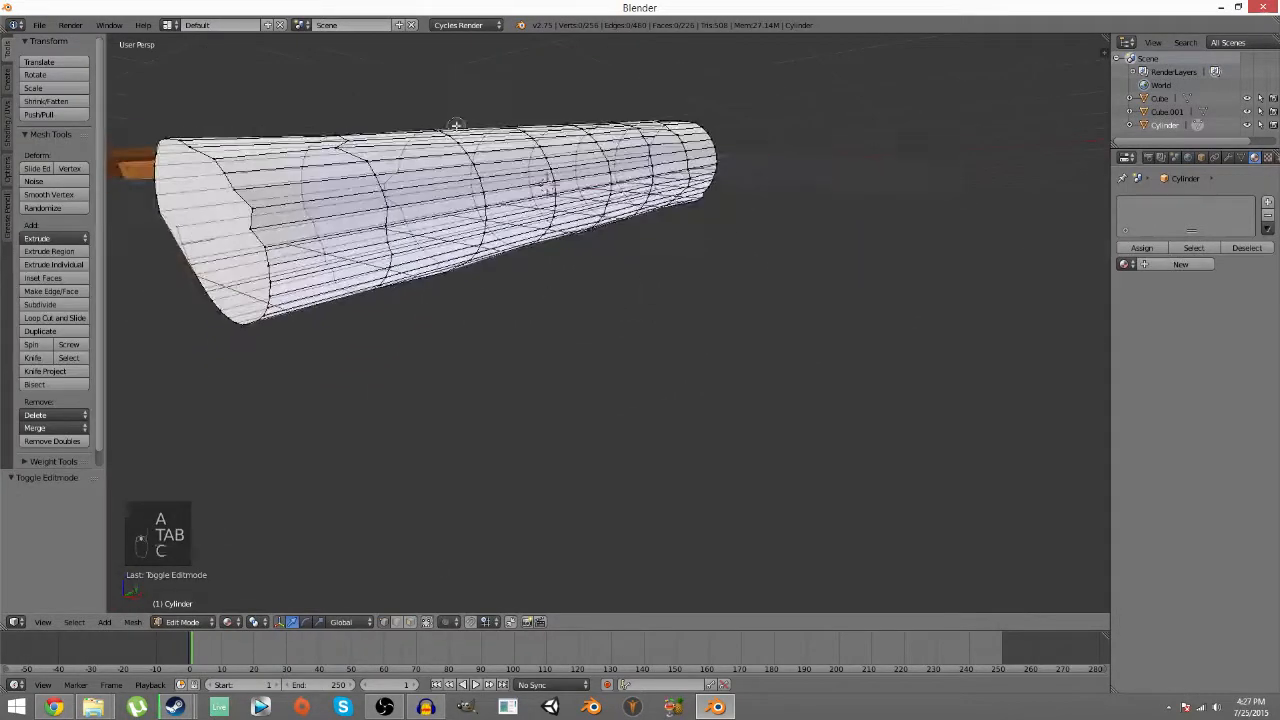
left_click(440, 128)
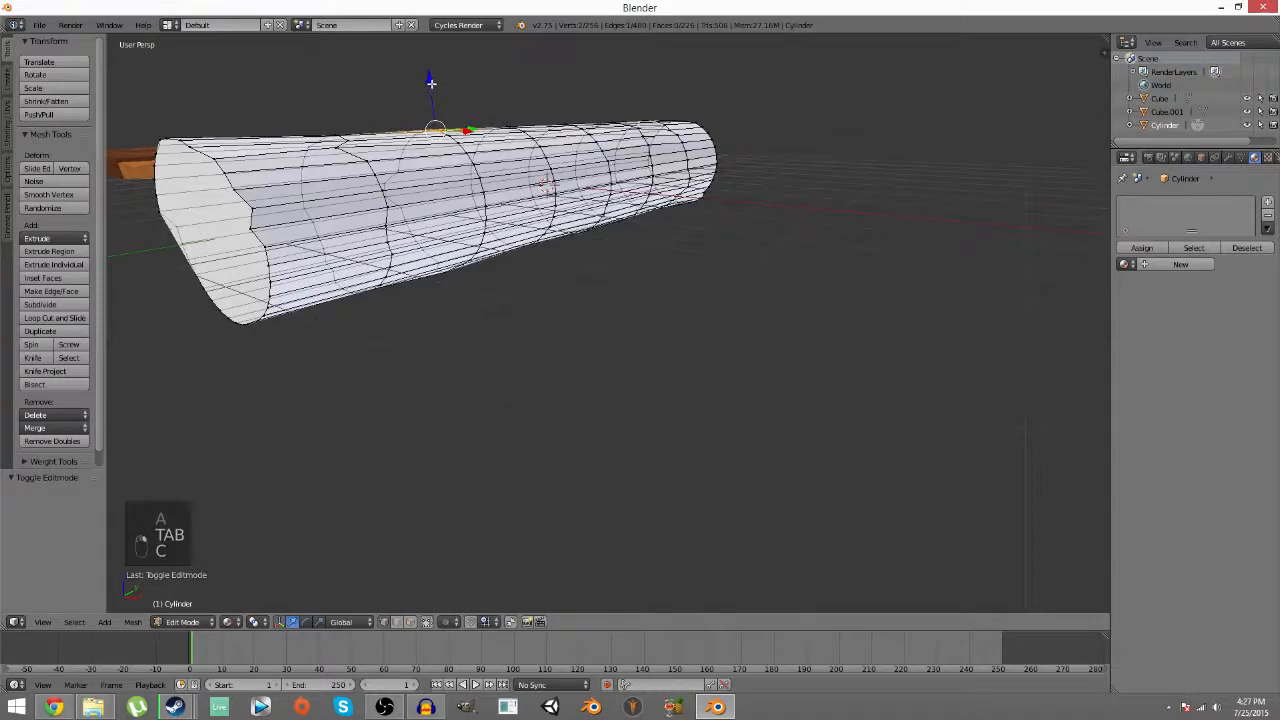
key("a")
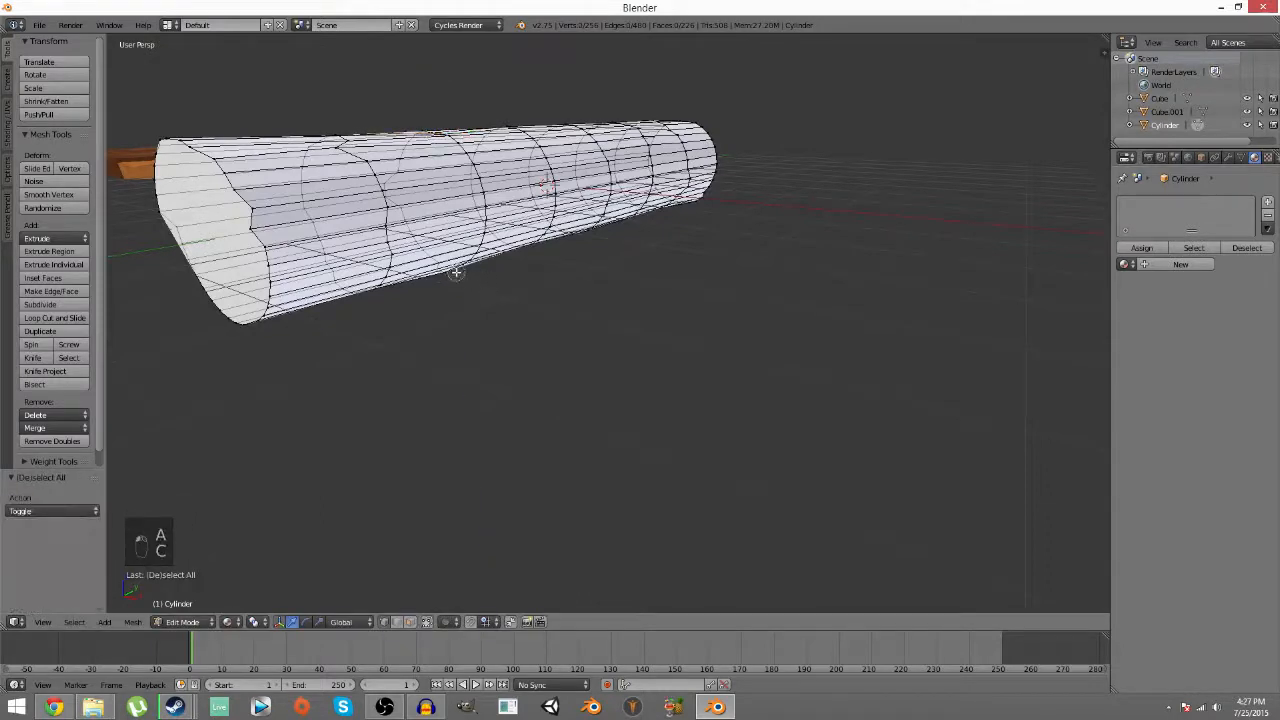
left_click(460, 266)
key("a")
middle_click_drag(517, 289, 305, 163)
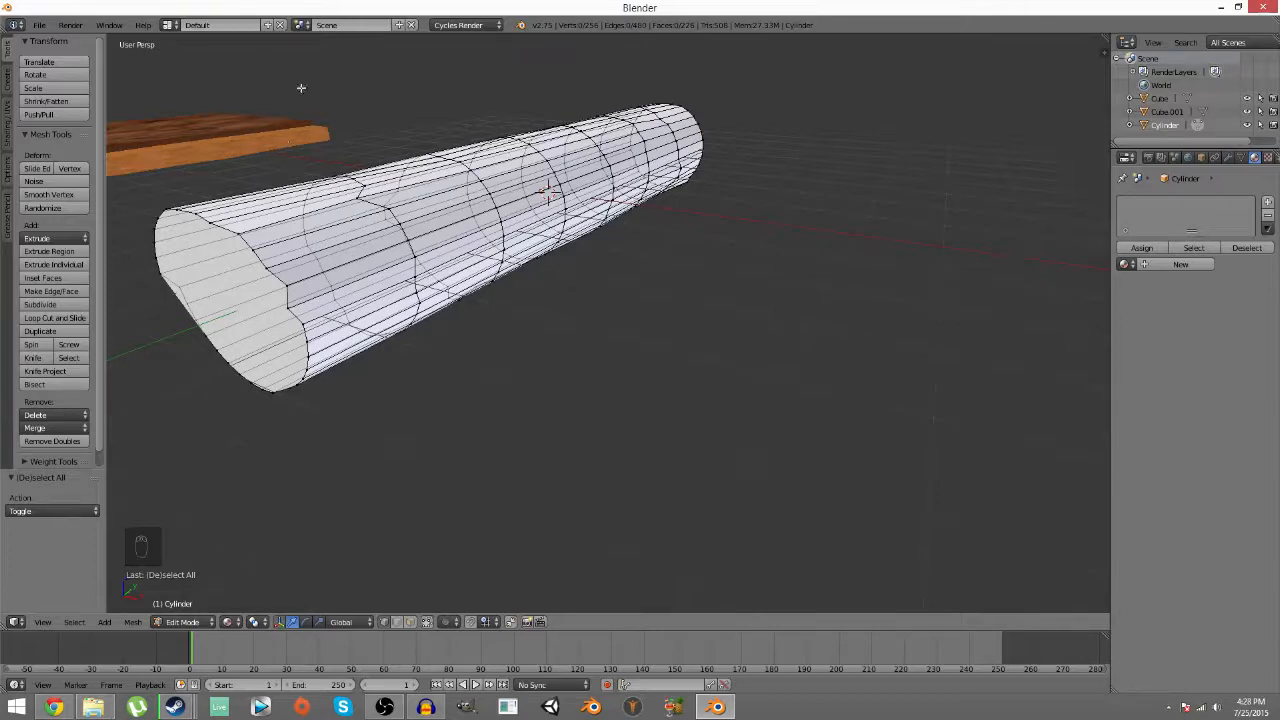
- Limit selection to visible geometry again and return the cylinder to Object Mode
middle_click_drag(301, 88, 548, 206)
left_click(428, 622)
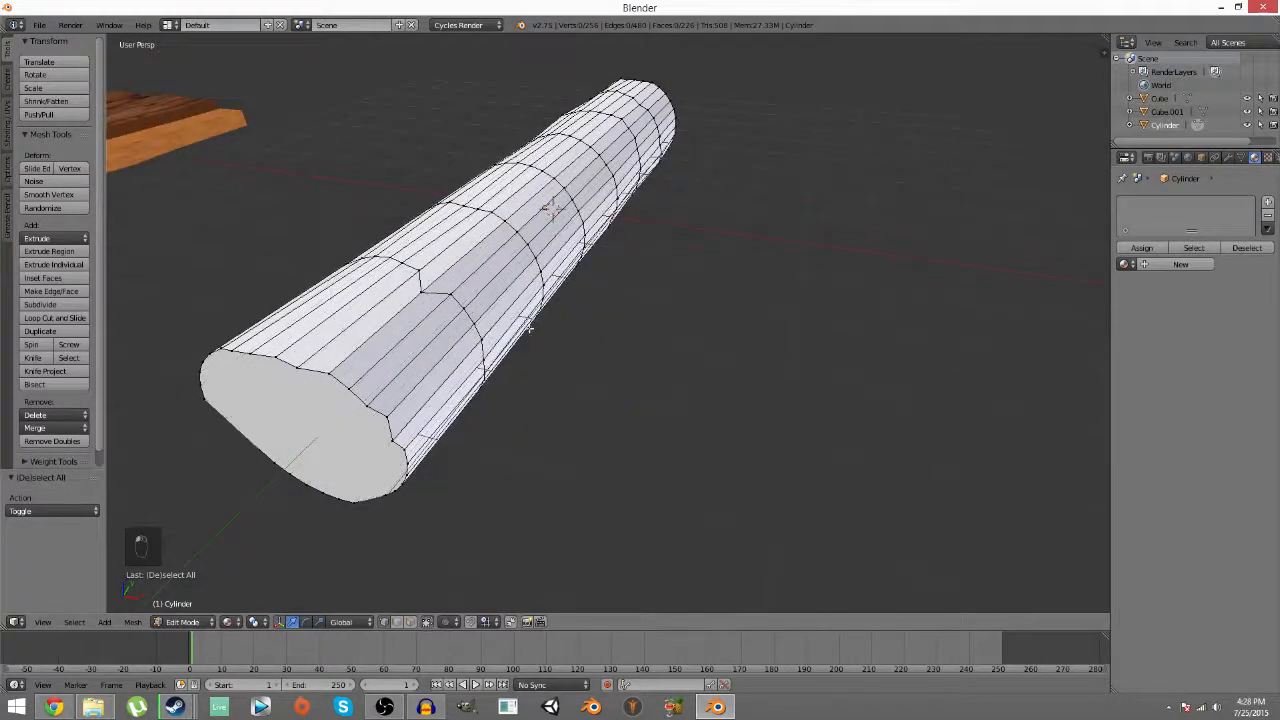
mouse_move(529, 330)
middle_mouse_down()
mouse_move(566, 280)
mouse_move(560, 310)
mouse_move(551, 320)
mouse_move(544, 301)
mouse_move(537, 315)
middle_mouse_up()
scroll(526, 339, "down", 1)
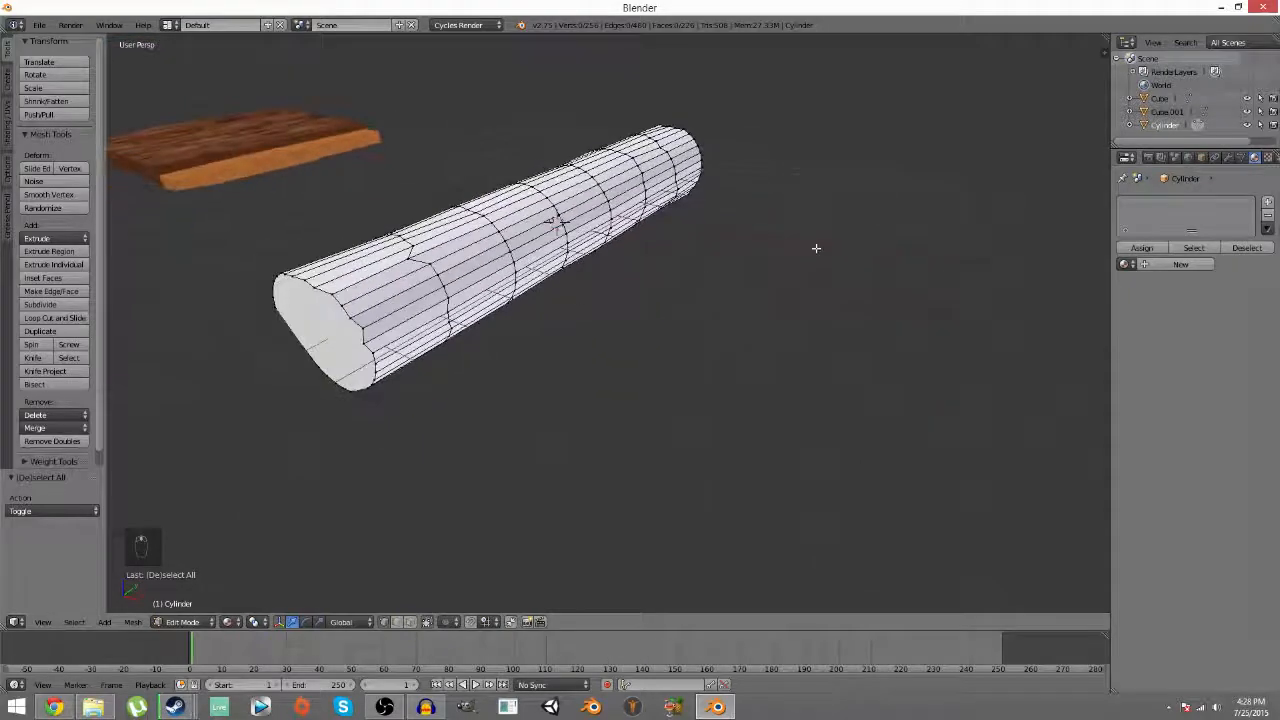
key("Tab")
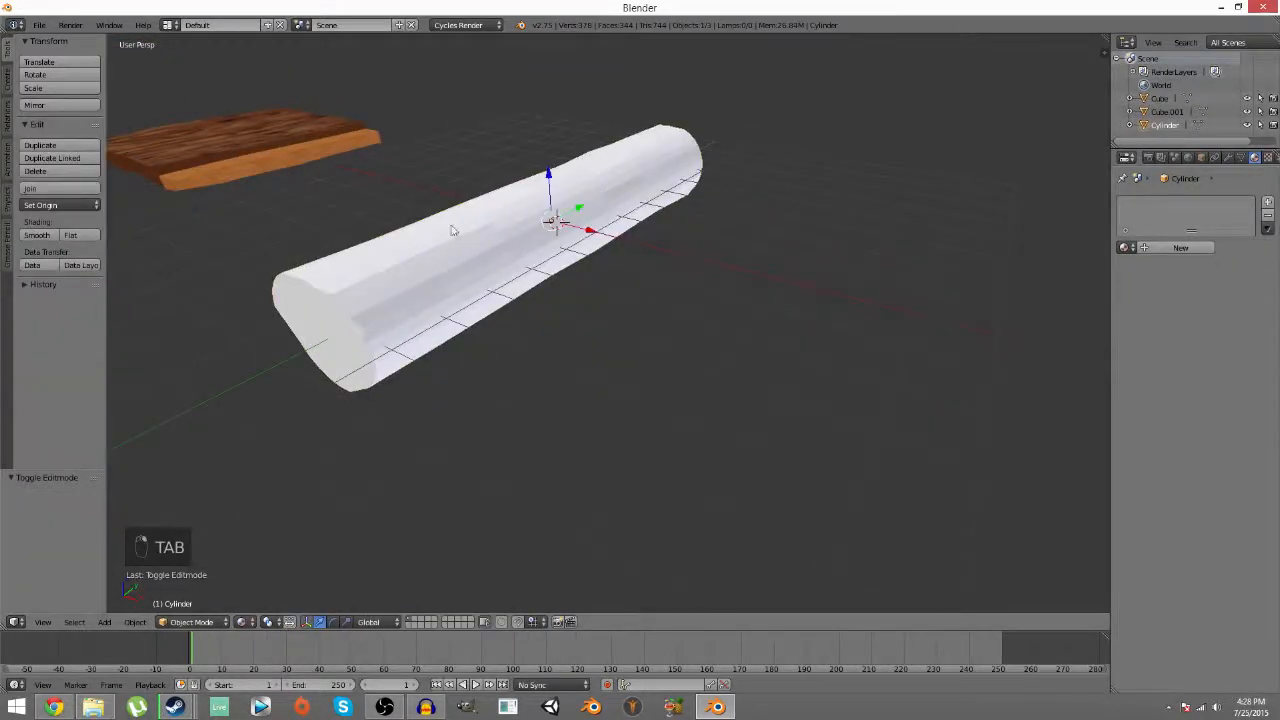
- Add a new material to the cylinder and set its diffuse colour to an Image Texture
left_click(1175, 254)
left_click(1120, 344)
left_click(1044, 309)
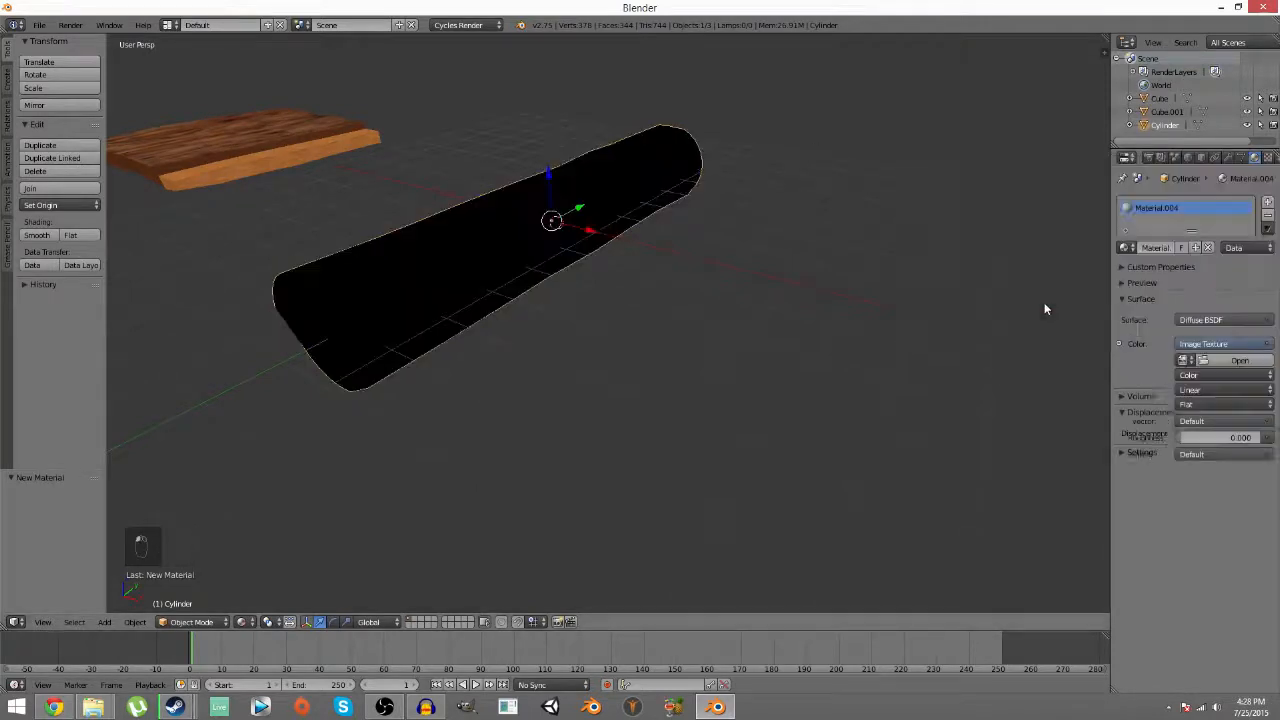
- Load Forest_Bark3.jpg from the Desktop's Unity3d/unitytextures folder as the image of the first material
left_click(1230, 359)
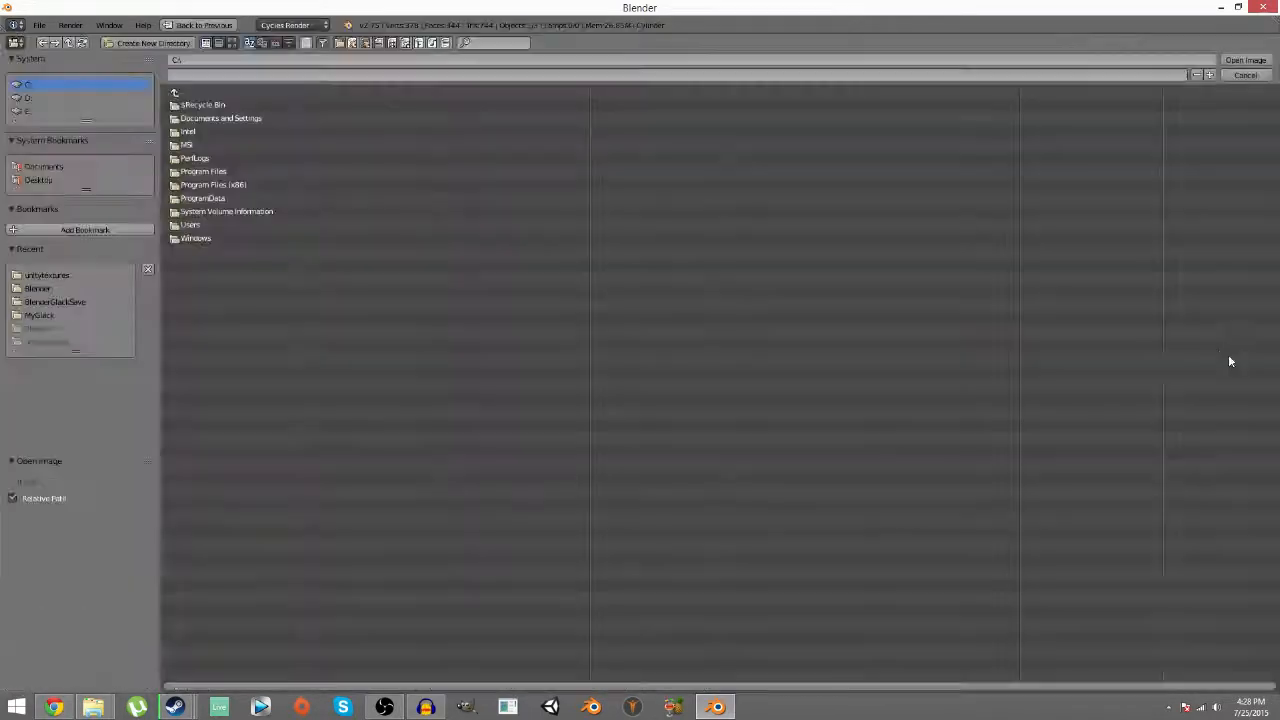
left_click(50, 180)
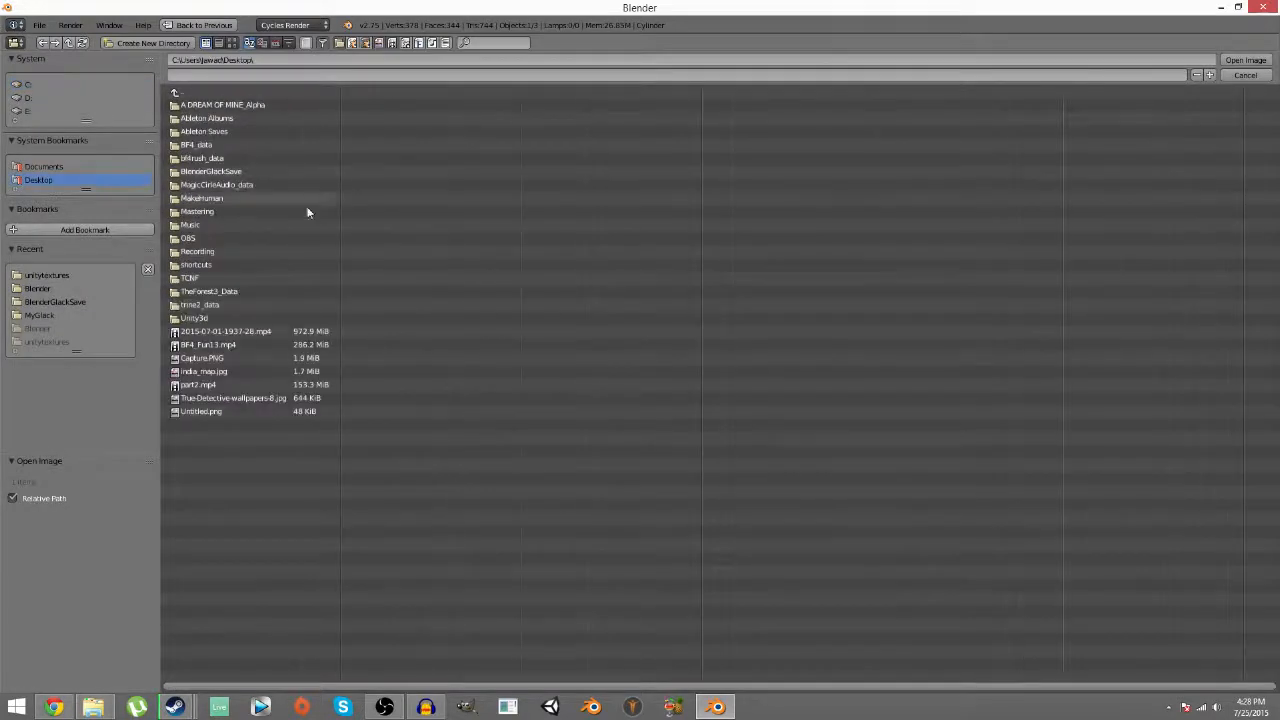
left_click(222, 317)
left_click(205, 159)
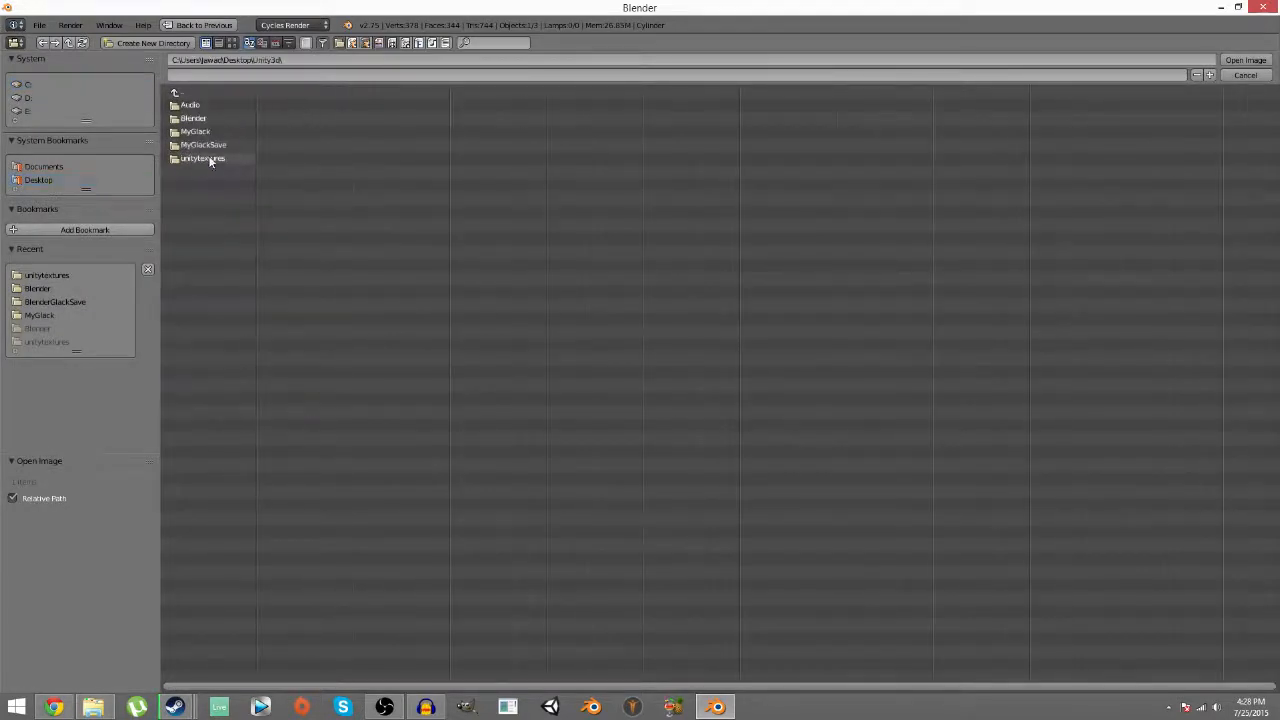
left_click(233, 44)
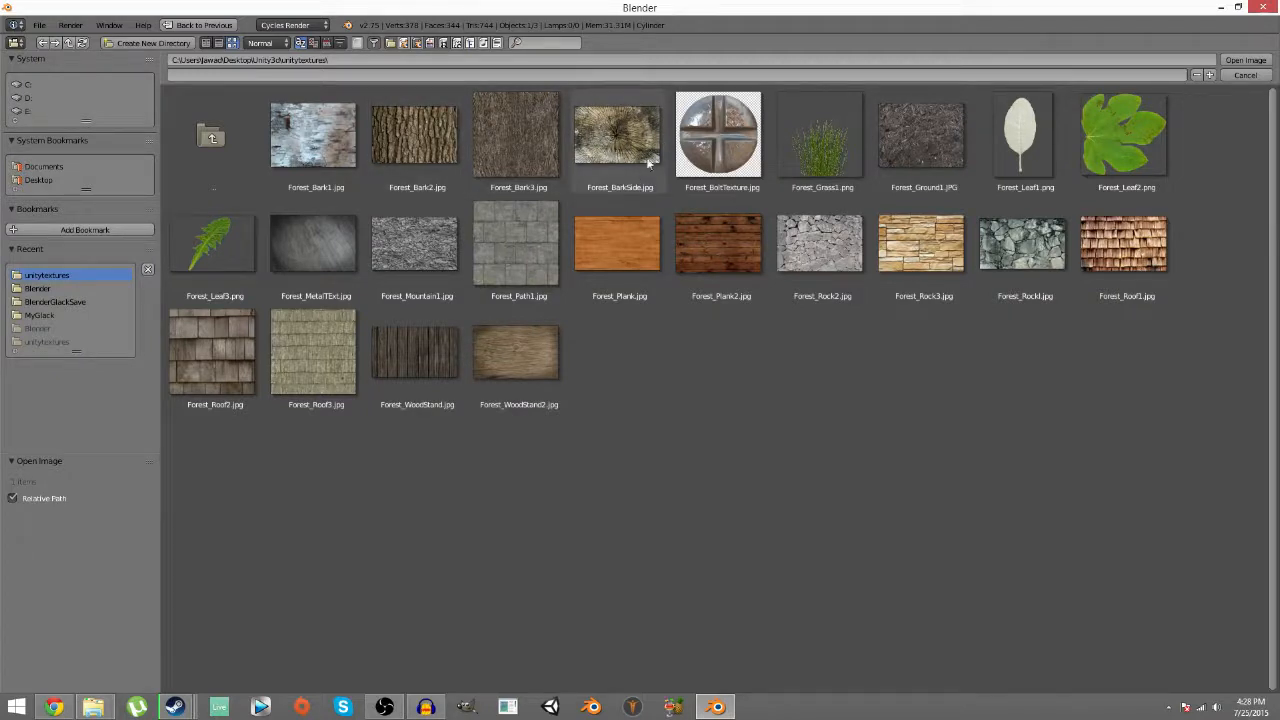
left_click(536, 162)
double_click(536, 162)
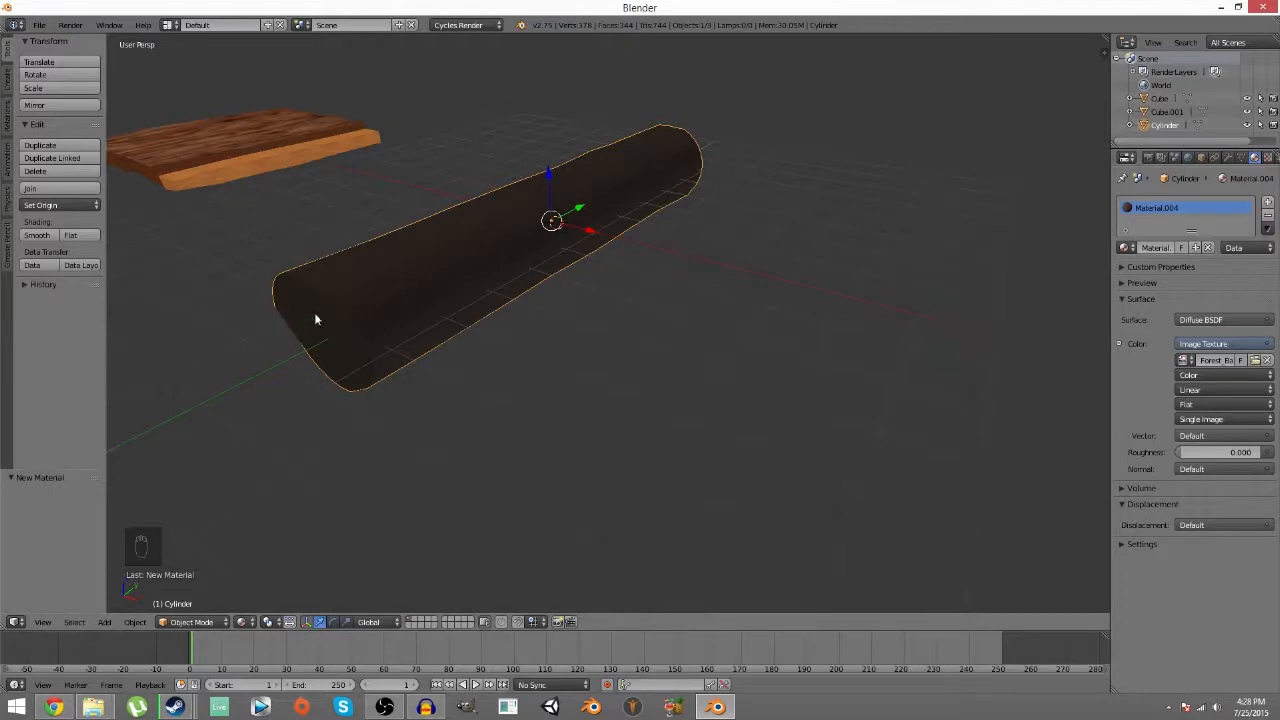
- Add a second material slot with a new material and set its diffuse colour to an Image Texture
left_click(1267, 205)
left_click(1176, 276)
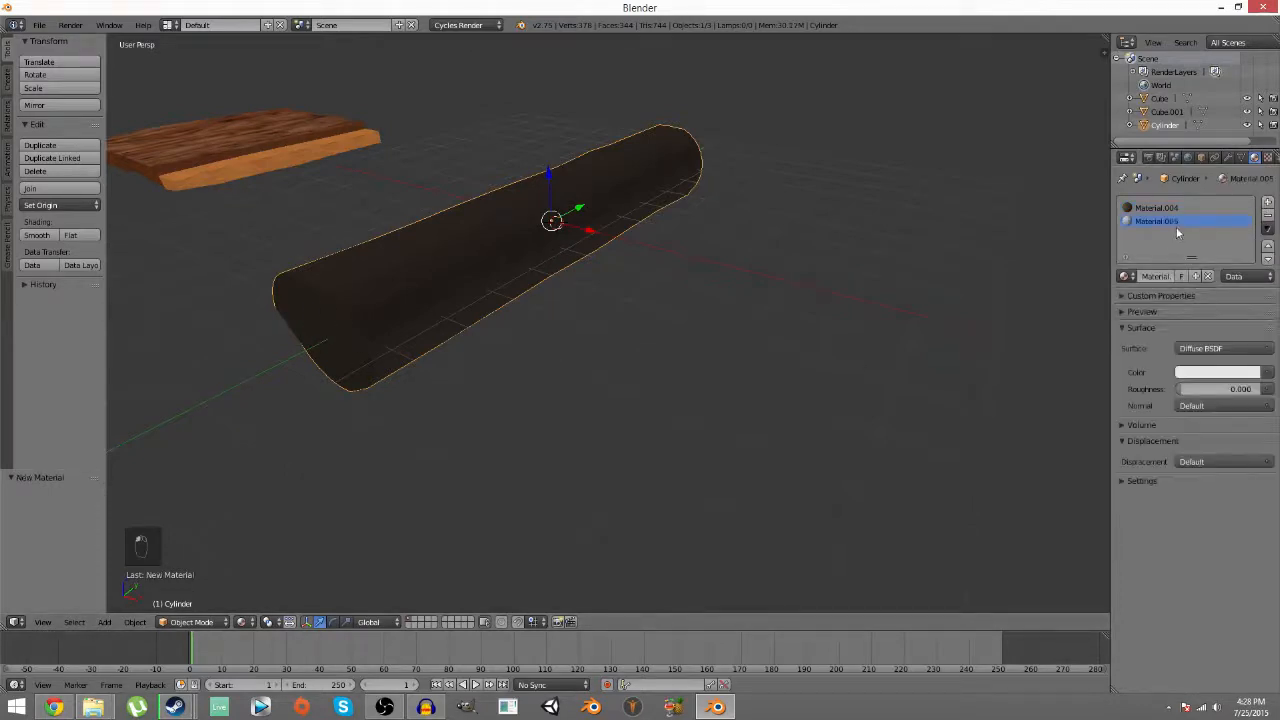
left_click(1152, 368)
left_click(1000, 328)
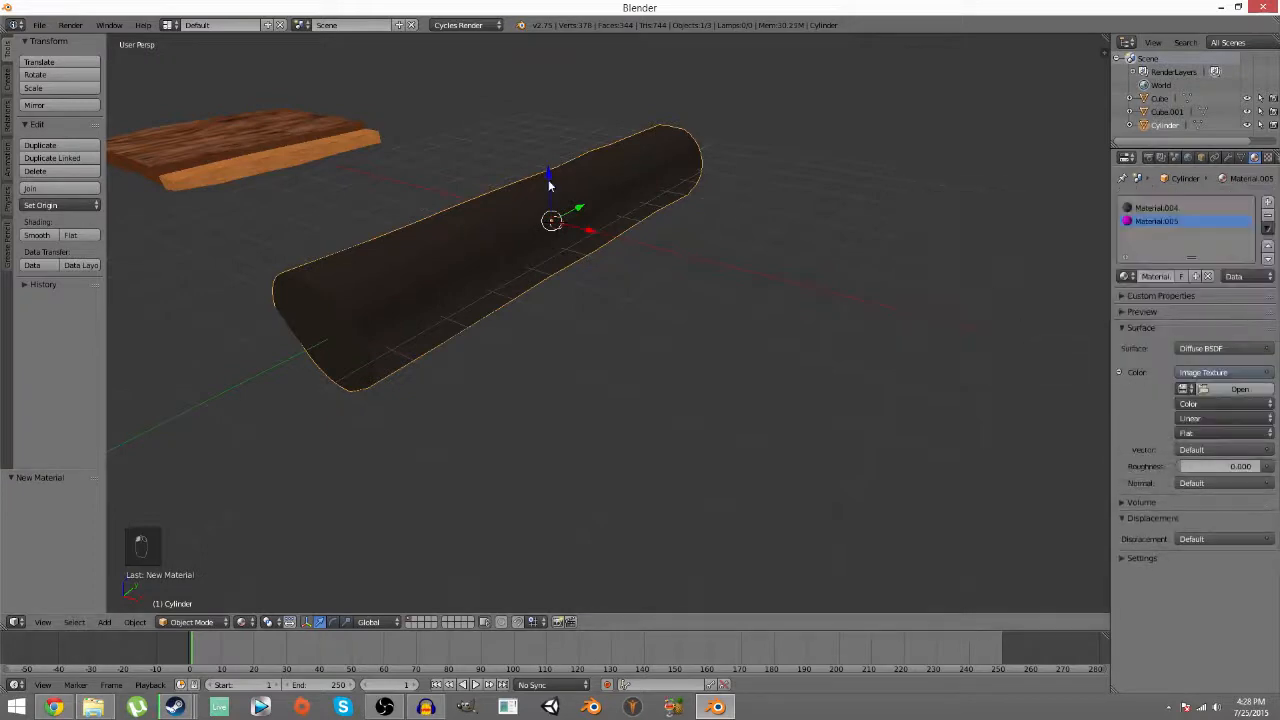
- Load Forest_BarkSide.jpg from the Desktop's Unity3d/unitytextures folder as the image of the second material
left_click(1207, 391)
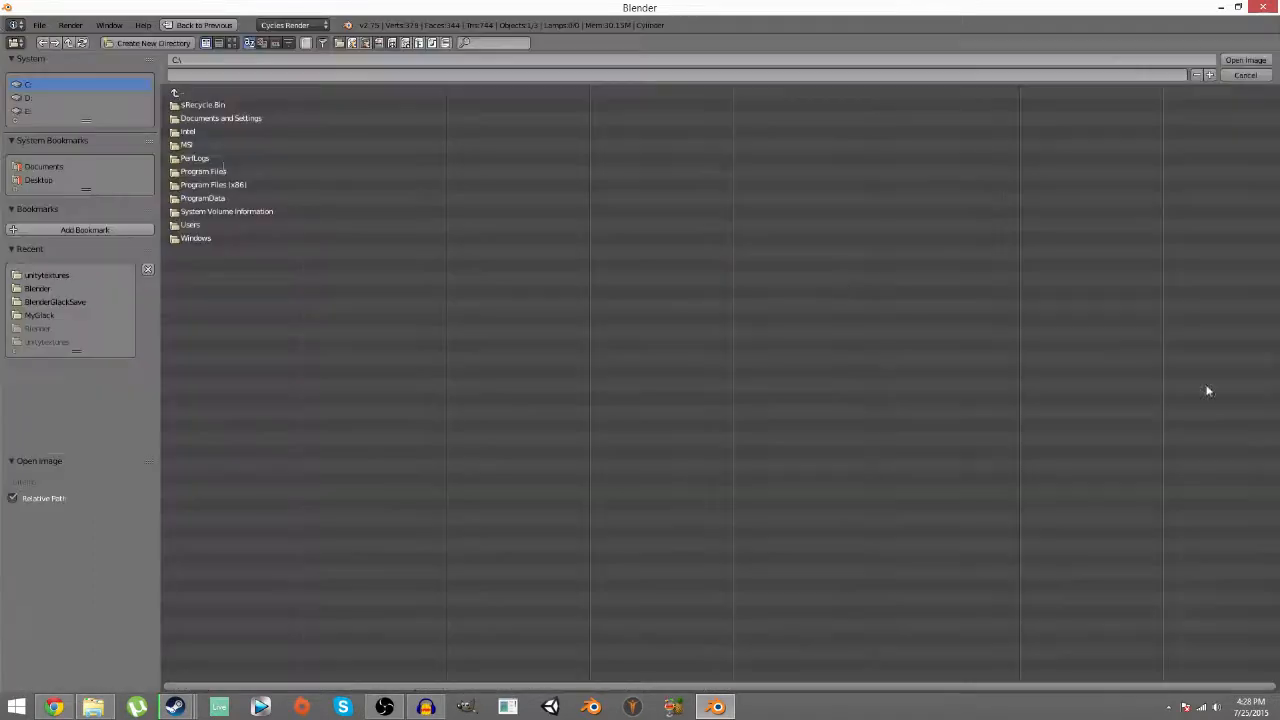
left_click(69, 180)
left_click(234, 318)
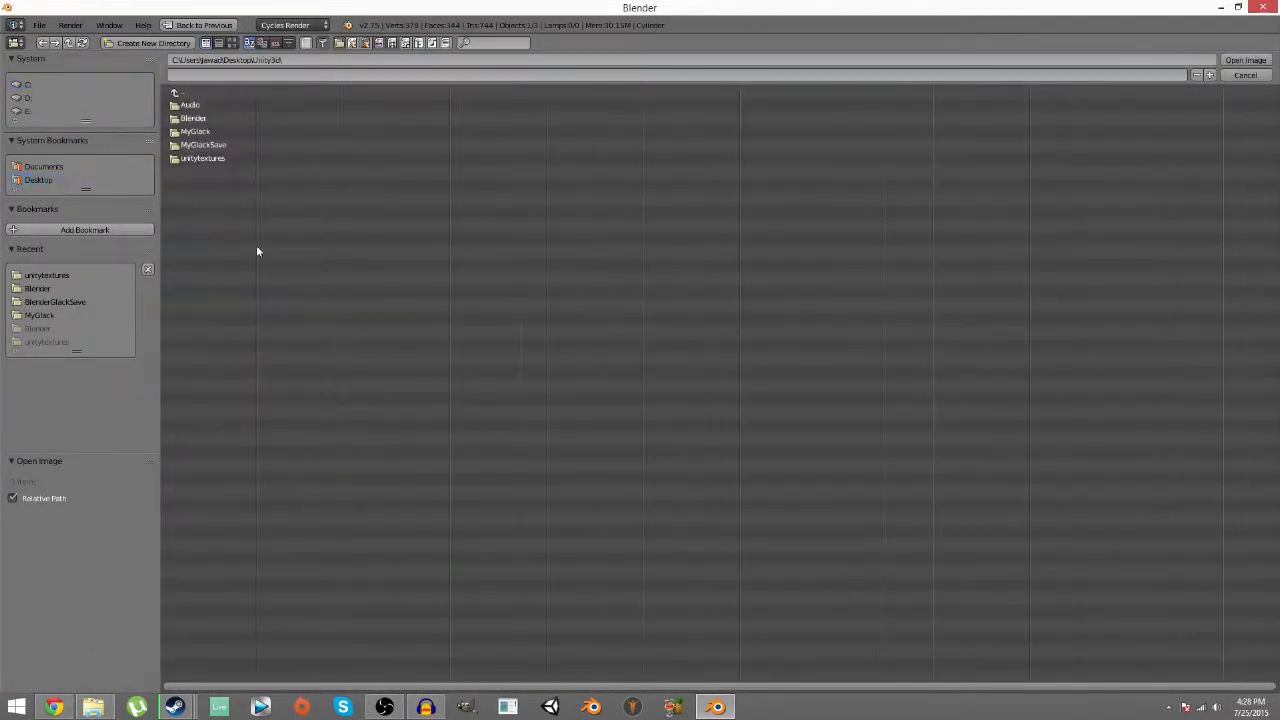
left_click(224, 161)
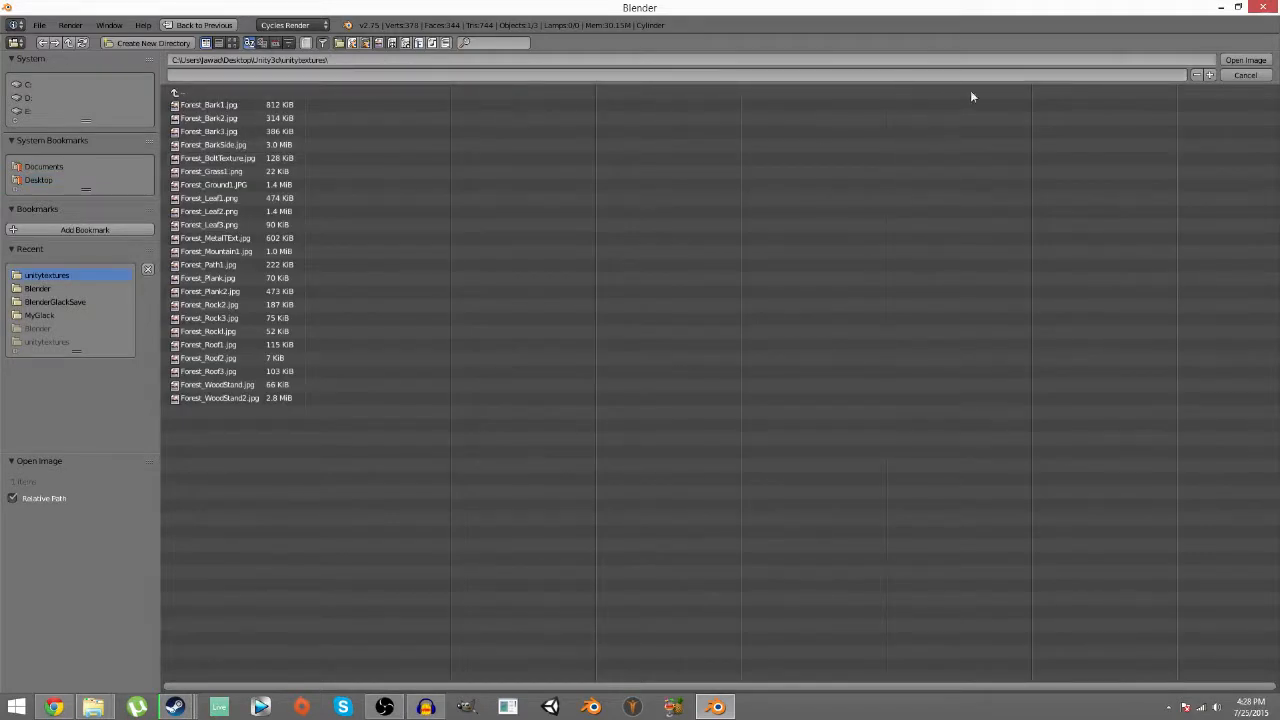
left_click(232, 42)
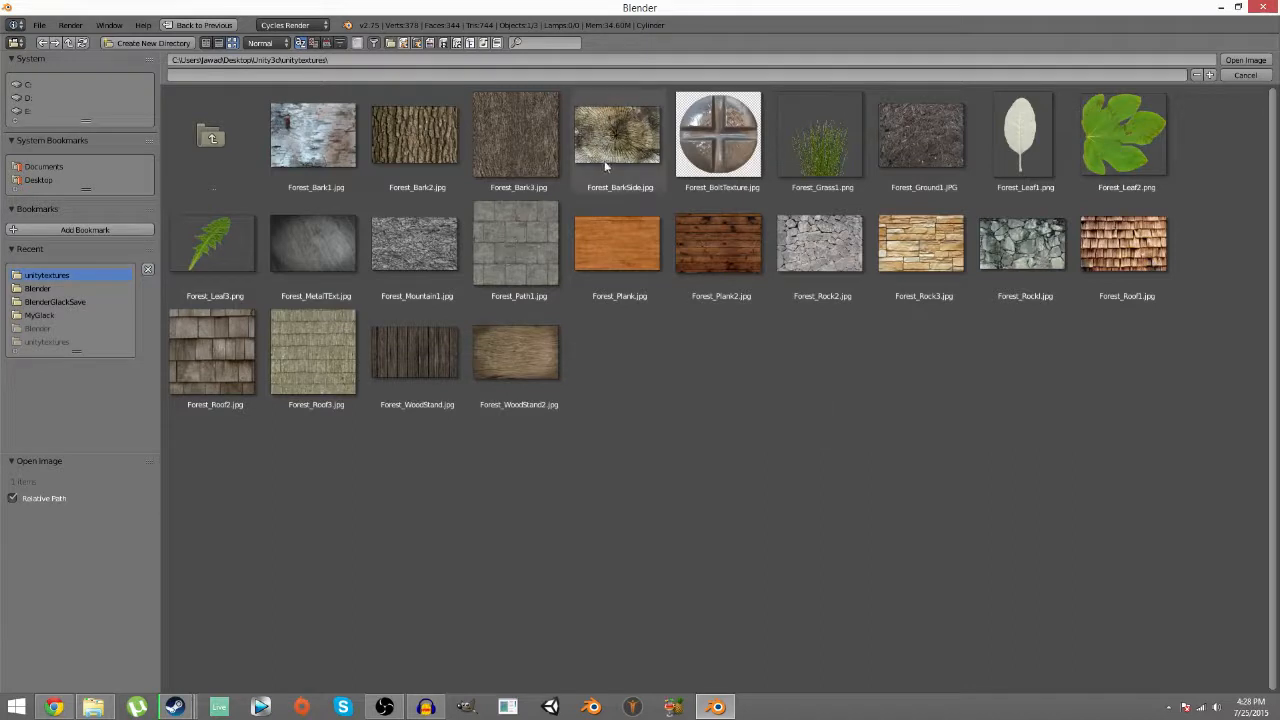
double_click(652, 145)
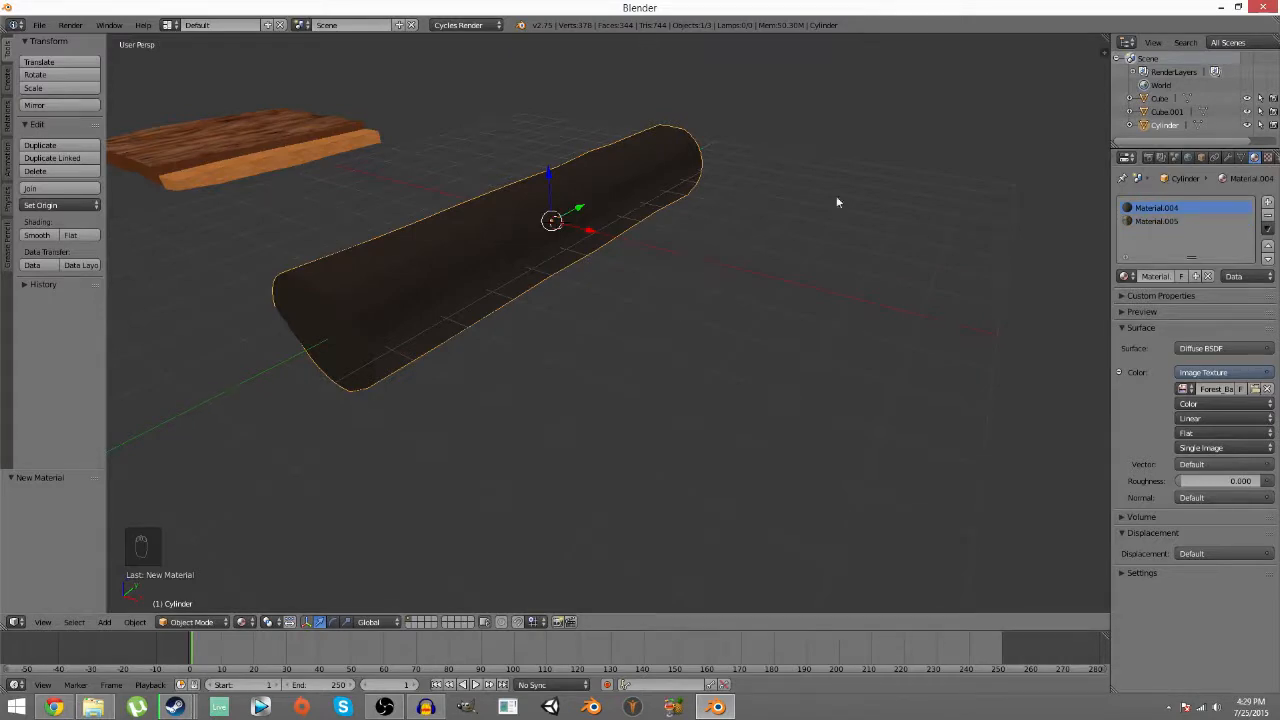
- In Edit Mode, select the end faces of the cylinder, assign Material.005 to them, and clear the selection
left_click(348, 302)
key("shift+c")
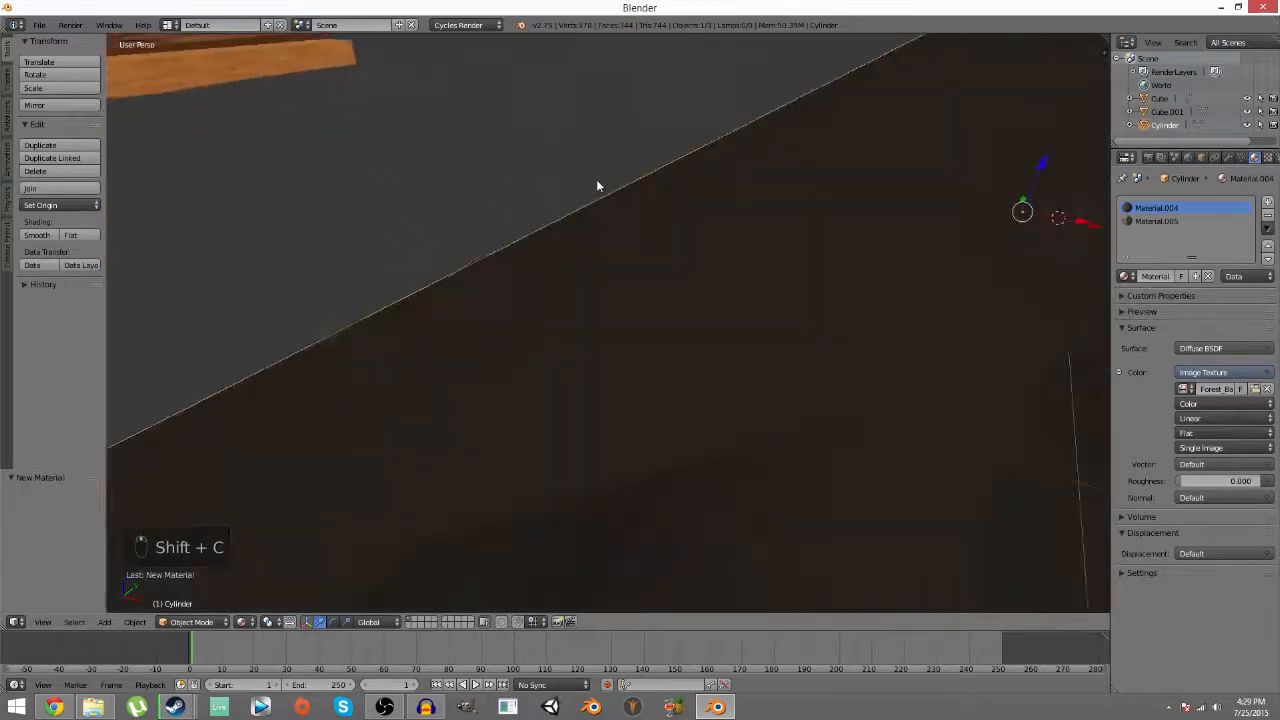
key("Tab")
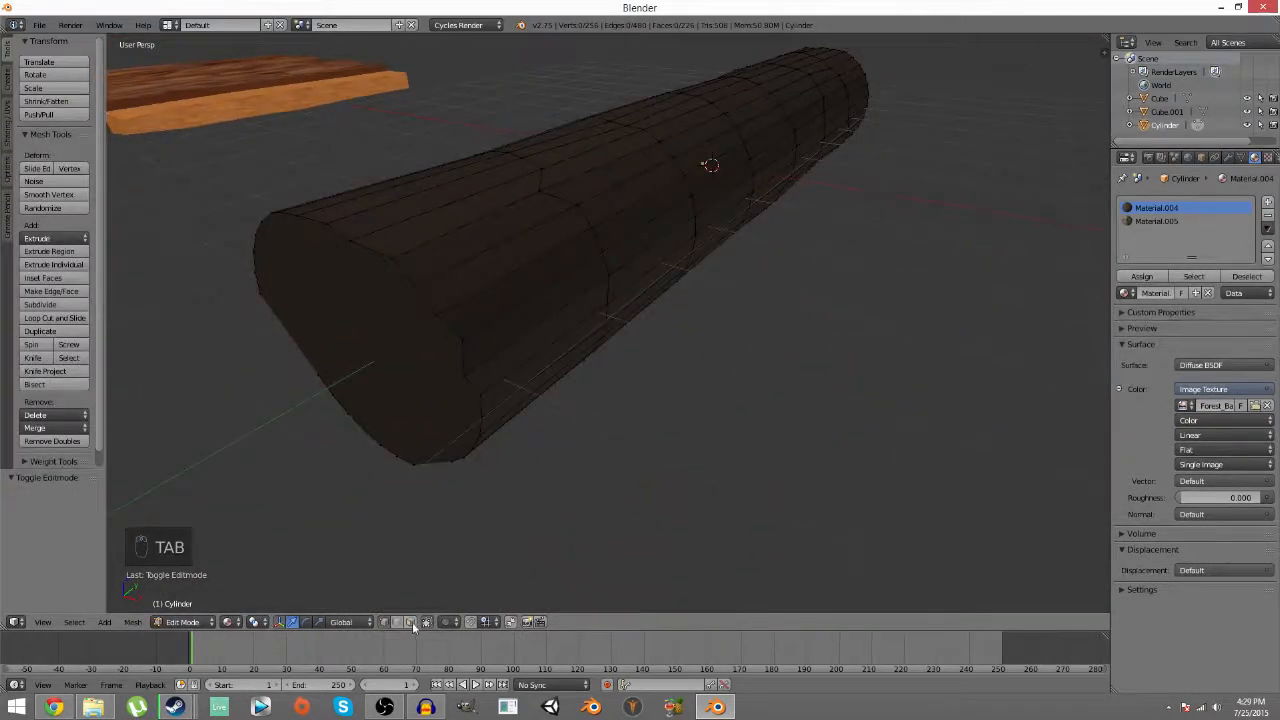
key("c")
left_click(362, 352)
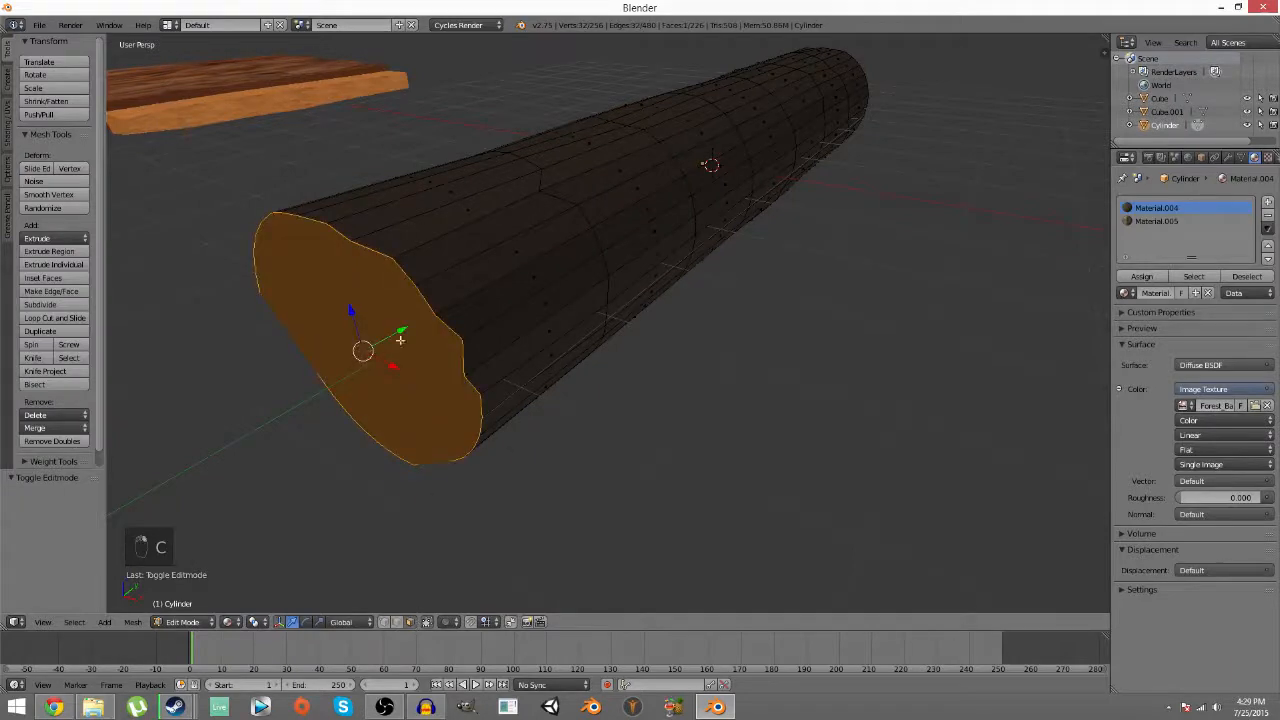
middle_click_drag(630, 187, 761, 320)
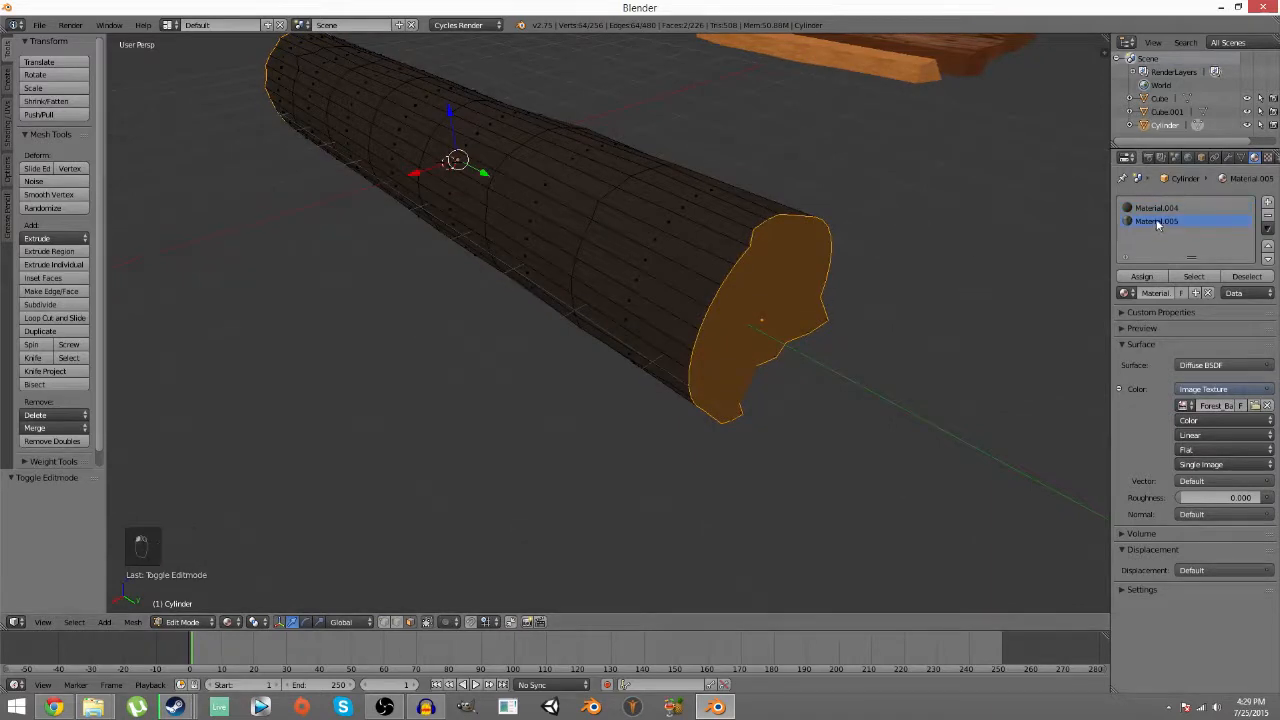
left_click(1148, 278)
key("a")
- Make Material.004 active and circle-select the whole ring of side faces at one end of the cylinder, including hidden ones
middle_click_drag(808, 333, 557, 277)
right_click(739, 216)
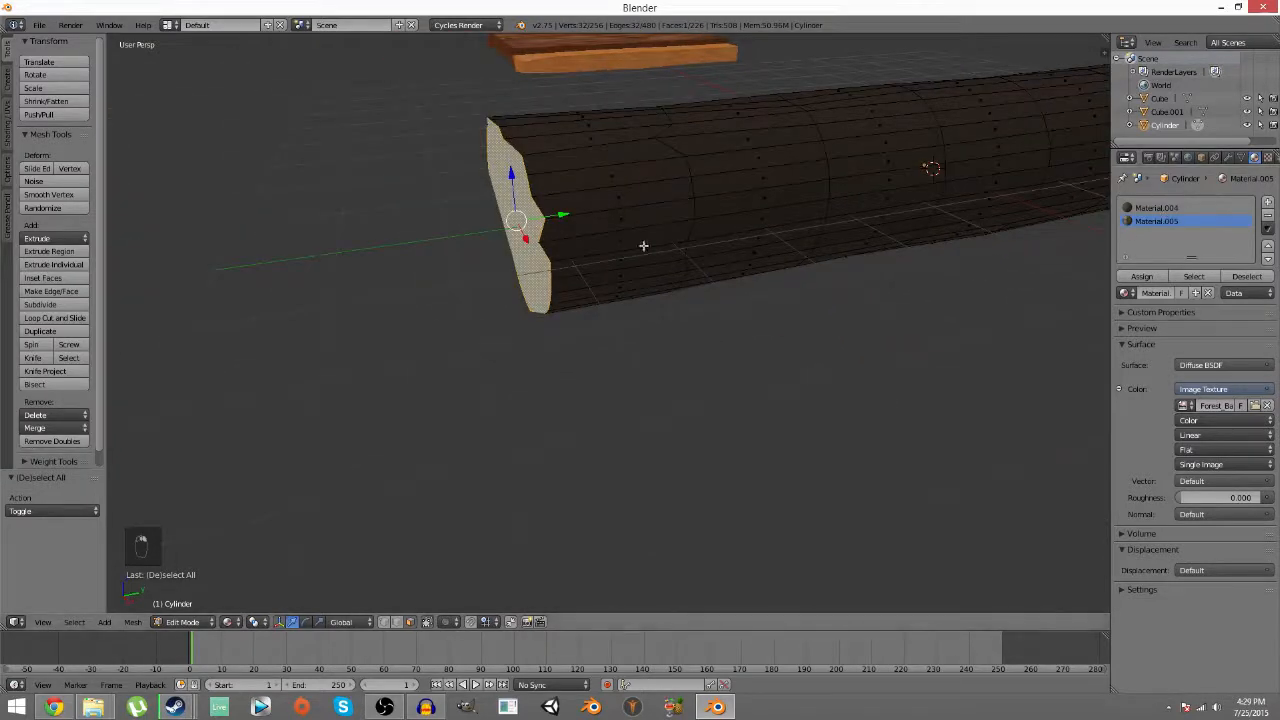
key("a")
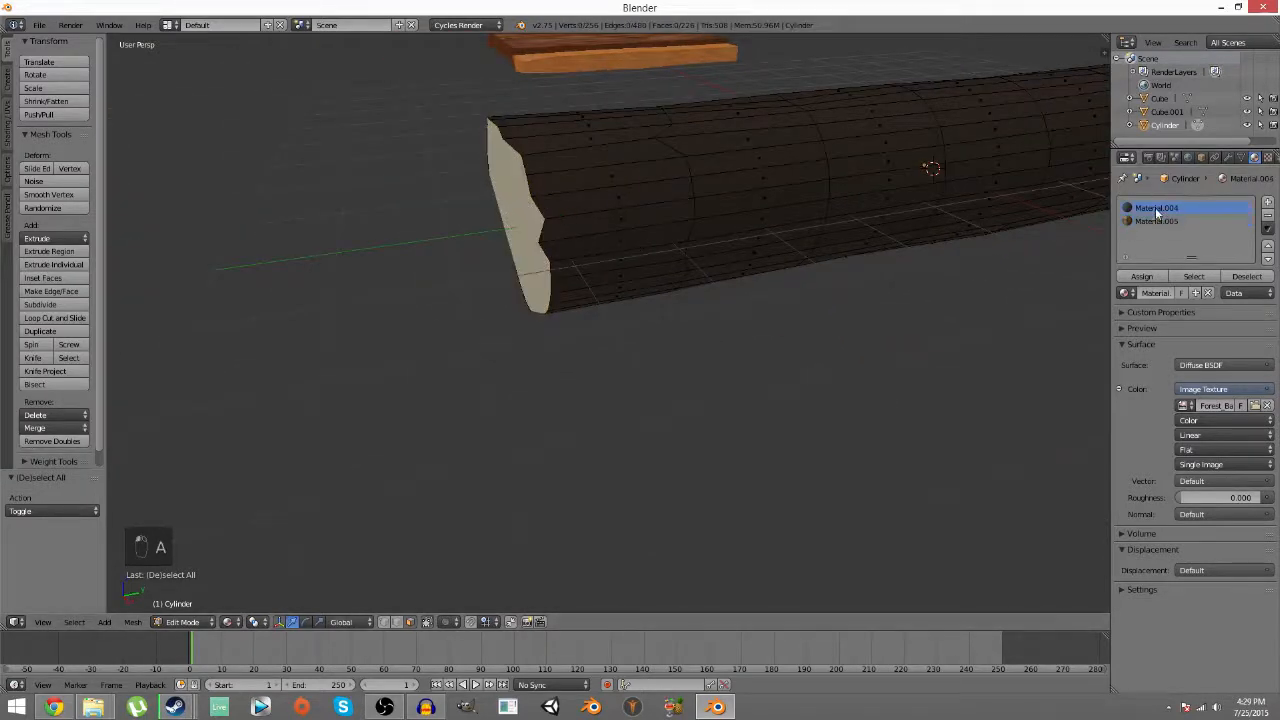
middle_click_drag(983, 274, 870, 304)
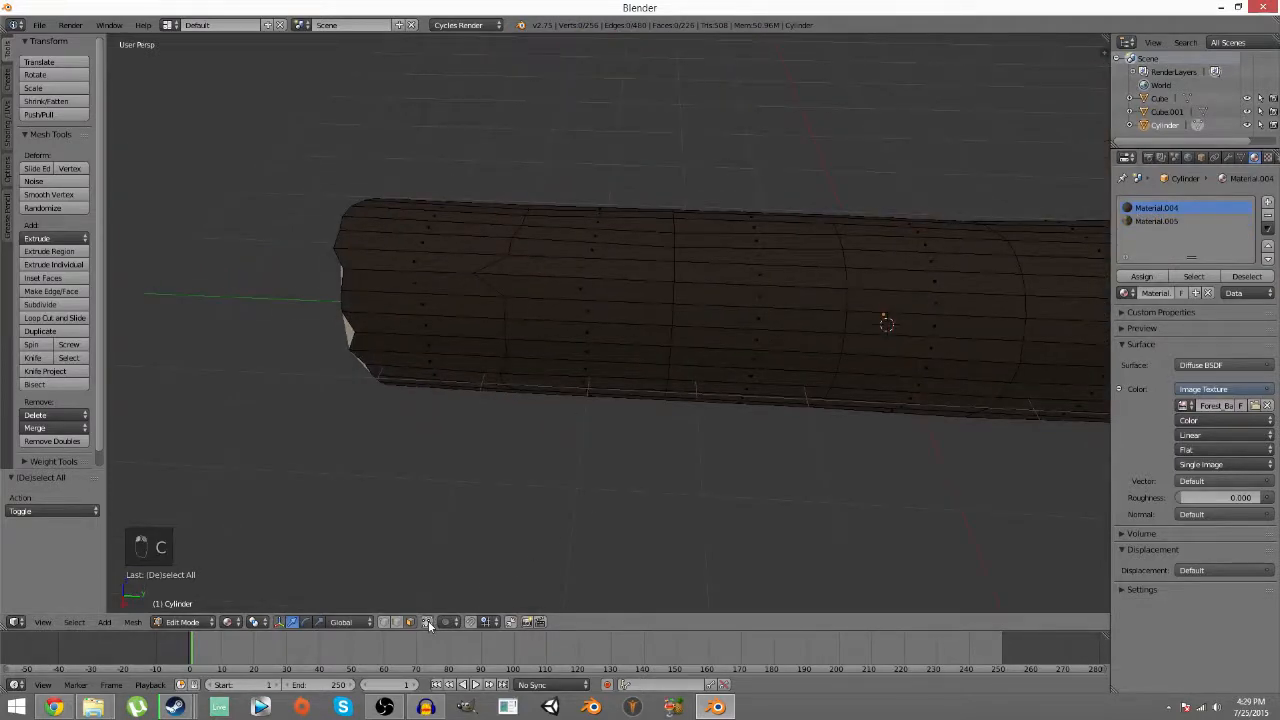
middle_click_drag(483, 394, 563, 403, "shift")
key("c")
mouse_move(600, 429)
left_mouse_down()
mouse_move(614, 272)
mouse_move(609, 439)
left_mouse_up()
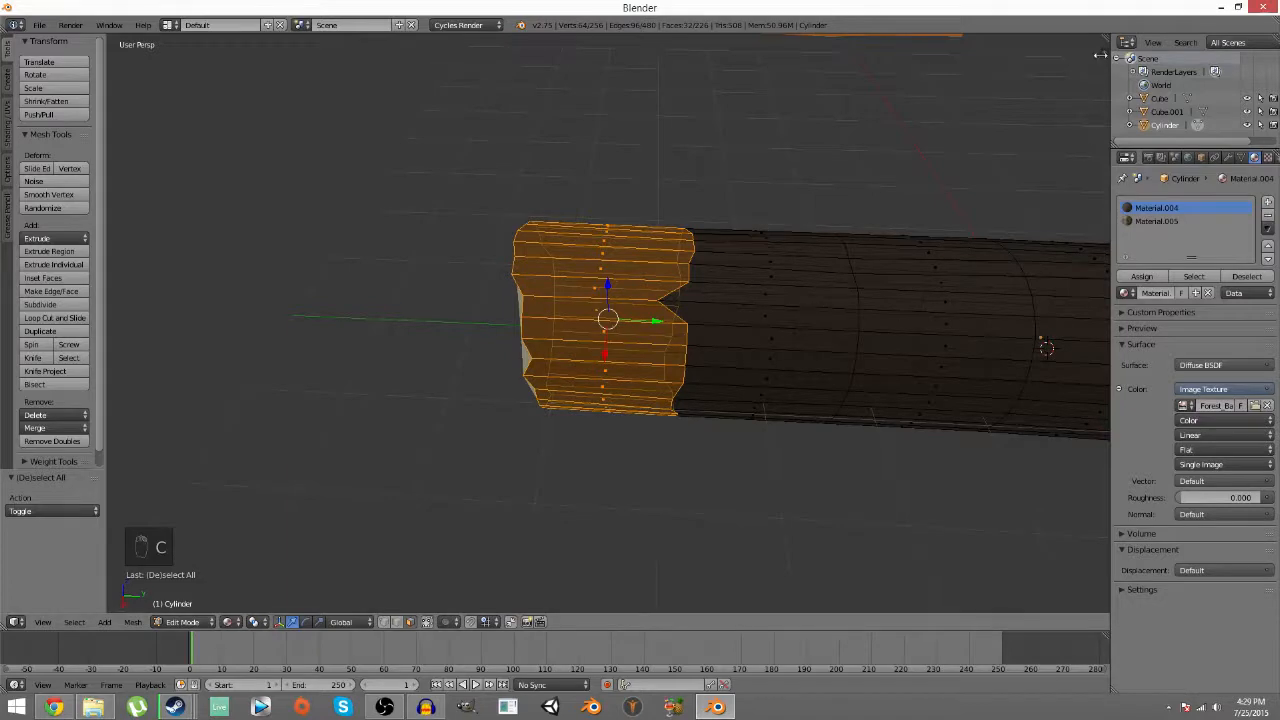
- Split the 3D View, switch the new area to the UV/Image Editor, and display Forest_Bark3.jpg in it
left_click_drag(1100, 55, 576, 60)
left_click(588, 622)
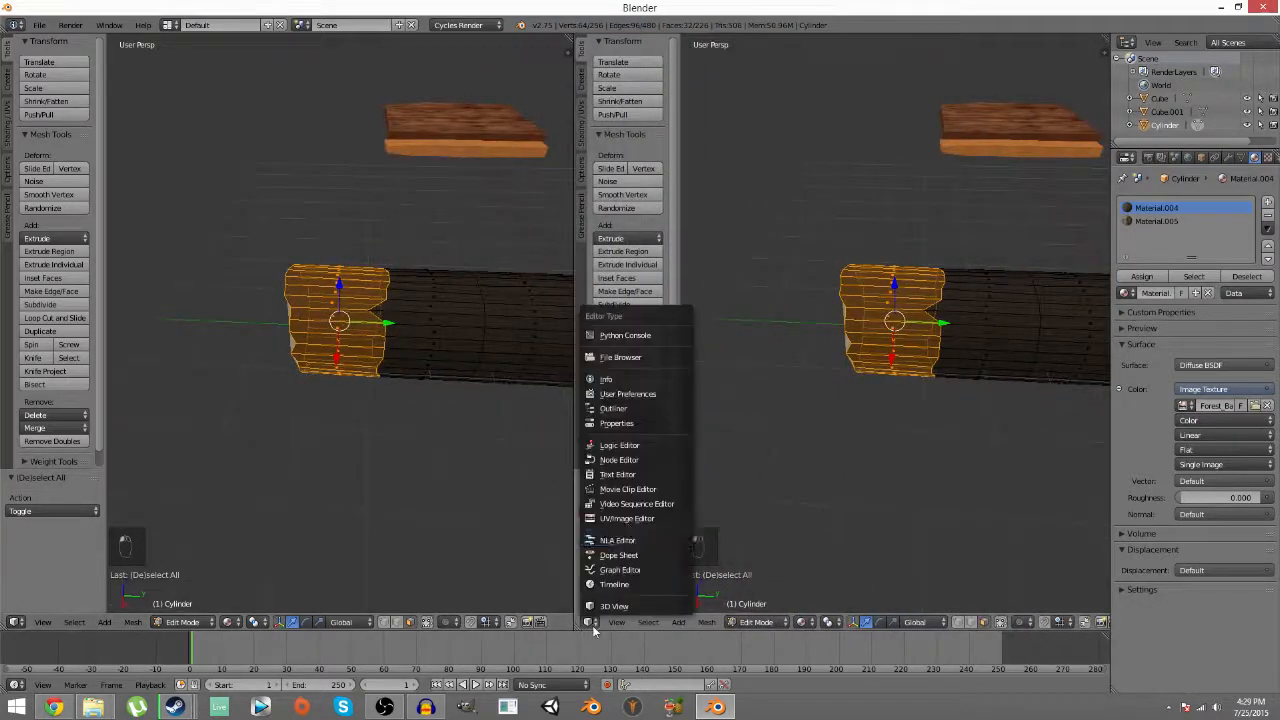
left_click(628, 518)
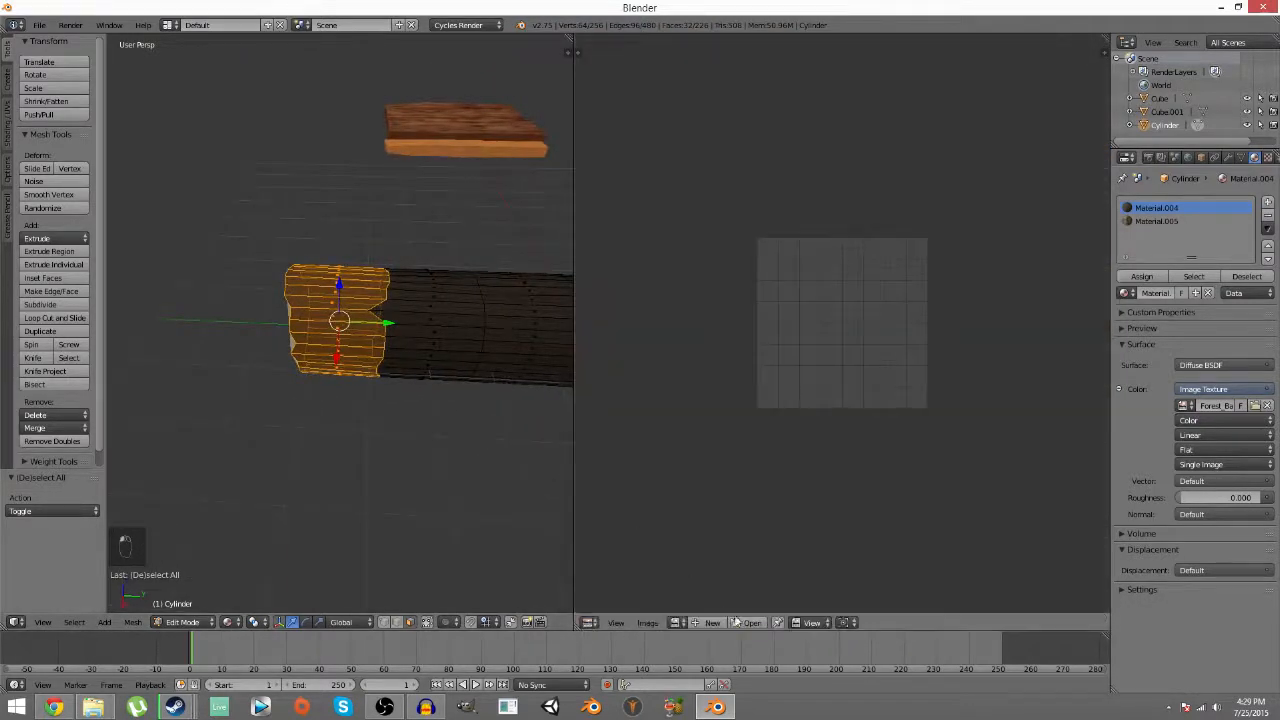
left_click(678, 622)
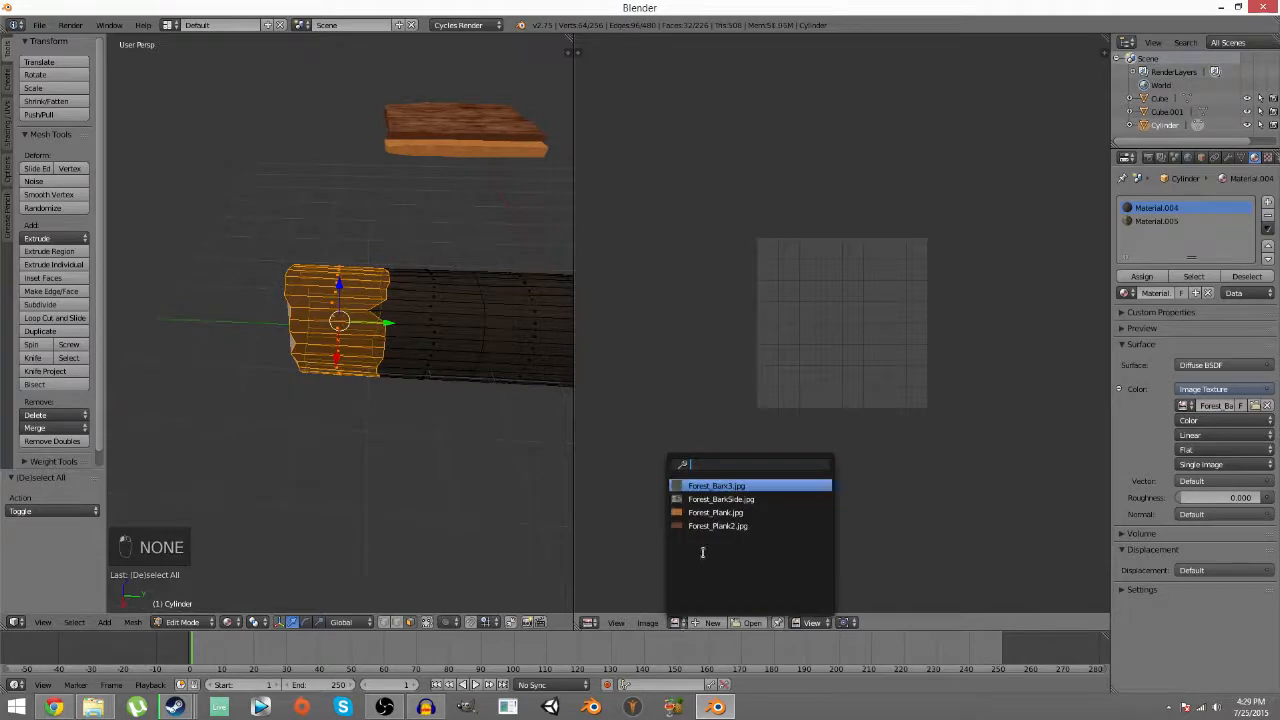
left_click(773, 485)
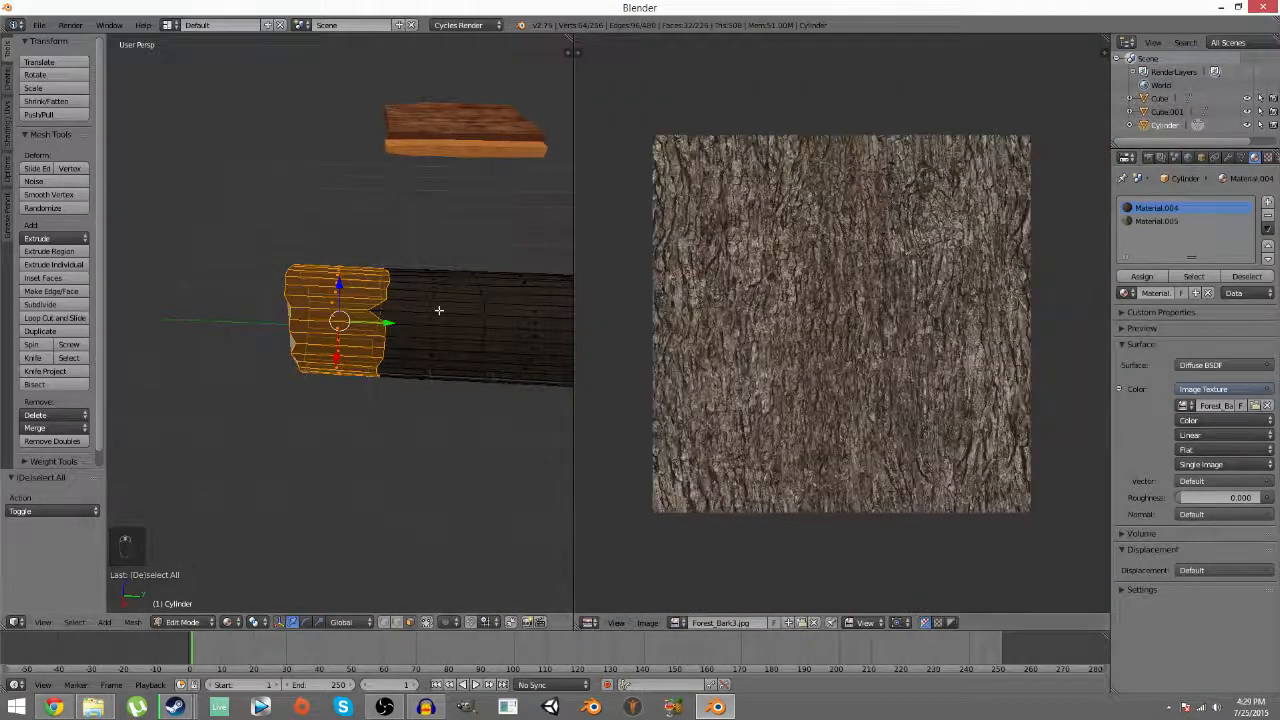
- Try unwrapping the selected end ring over the bark image, inspect the texture on the cylinder, and undo it
key("u")
left_click(438, 310)
scroll(386, 324, "up", 7)
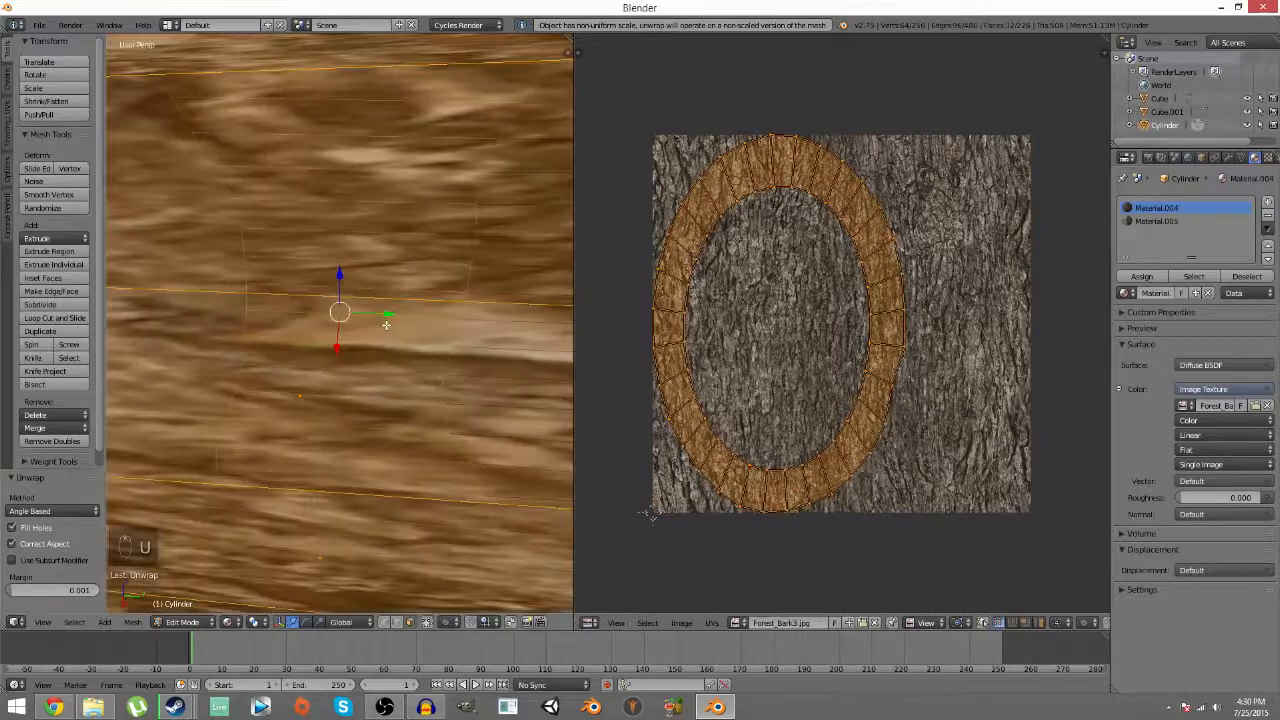
scroll(386, 324, "down", 2)
key("Tab")
key("ctrl+z")
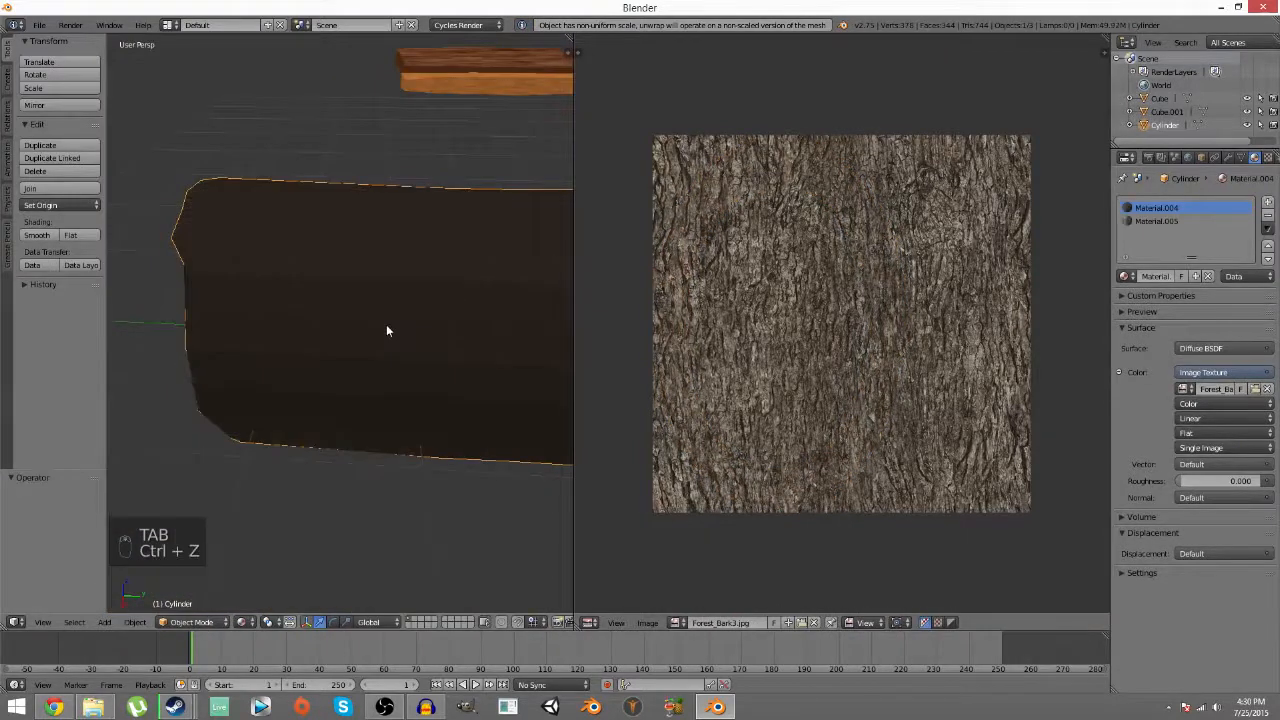
- Return to Edit Mode and circle-select the full ring of side faces at the cylinder's end again
key("c")
key("Tab")
key("c")
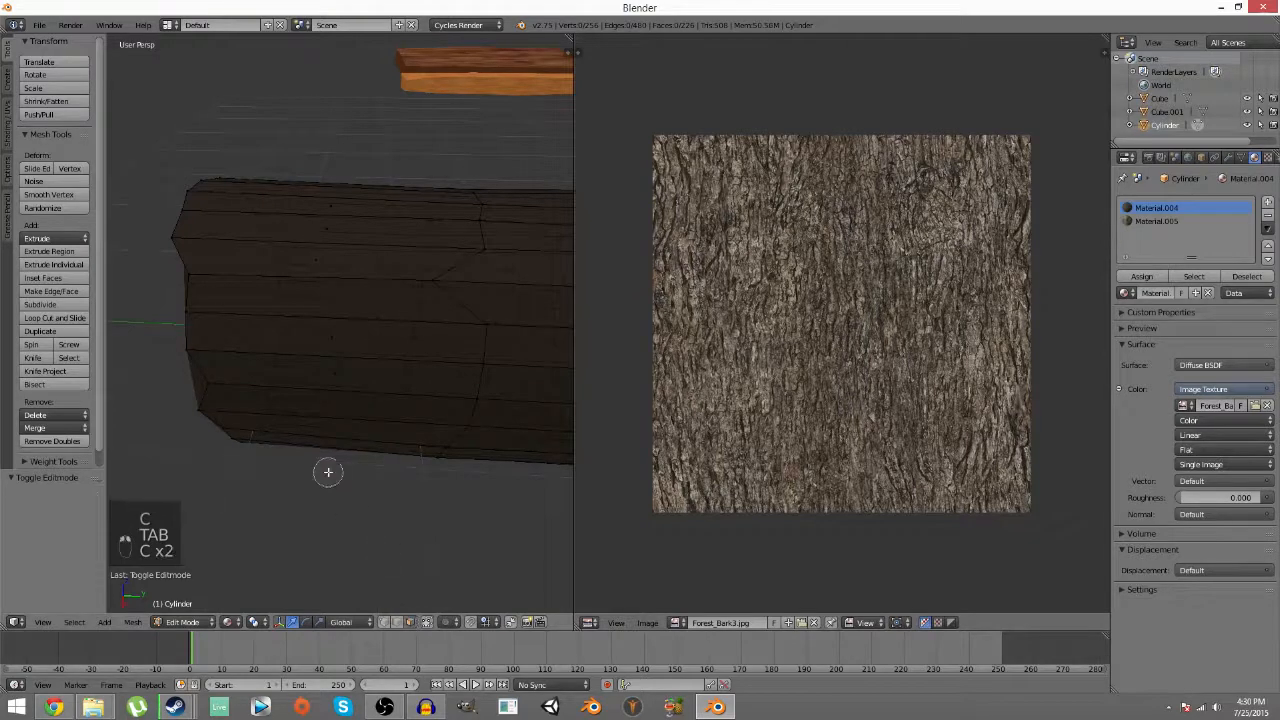
mouse_move(328, 460)
left_mouse_down()
mouse_move(329, 200)
mouse_move(323, 351)
left_mouse_up()
right_click(326, 346)
middle_click_drag(326, 346, 374, 381)
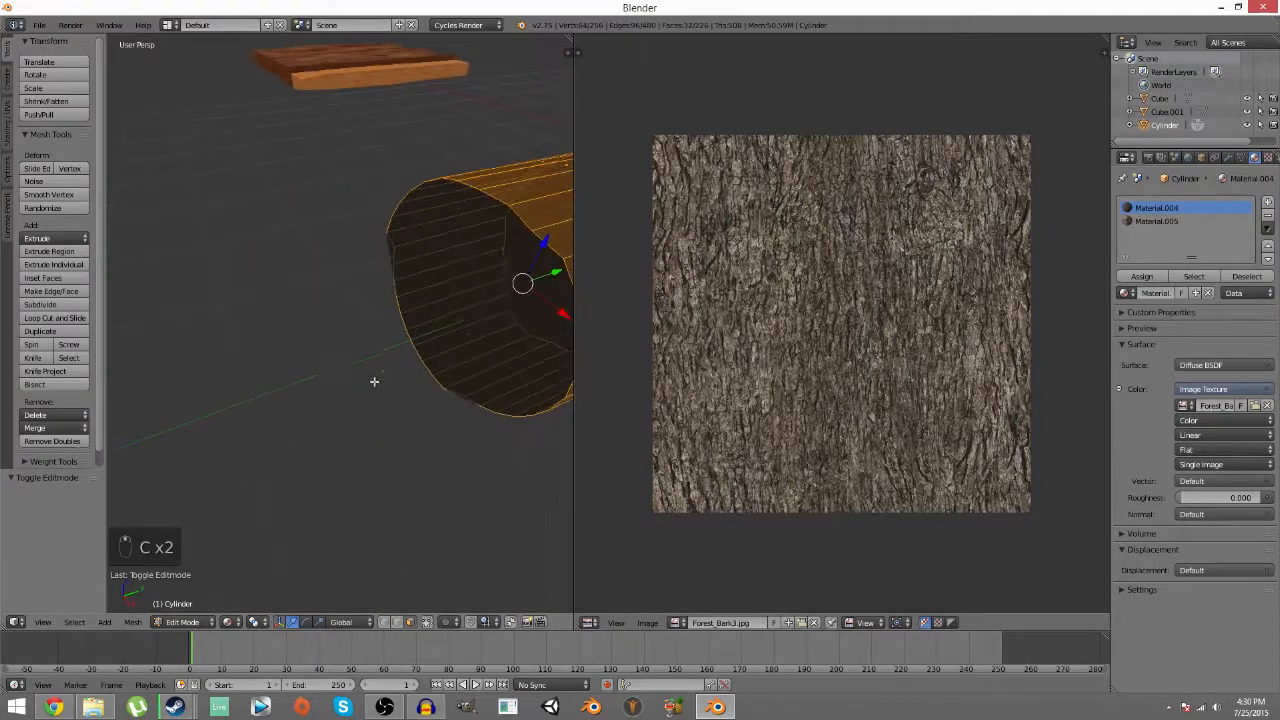
middle_click_drag(441, 293, 395, 310)
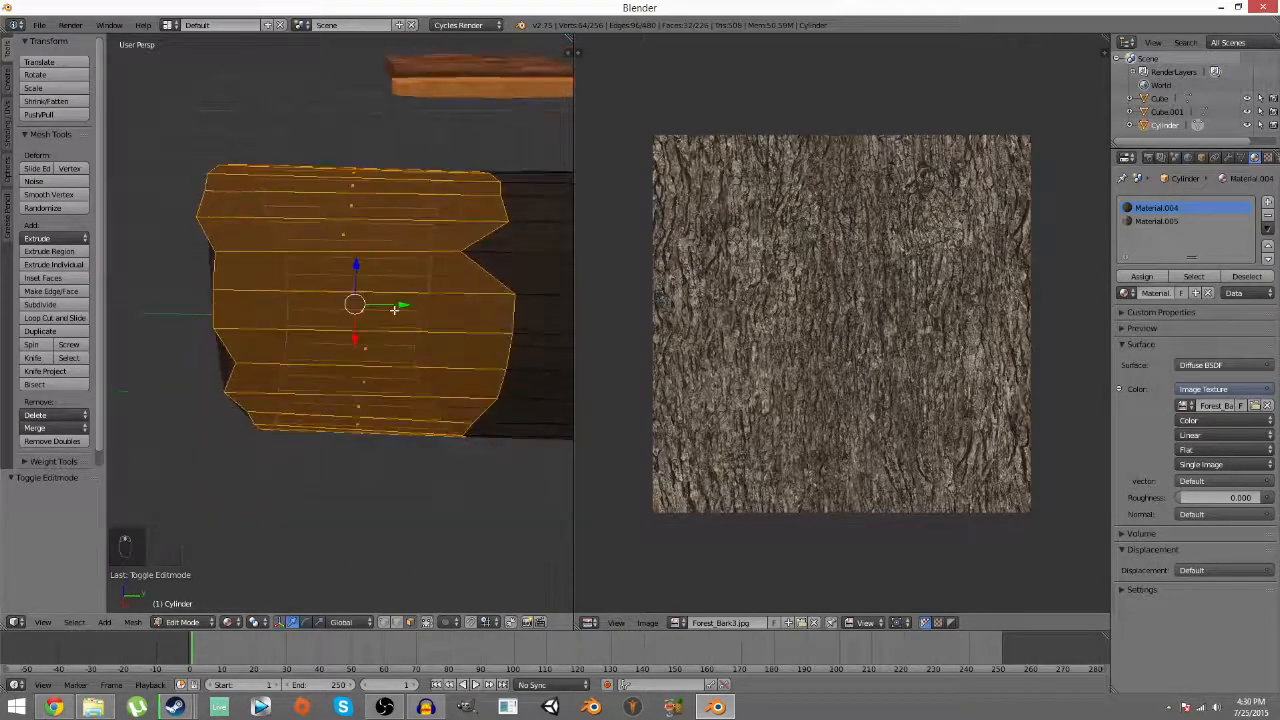
- Unwrap the selected ring of side faces onto the bark image with the standard Unwrap method
key("u")
middle_click_drag(474, 449, 440, 505)
key("u")
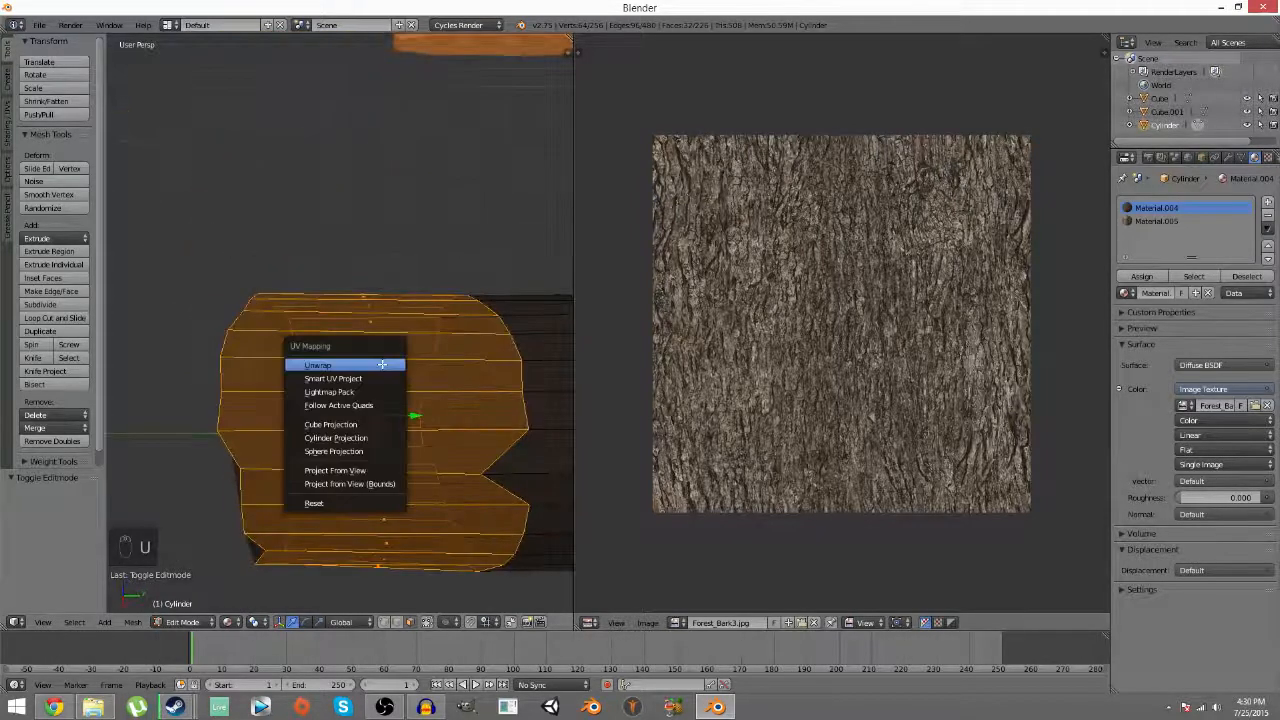
left_click(383, 365)
scroll(381, 364, "down", 2)
- Try scaling the ring's UVs over the bark image uniformly, along X, and along Y, cancelling each scaling
key("s")
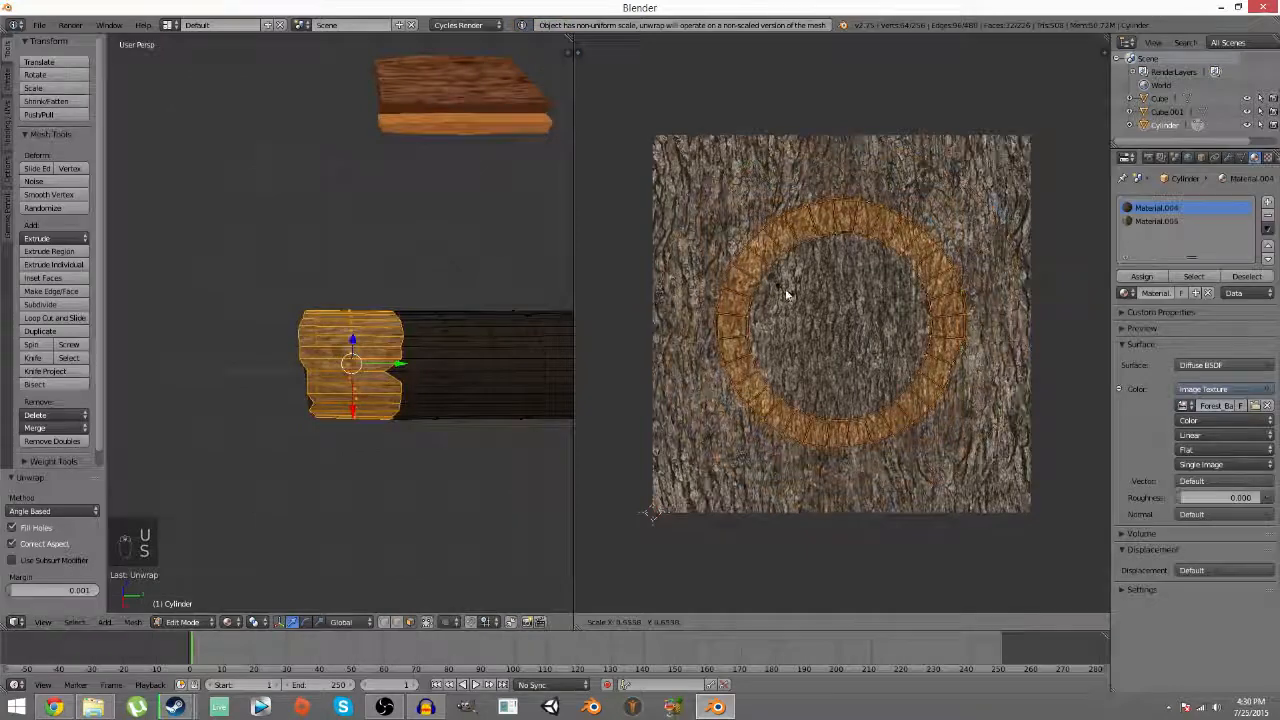
key("s")
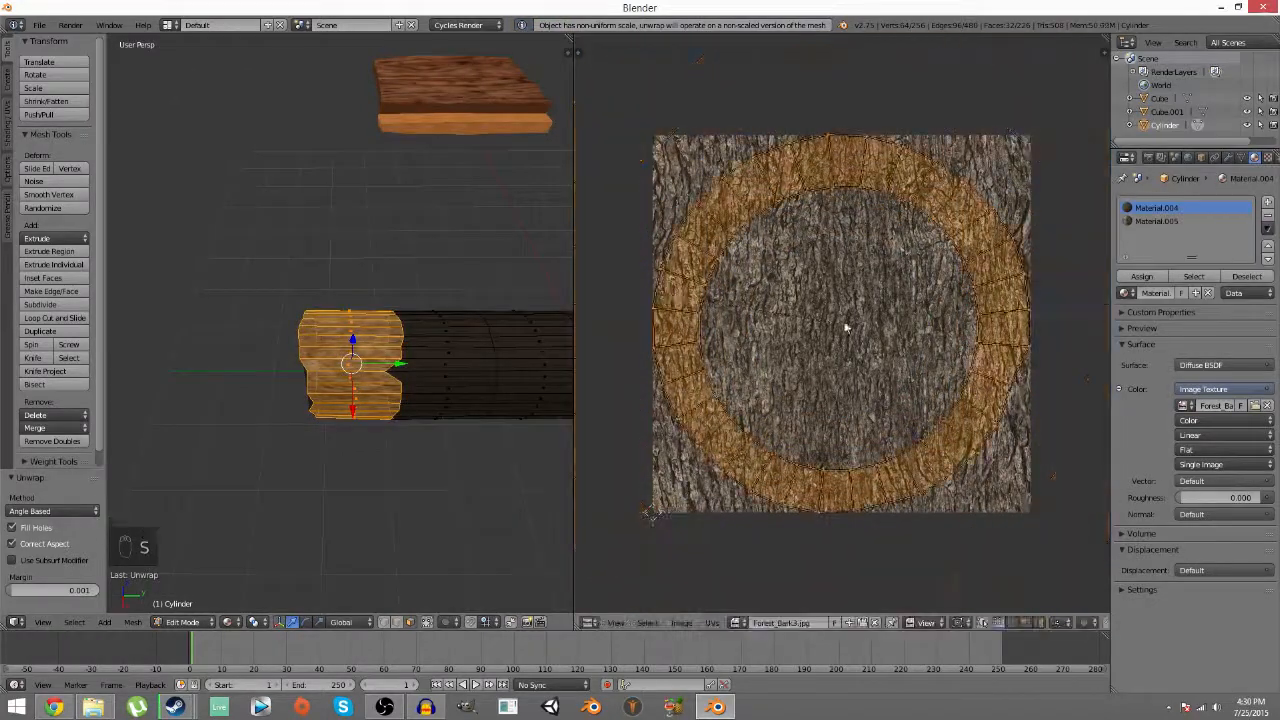
key("x")
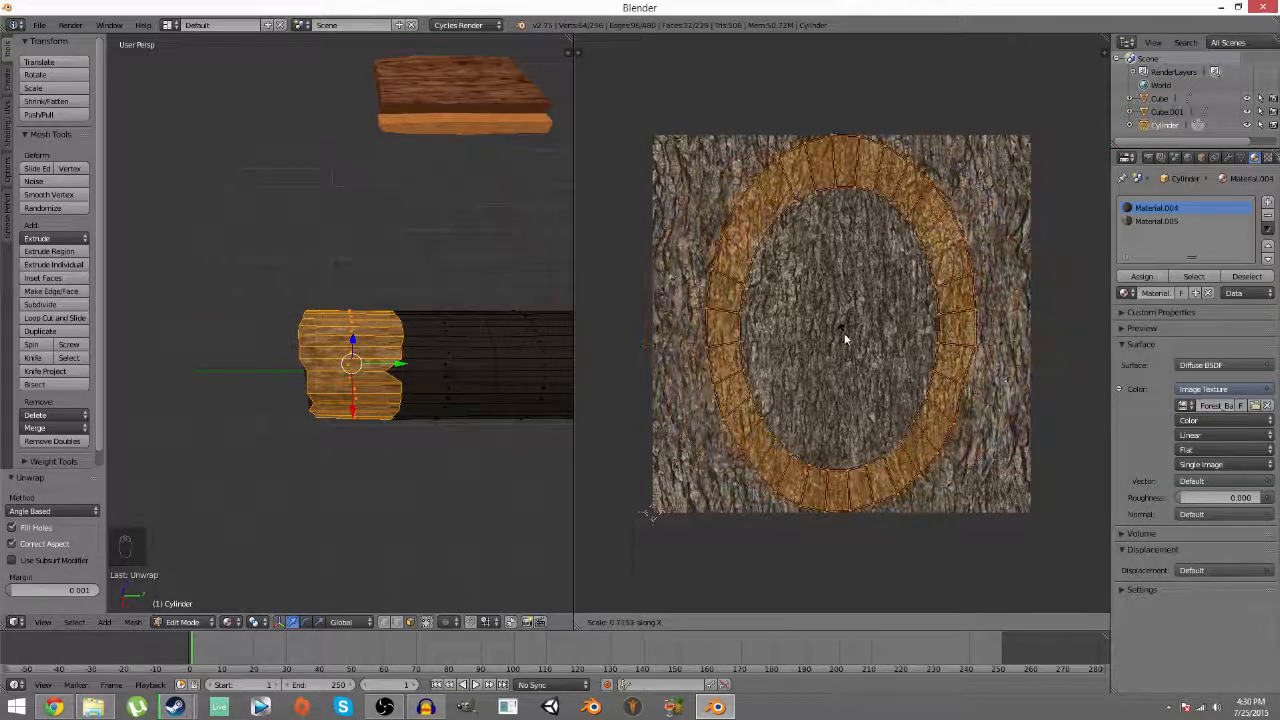
key("s")
key("y")
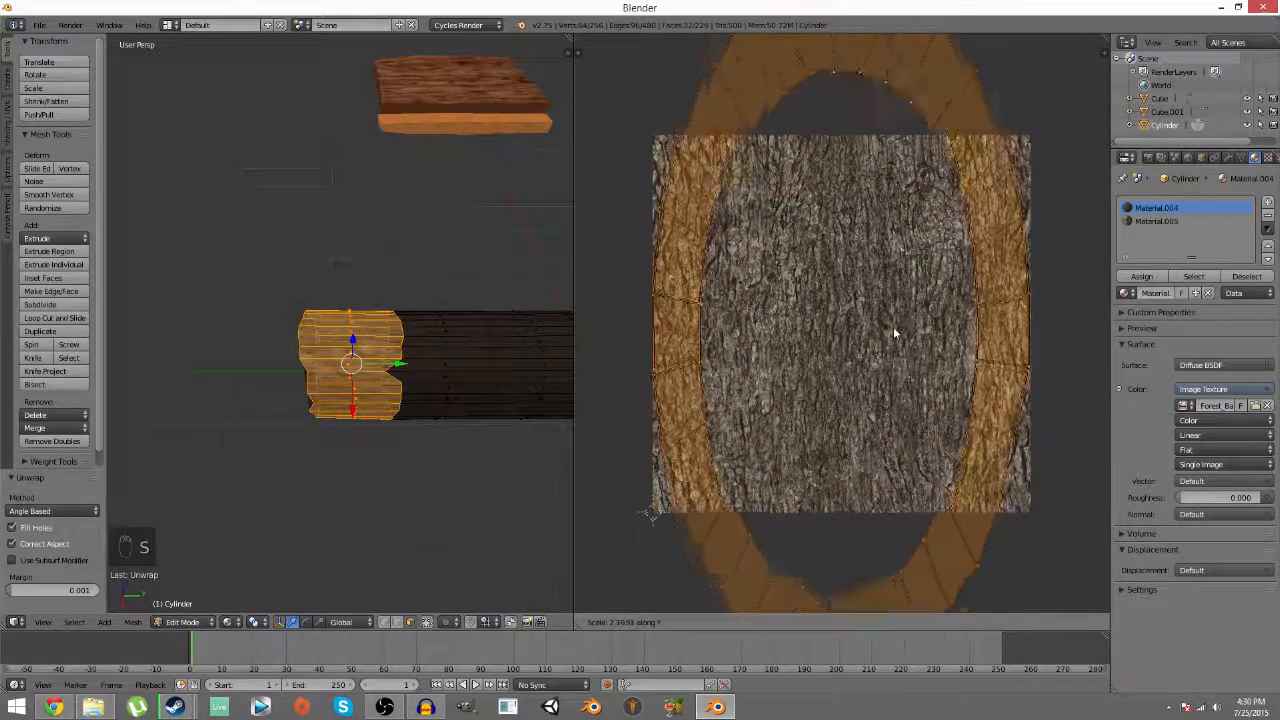
right_click(893, 332)
middle_click_drag(835, 344, 839, 348)
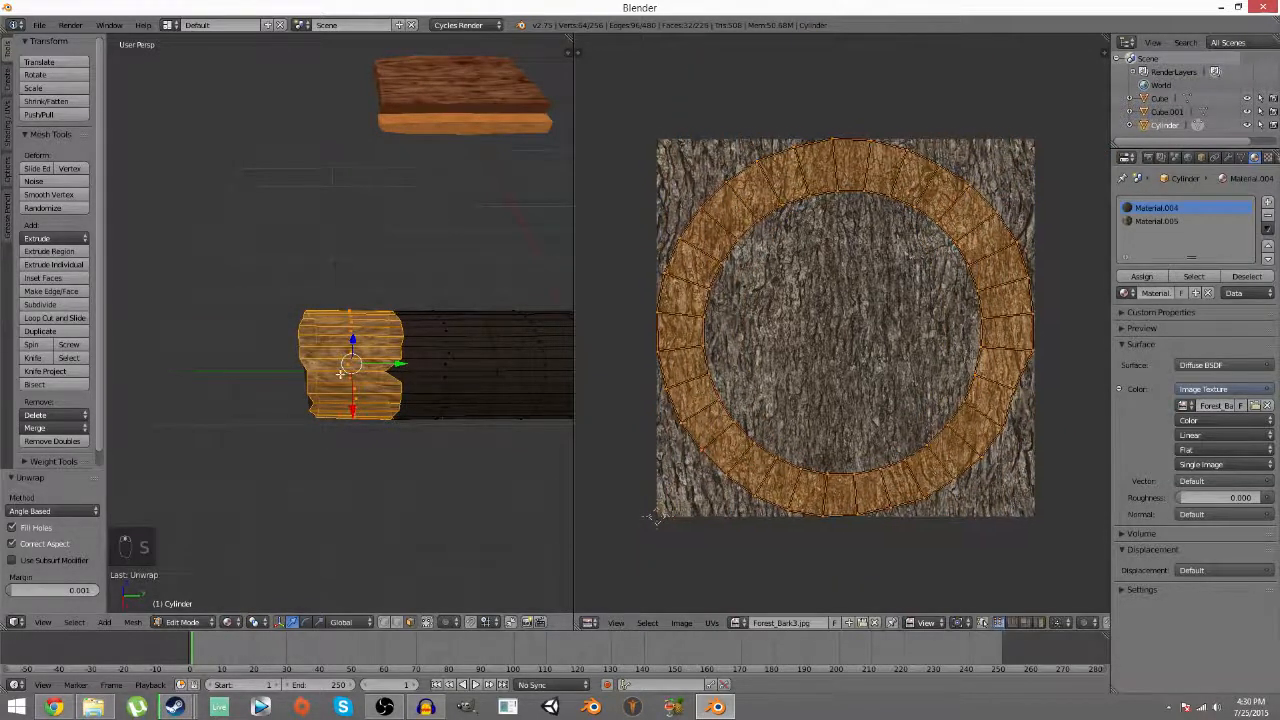
- Check the end ring's texture from another angle, undo the ring's unwrap, and deselect all faces
middle_click_drag(518, 372, 549, 405)
key("a")
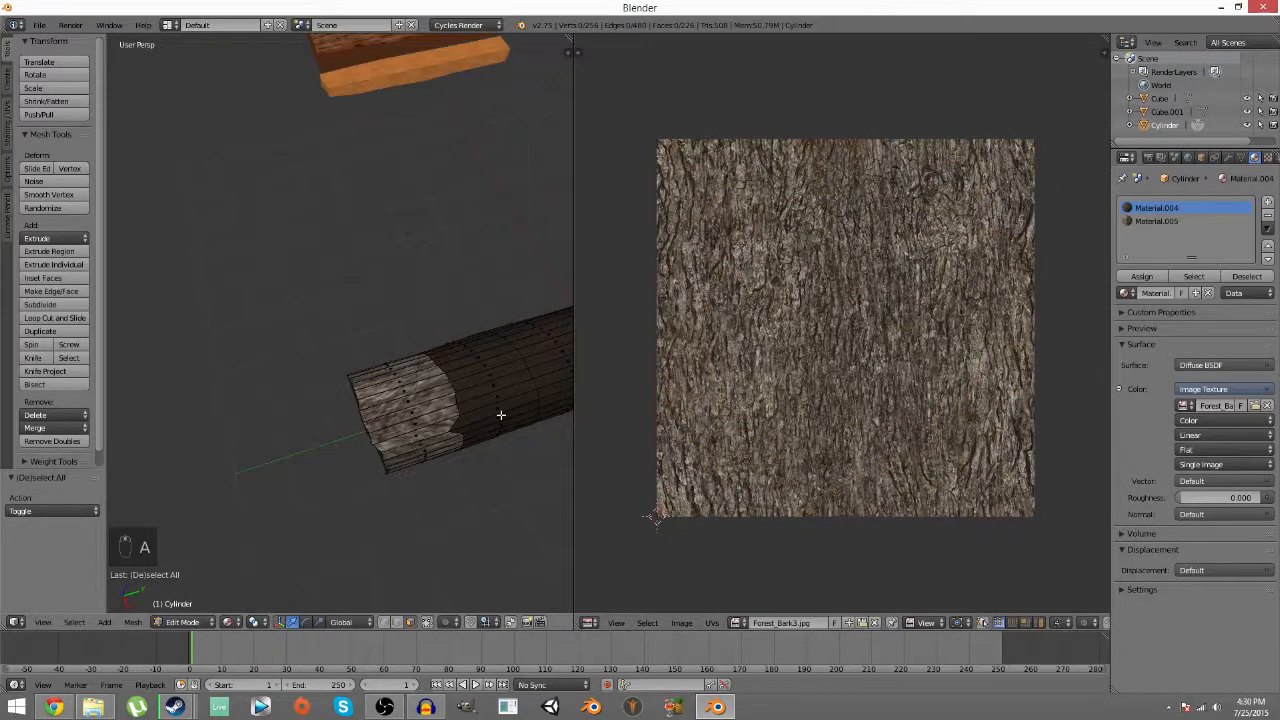
key("ctrl+z")
key("ctrl+z")
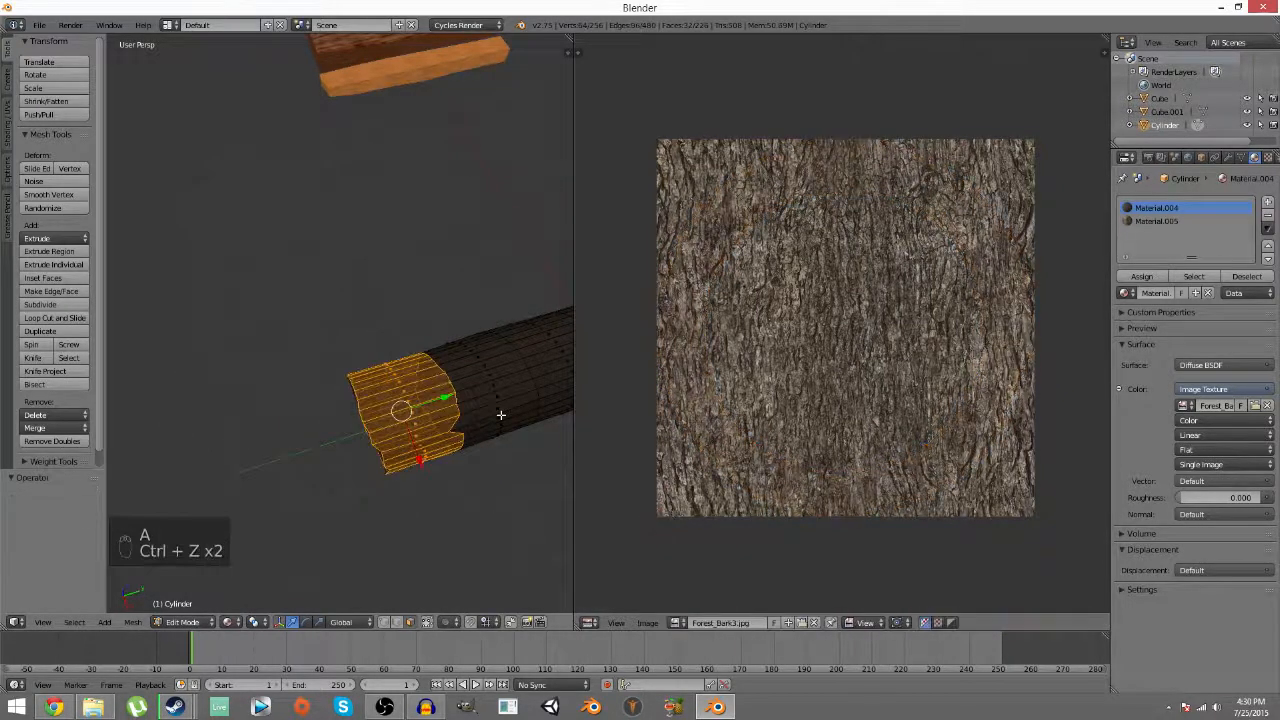
key("a")
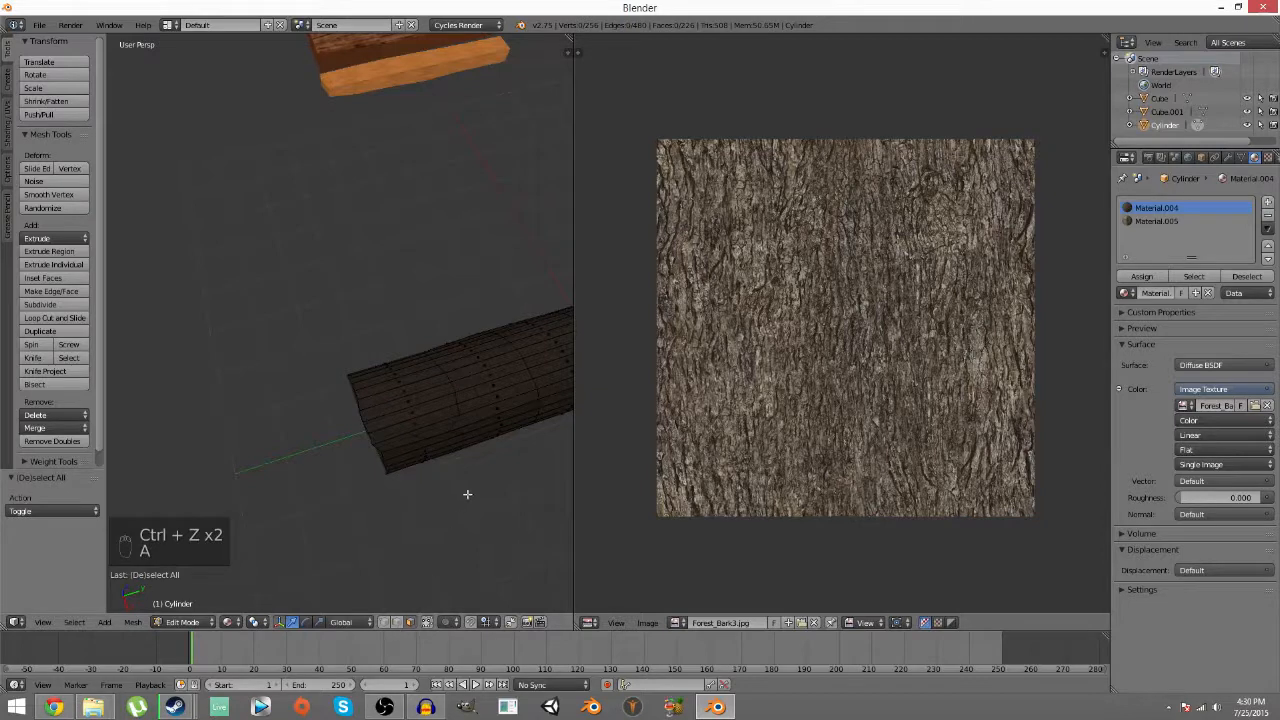
- Circle-select a three-face-wide strip of side faces at the log's end and unwrap it onto the bark image
middle_click_drag(467, 494, 444, 485)
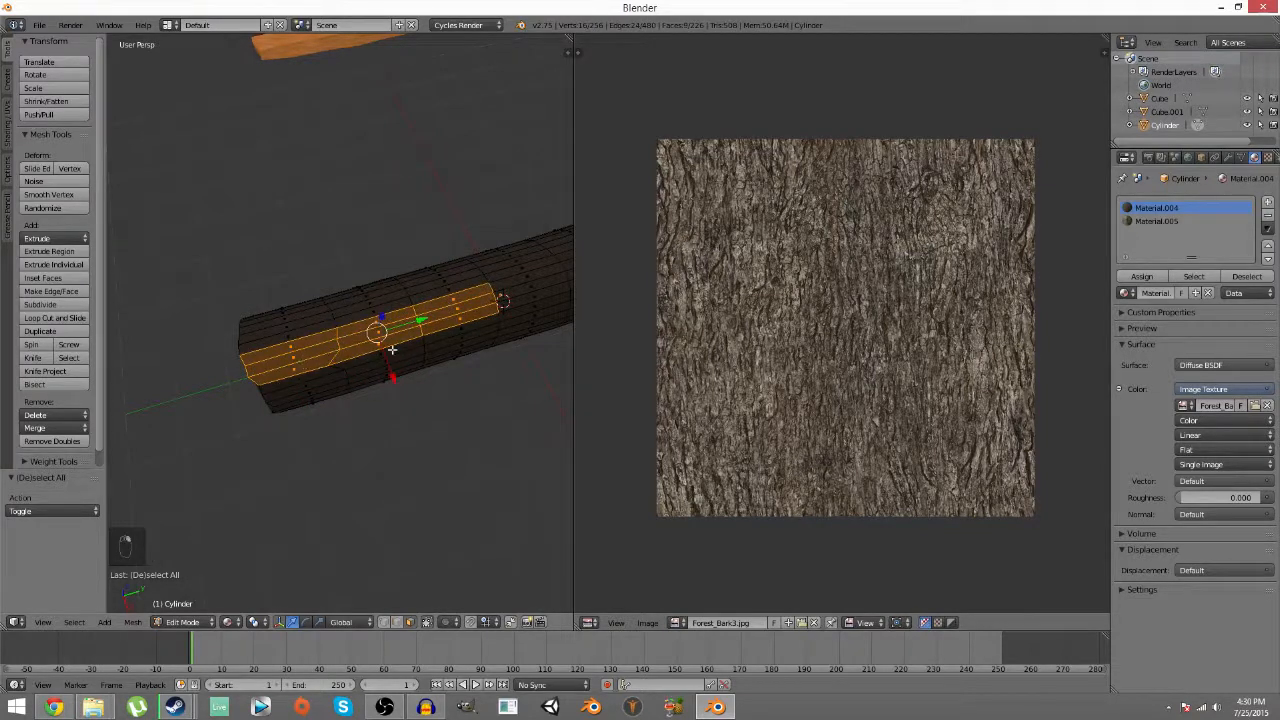
key("u")
left_click(392, 349)
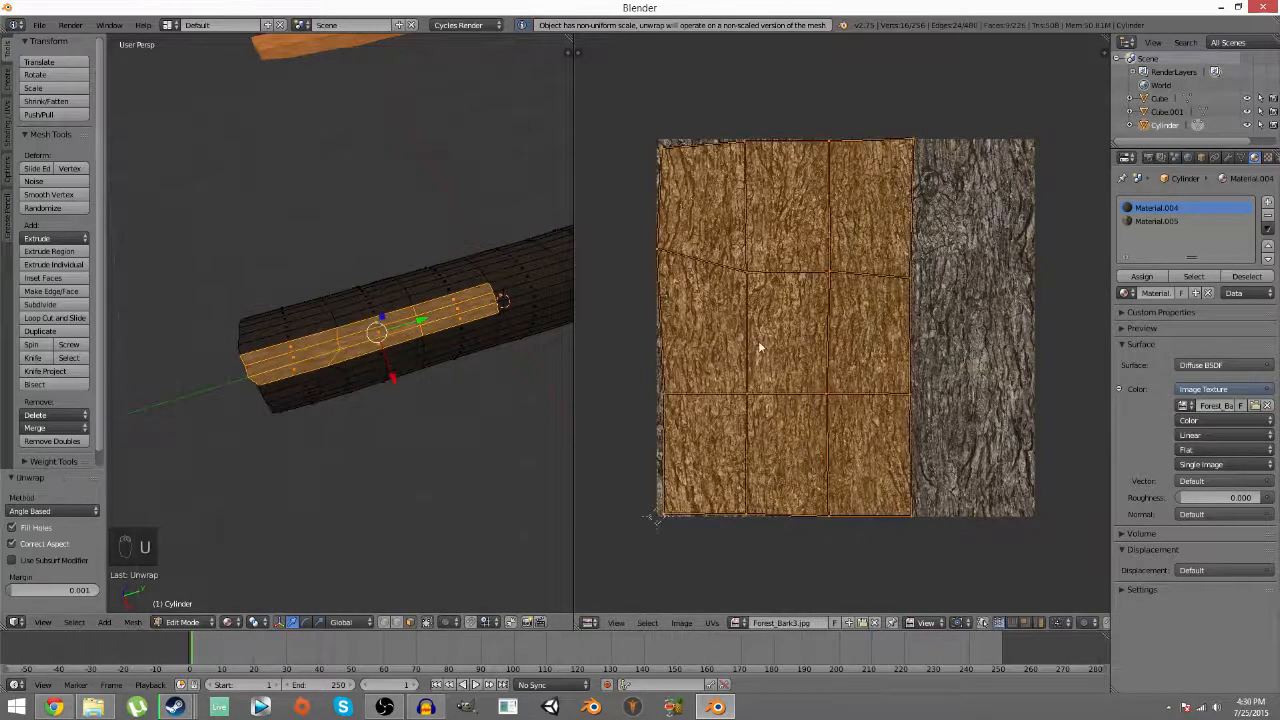
- Try scaling the strip's UVs along X, and stretch them along Y beyond the bark image
scroll(357, 358, "up", 2)
key("s")
key("s")
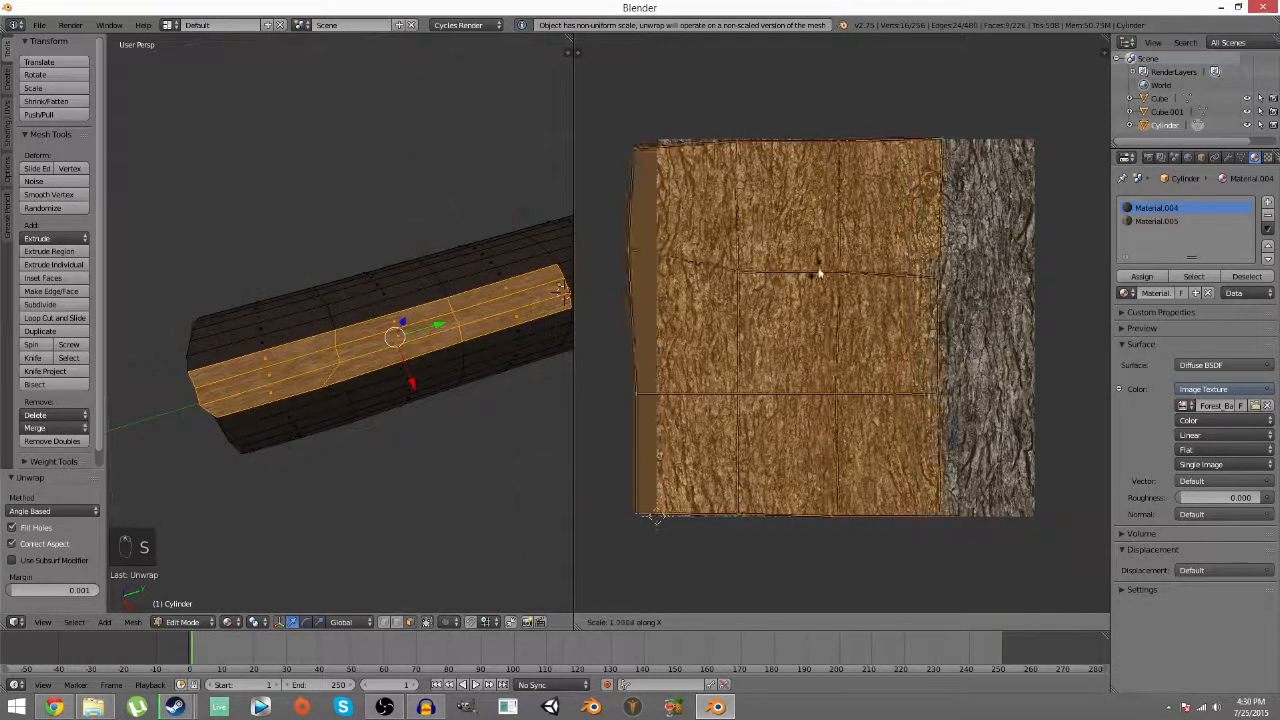
key("s")
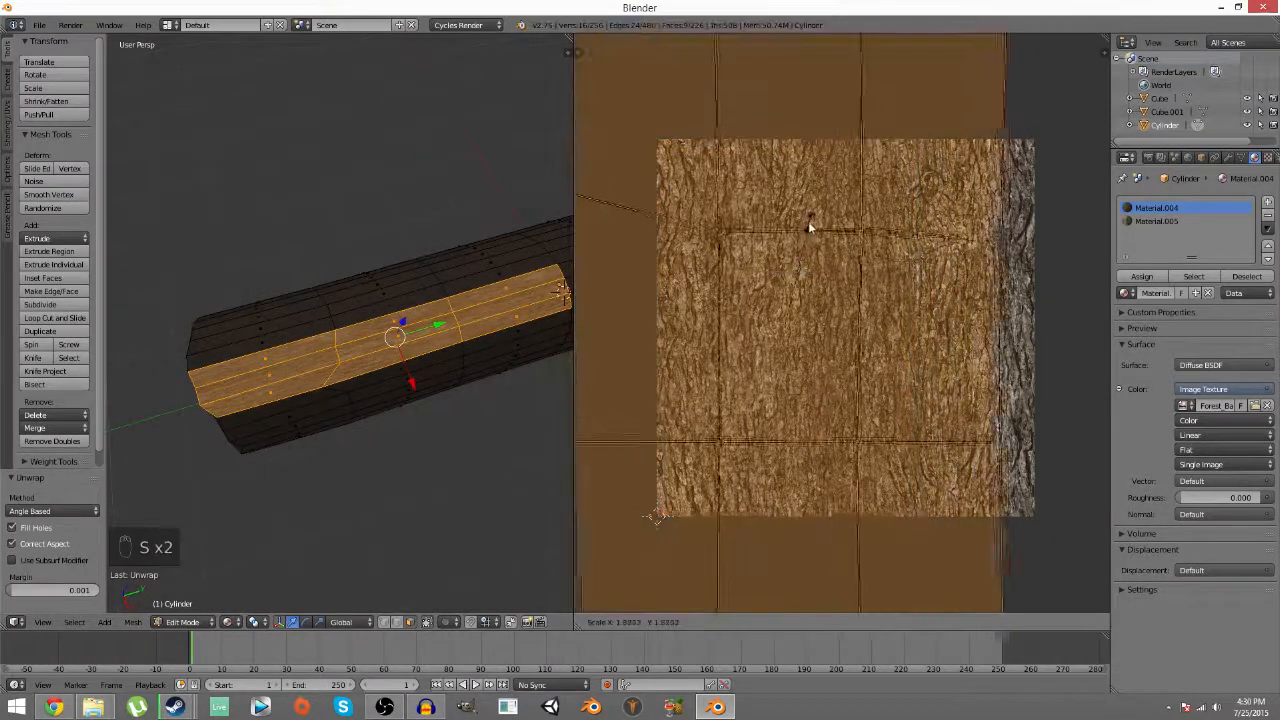
key("y")
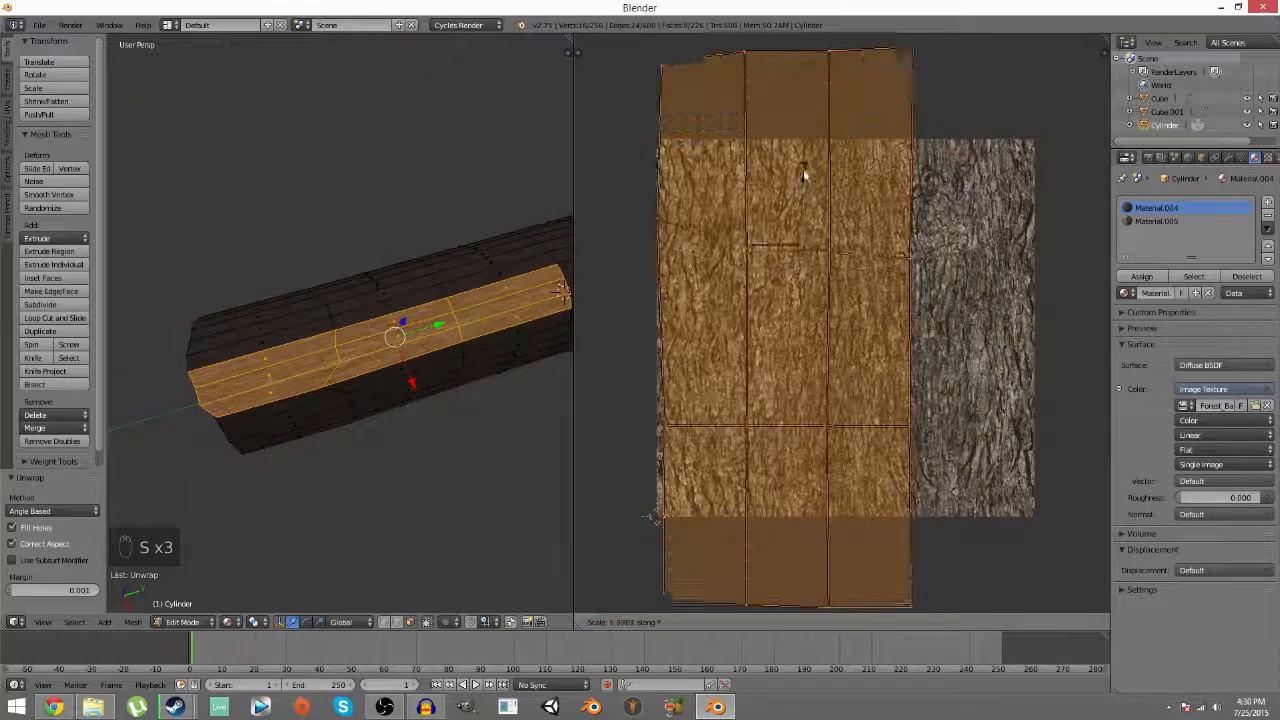
left_click(742, 565)
- Return to Object Mode and examine the stretched bark texture on the strip up close
key("a")
key("Tab")
scroll(326, 448, "up", 4)
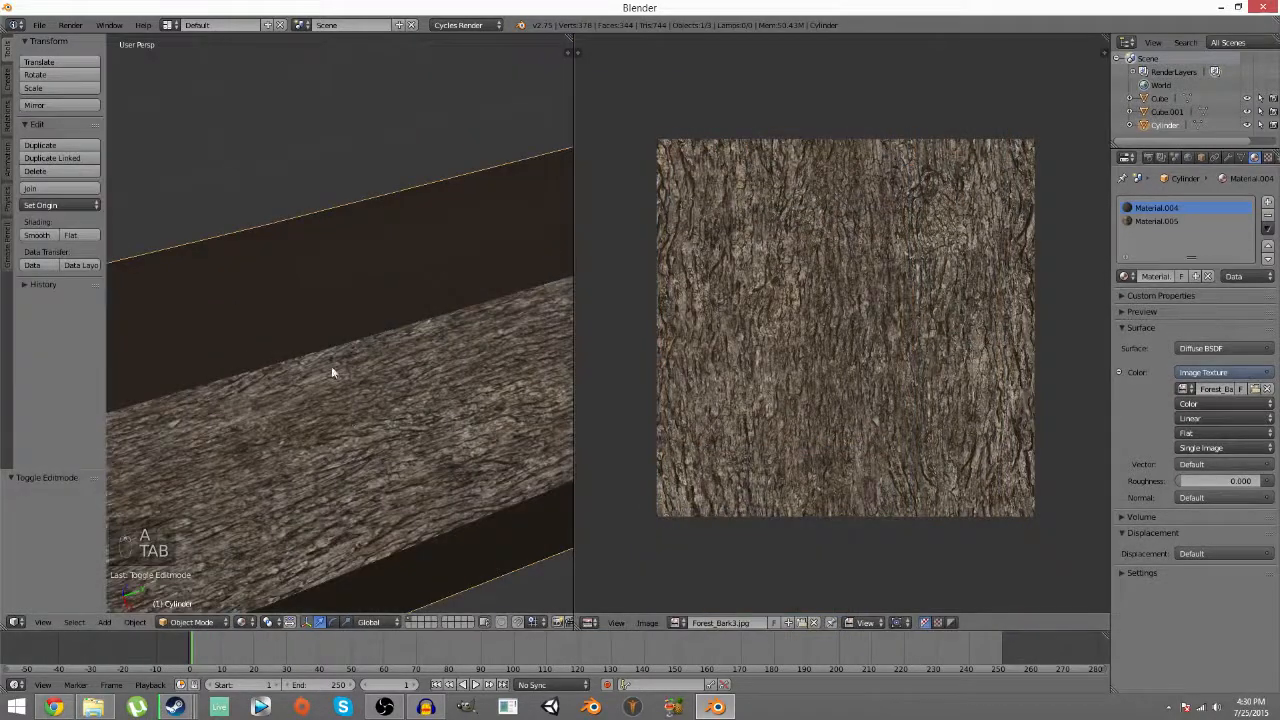
scroll(303, 309, "down", 6)
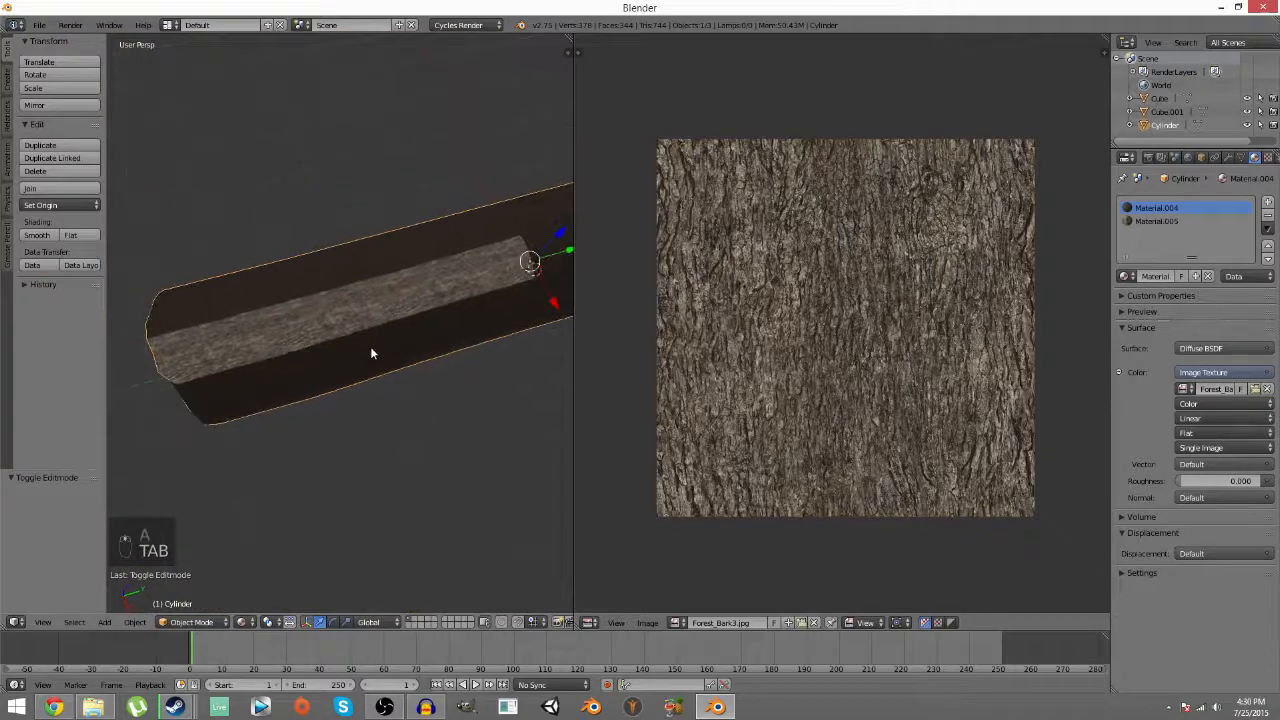
scroll(371, 351, "up", 5)
middle_click_drag(364, 353, 404, 361)
scroll(392, 351, "down", 3)
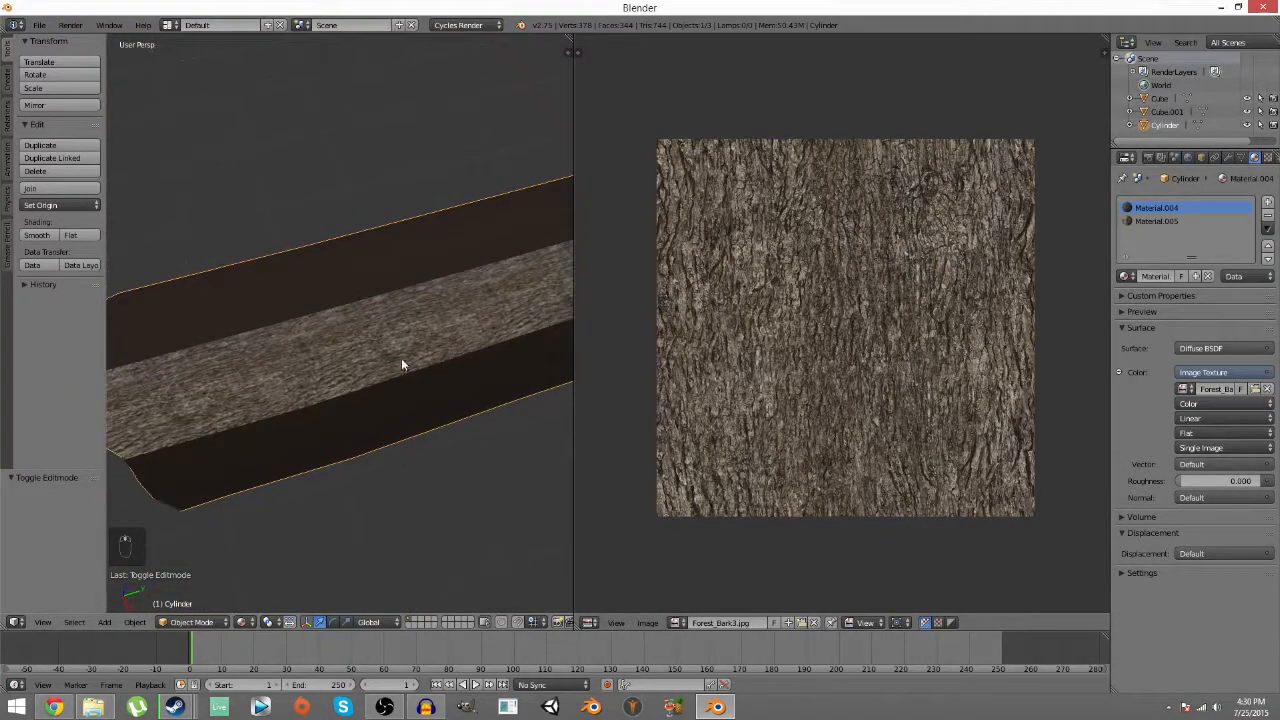
- Reselect the textured strip in Edit Mode and scale its UVs along X by about 0.306
key("Tab")
key("c")
mouse_move(250, 360)
left_mouse_down()
mouse_move(200, 363)
mouse_move(461, 319)
mouse_move(537, 273)
mouse_move(560, 298)
left_mouse_up()
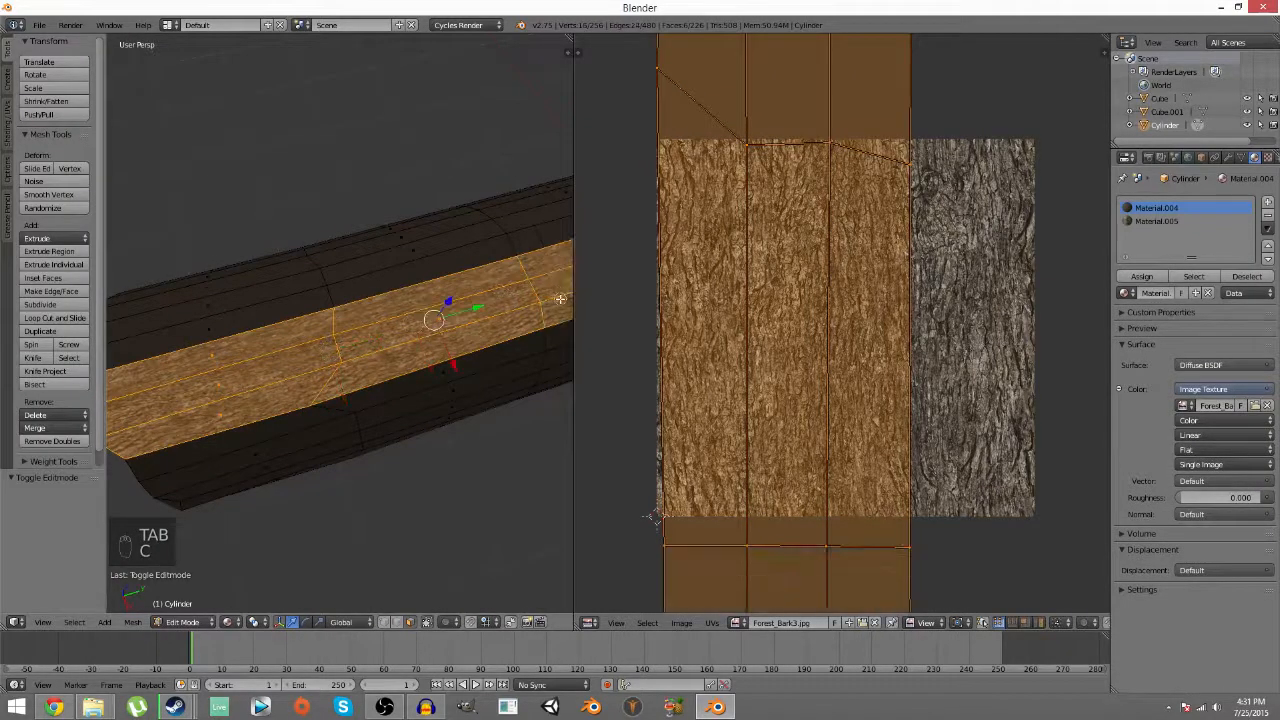
scroll(465, 353, "down", 3)
key("s")
key("x")
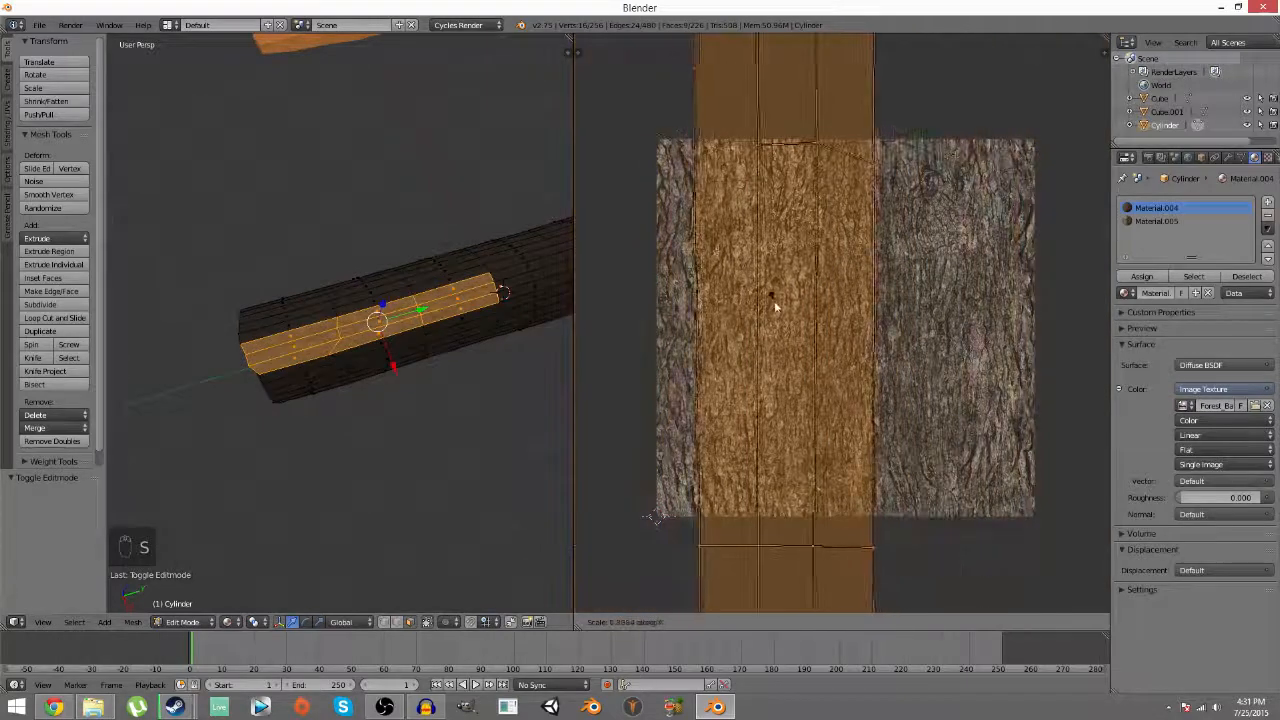
left_click(773, 328)
- Leave Edit Mode and examine the scale of the bark grain on the narrowed strip and along the log
scroll(340, 338, "up", 12)
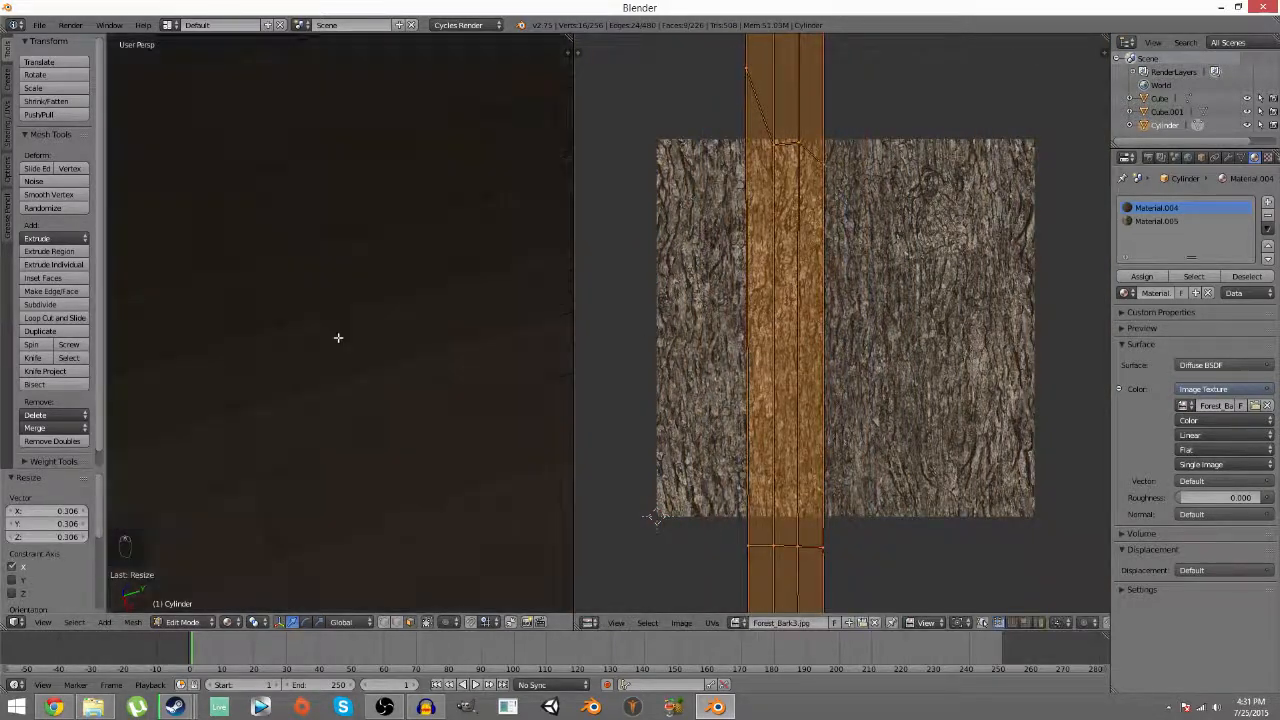
scroll(340, 338, "down", 2)
key("a")
key("Tab")
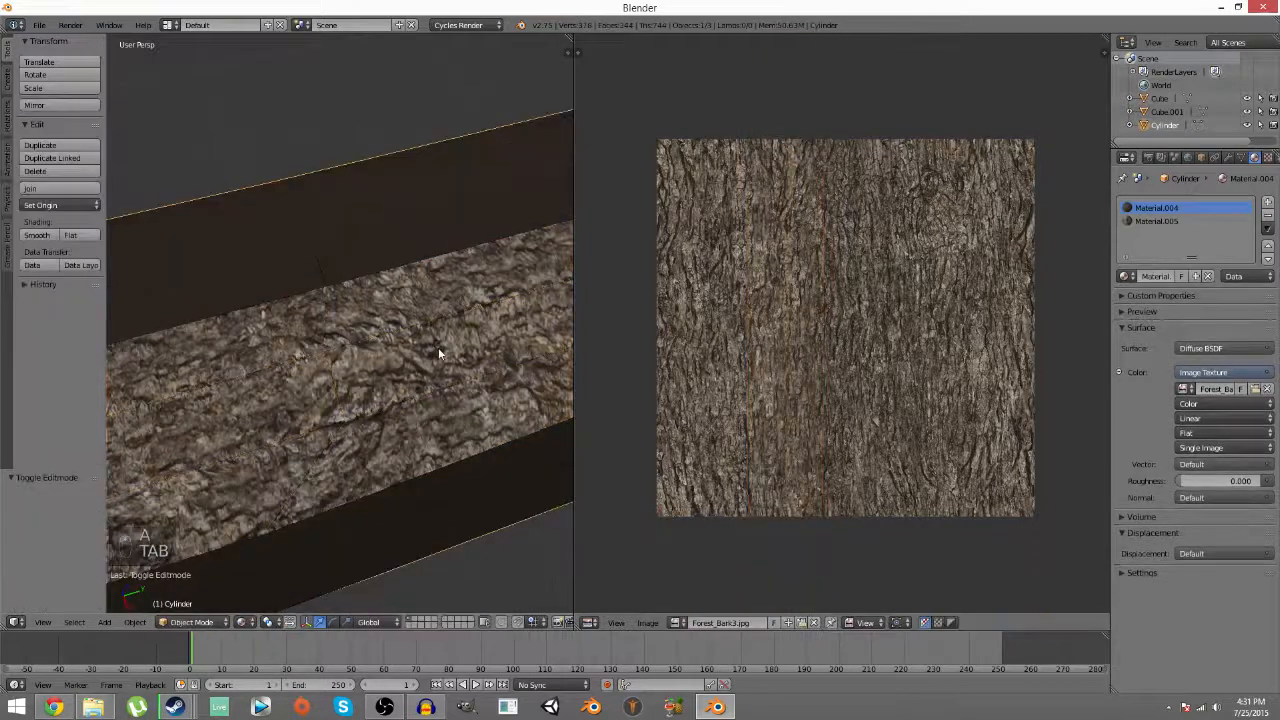
scroll(442, 346, "down", 3)
scroll(386, 343, "up", 2)
middle_click_drag(386, 350, 434, 347)
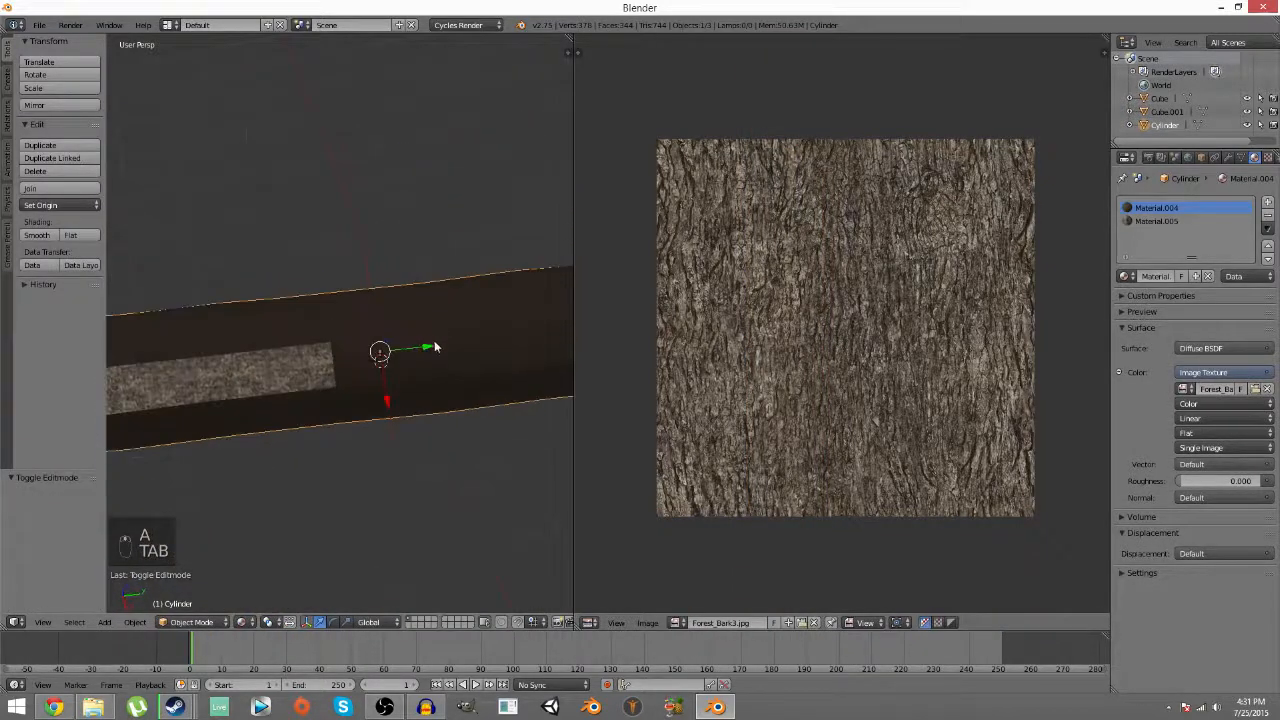
- Widen the 3D viewport and, in Edit Mode, circle-select the strip's bare continuation to the log's far end
left_click_drag(573, 108, 741, 108)
scroll(495, 357, "down", 2)
key("Tab")
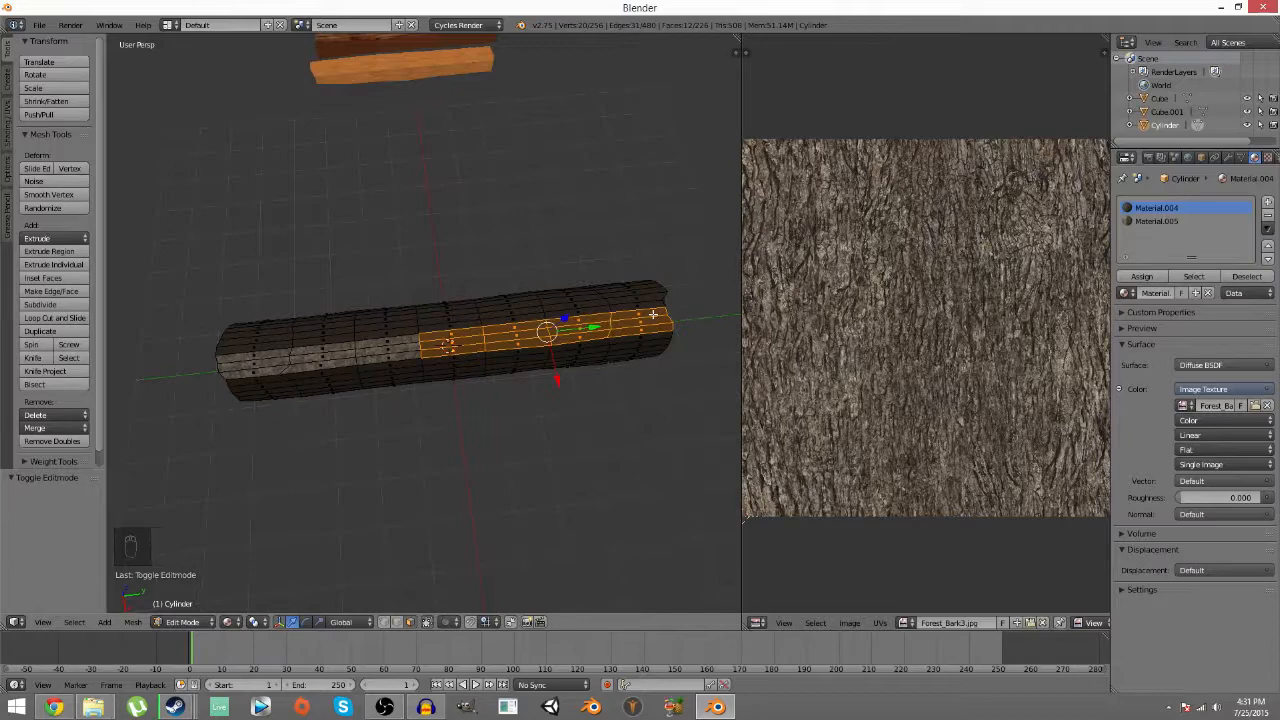
- Unwrap the selected continuation strip onto the bark image, narrow its UVs along X, and deselect it
key("u")
left_click(565, 390)
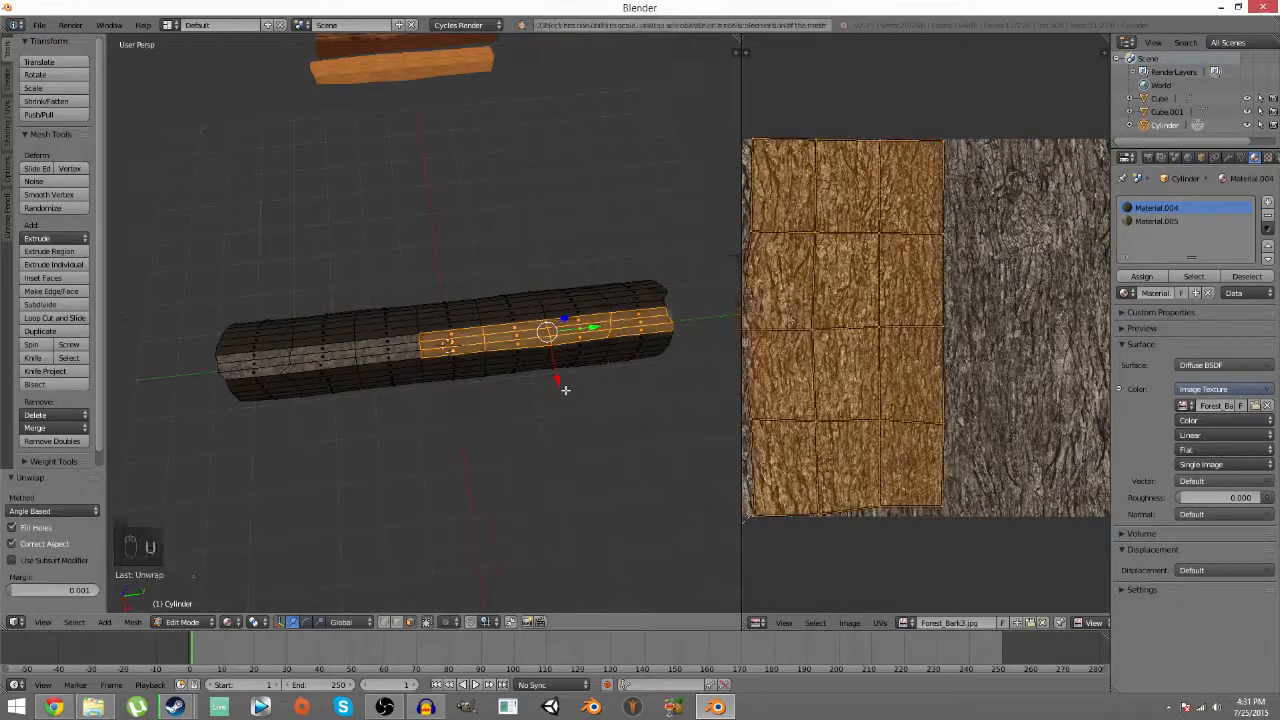
scroll(565, 390, "up", 4)
key("s")
key("x")
left_click(848, 315)
key("a")
- Circle-select the first textured strip near the log's end again and rescale its UVs
key("c")
left_click_drag(372, 388, 294, 423)
middle_click_drag(294, 423, 539, 383, "shift")
key("c")
left_click_drag(410, 362, 337, 358)
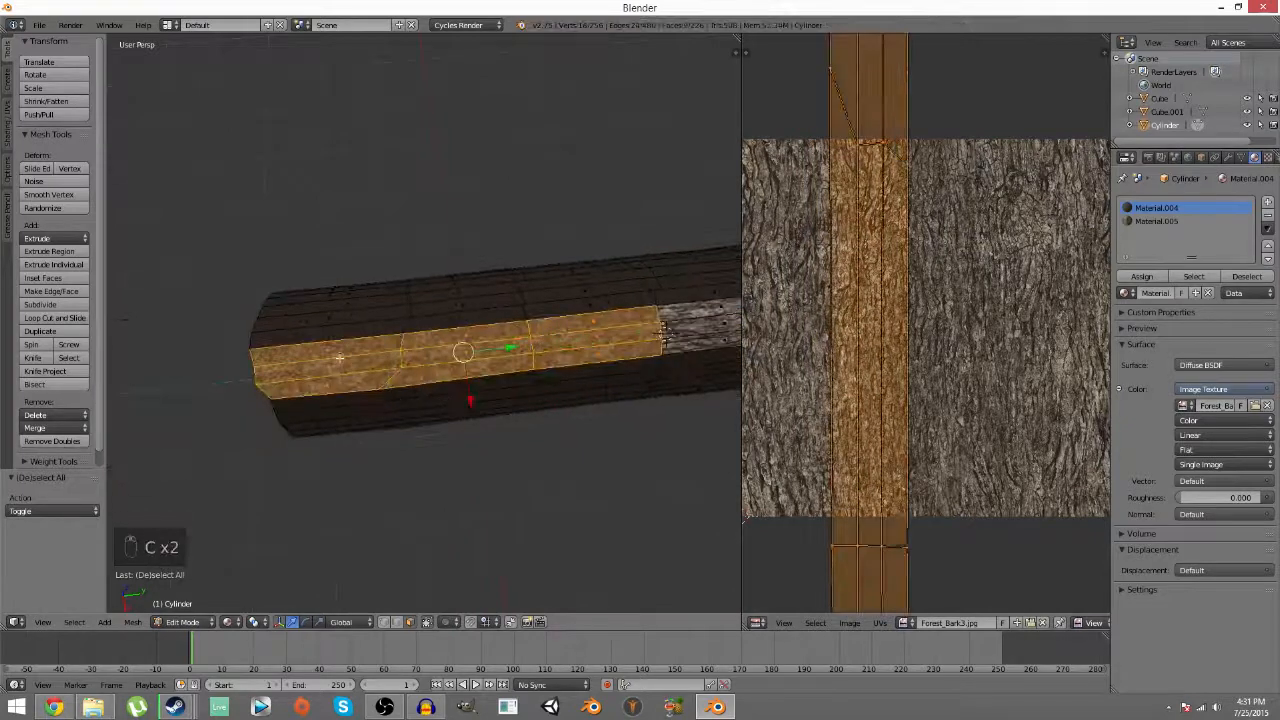
key("s")
left_click(900, 400)
- Return to Object Mode and undo the unwrapping of both bark strips
key("a")
scroll(480, 380, "down", 3)
key("Tab")
key("ctrl+z")
key("ctrl+z")
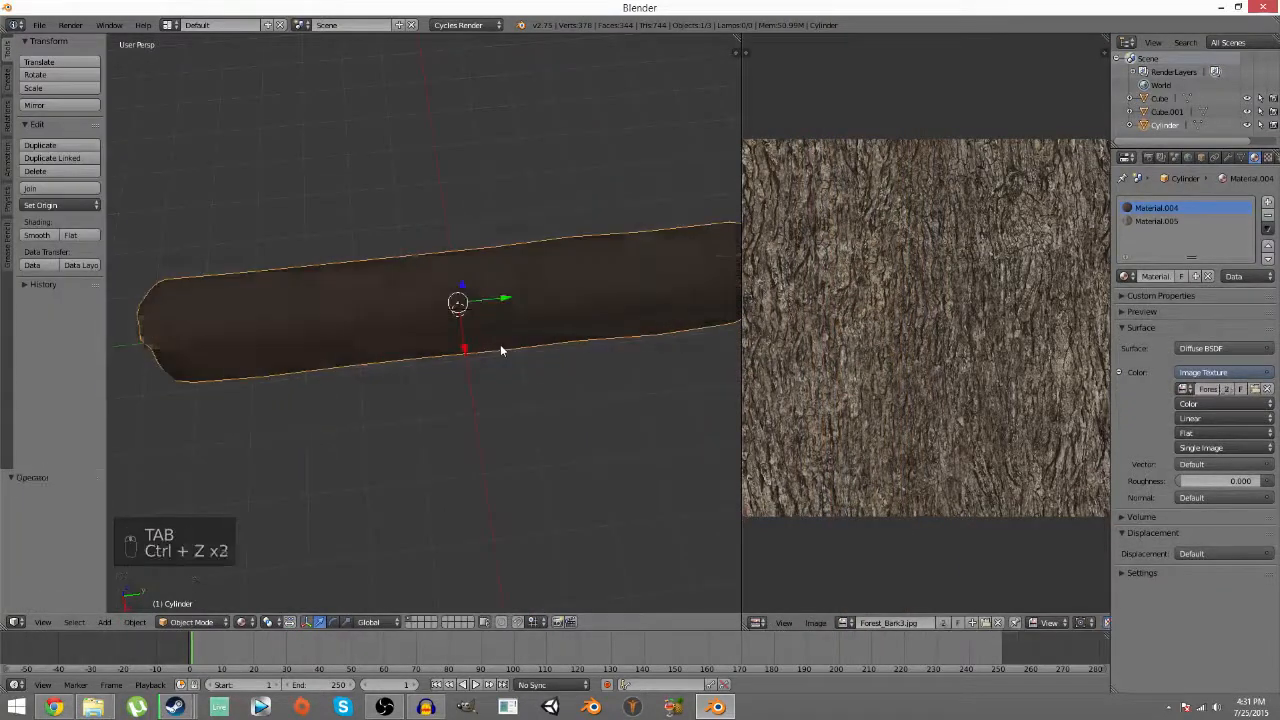
key("ctrl+z")
- In Edit Mode, circle-select a four-by-two block of side faces at the log's end, unwrap it, and narrow its UVs along X
key("Tab")
key("c")
key("c")
left_click_drag(213, 308, 284, 309)
key("u")
left_click(284, 309)
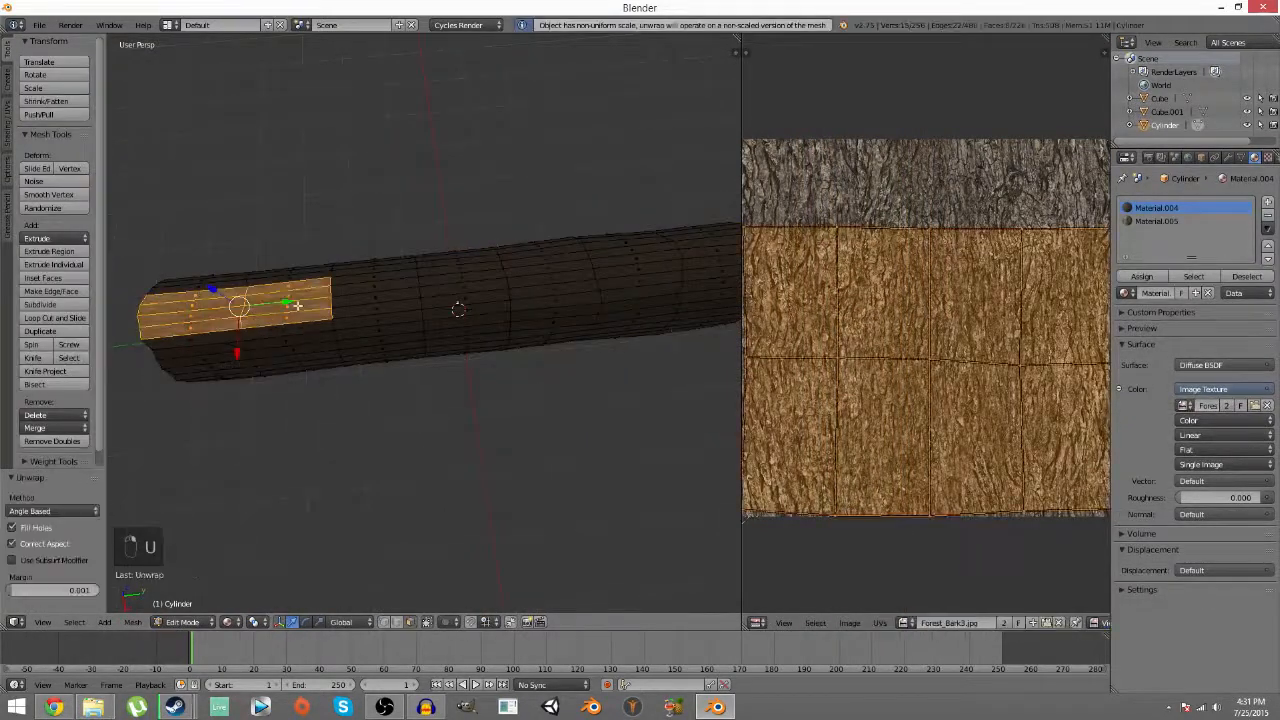
key("s")
key("x")
left_click(960, 370)
- Circle-select the adjoining block of bare faces along the same side, unwrap it, and narrow its UVs along X
scroll(617, 390, "up", 2)
middle_click_drag(428, 317, 590, 396, "shift")
key("c")
key("a")
key("c")
left_click_drag(530, 400, 691, 400)
key("c")
key("u")
left_click(691, 443)
key("s")
key("x")
left_click(965, 353)
- Unwrap the following block of faces beyond the log's middle on the same side and scale its UVs down along X
middle_click_drag(722, 383, 202, 413, "shift")
key("a")
key("c")
left_click_drag(262, 404, 590, 368)
key("u")
left_click(470, 390)
key("s")
key("x")
left_click(936, 380)
key("a")
- Circle-select the last block of the strip at the log's far end, unwrap it, and narrow its UVs along X
key("c")
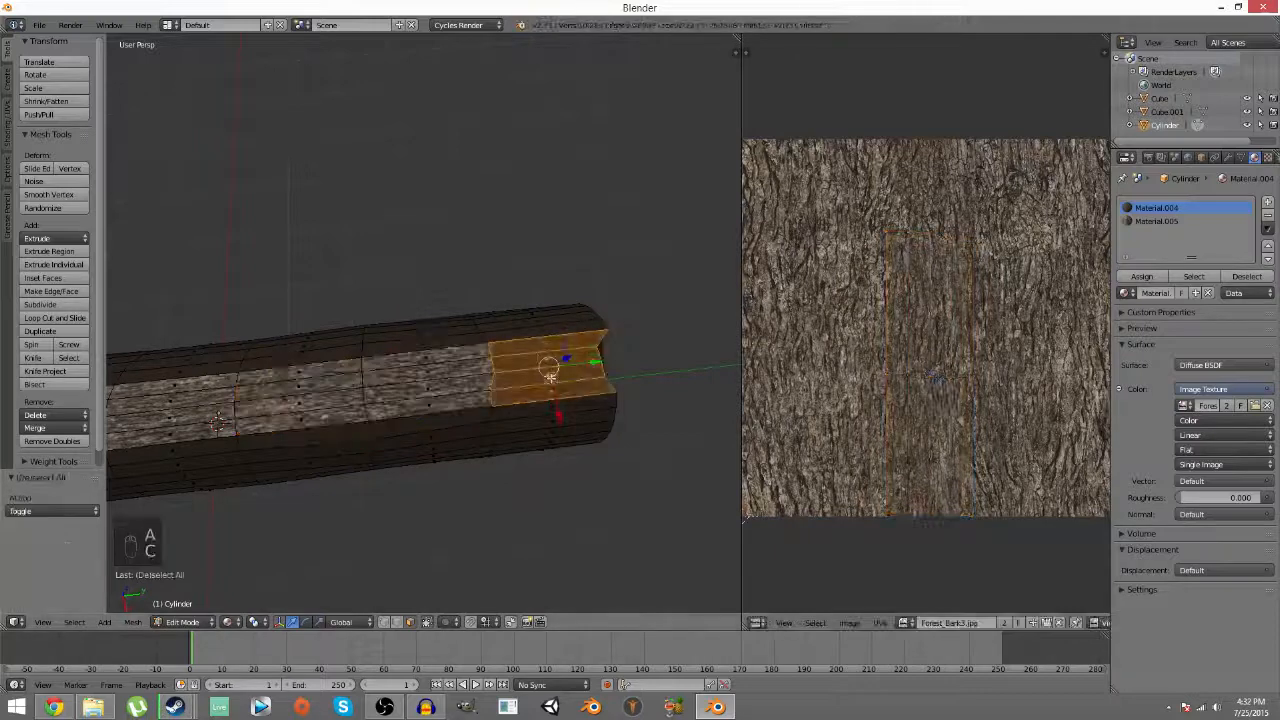
key("u")
left_click(592, 375)
key("s")
key("x")
left_click(942, 440)
key("a")
- Select a six-by-two block of bare faces at the log's end below the textured strip, unwrap it, and narrow its UVs along X
middle_click_drag(420, 390, 440, 330)
middle_click_drag(240, 330, 514, 306, "shift")
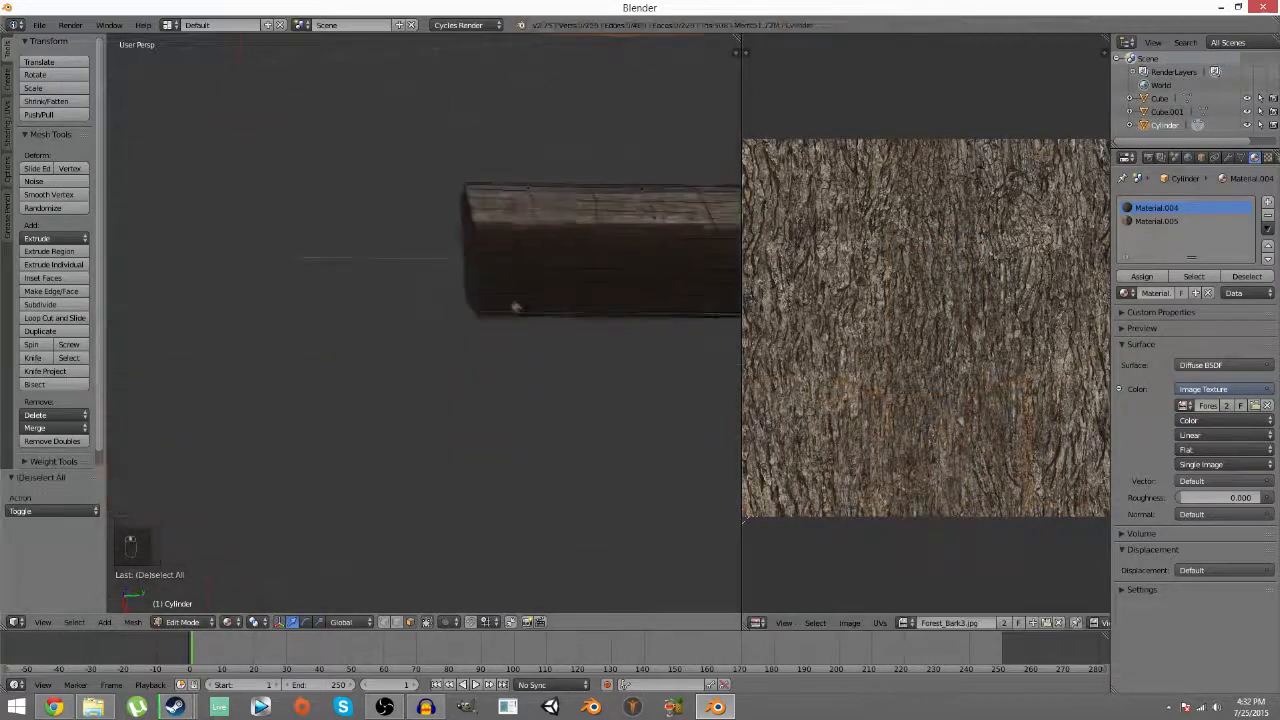
key("c")
mouse_move(505, 295)
left_mouse_down()
mouse_move(631, 243)
mouse_move(690, 298)
left_mouse_up()
scroll(712, 294, "down", 2)
middle_click_drag(715, 293, 590, 338, "shift")
key("u")
left_click(594, 345)
key("s")
key("x")
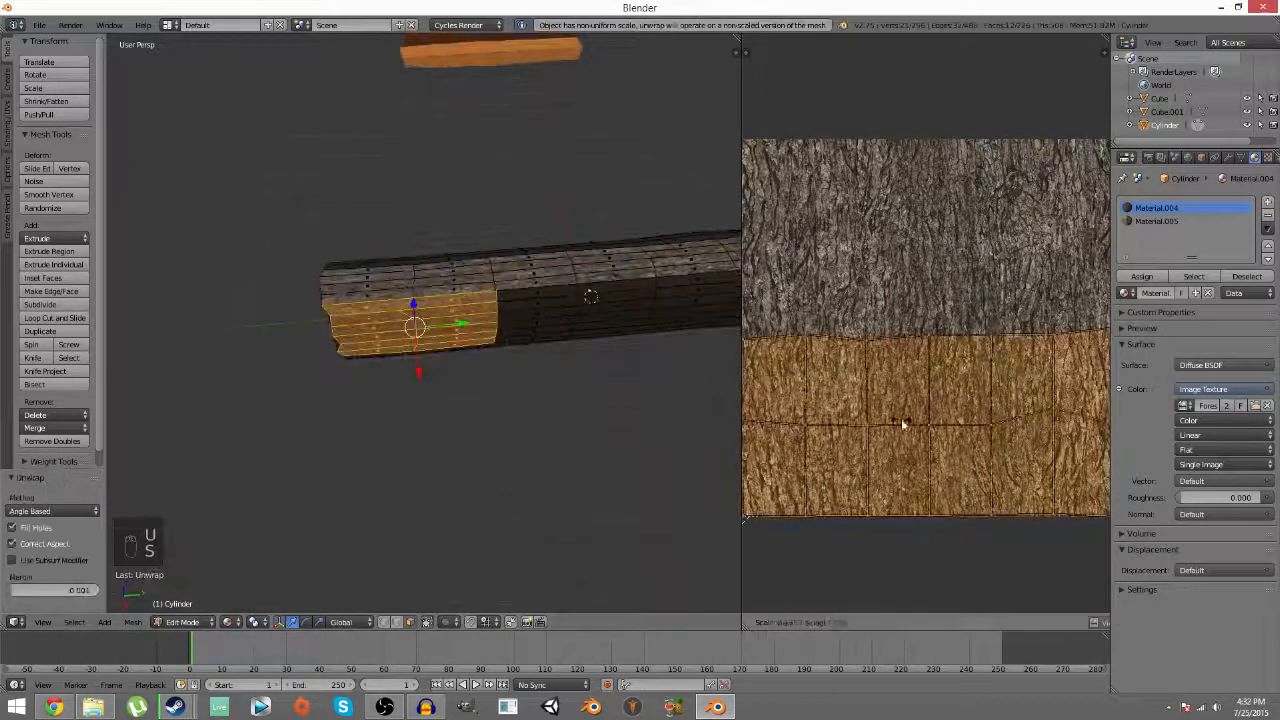
left_click(930, 423)
key("a")
- Unwrap the adjacent block of bare faces in the second strip and narrow its UVs along X
key("c")
left_click_drag(515, 320, 625, 300)
key("u")
left_click(518, 323)
key("s")
key("x")
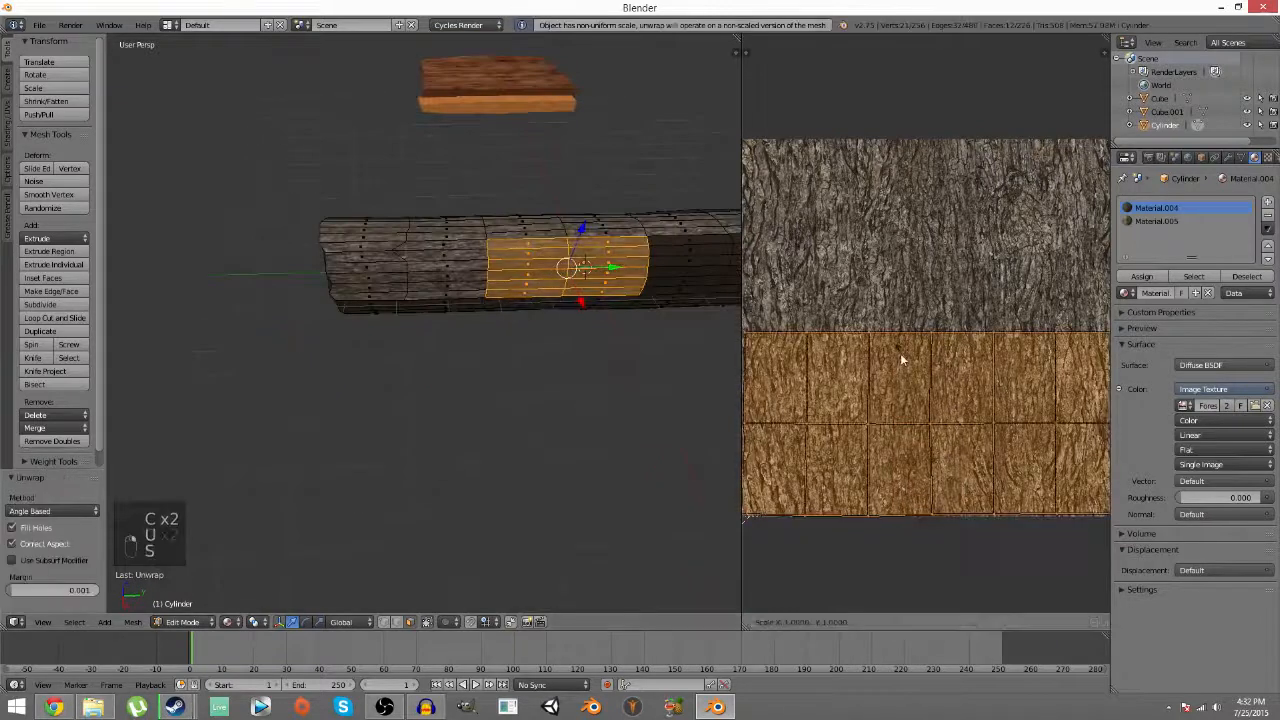
left_click(916, 395)
key("a")
- Circle-select the third block of the second strip, unwrap it onto the bark image, and narrow its UVs along X
middle_click_drag(650, 290, 498, 318, "shift")
key("c")
left_click_drag(498, 310, 540, 300)
key("u")
left_click(582, 320)
key("s")
key("x")
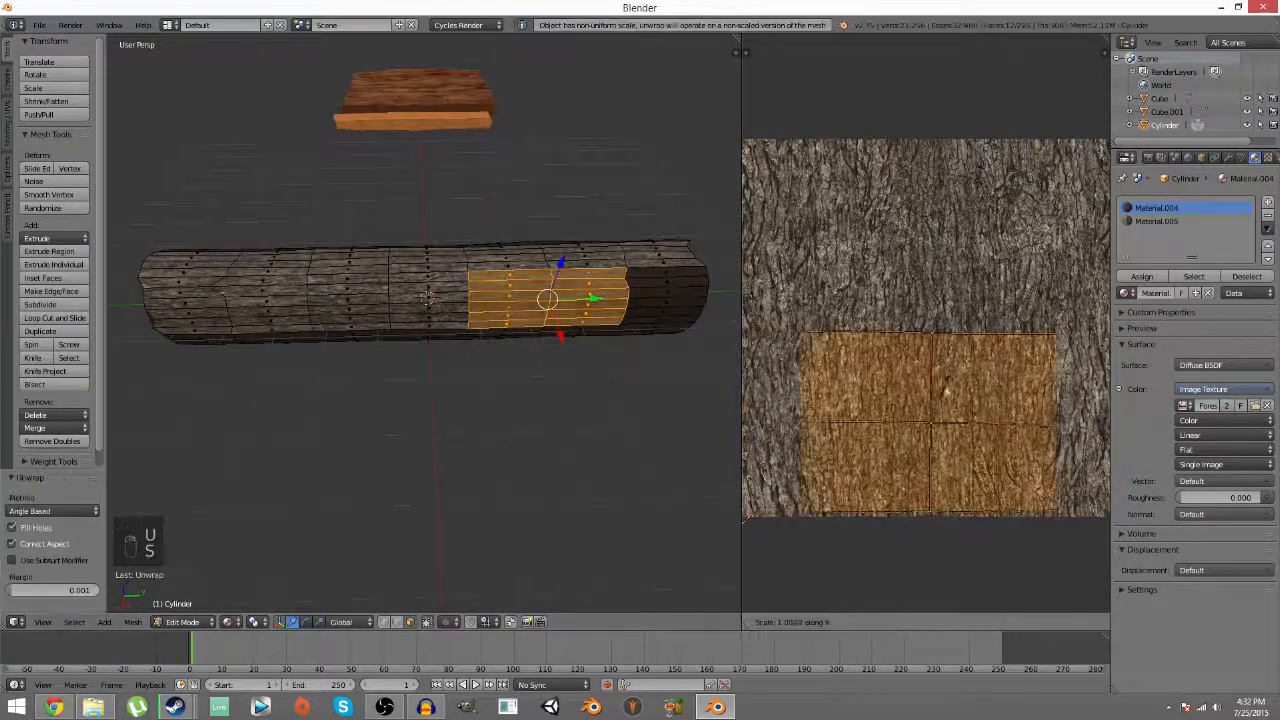
left_click(942, 398)
key("a")
- Unwrap the remaining block at the far end of the second strip and scale down its UVs
key("c")
left_click_drag(657, 281, 668, 314)
key("u")
left_click(676, 337)
left_click(951, 407)
key("a")
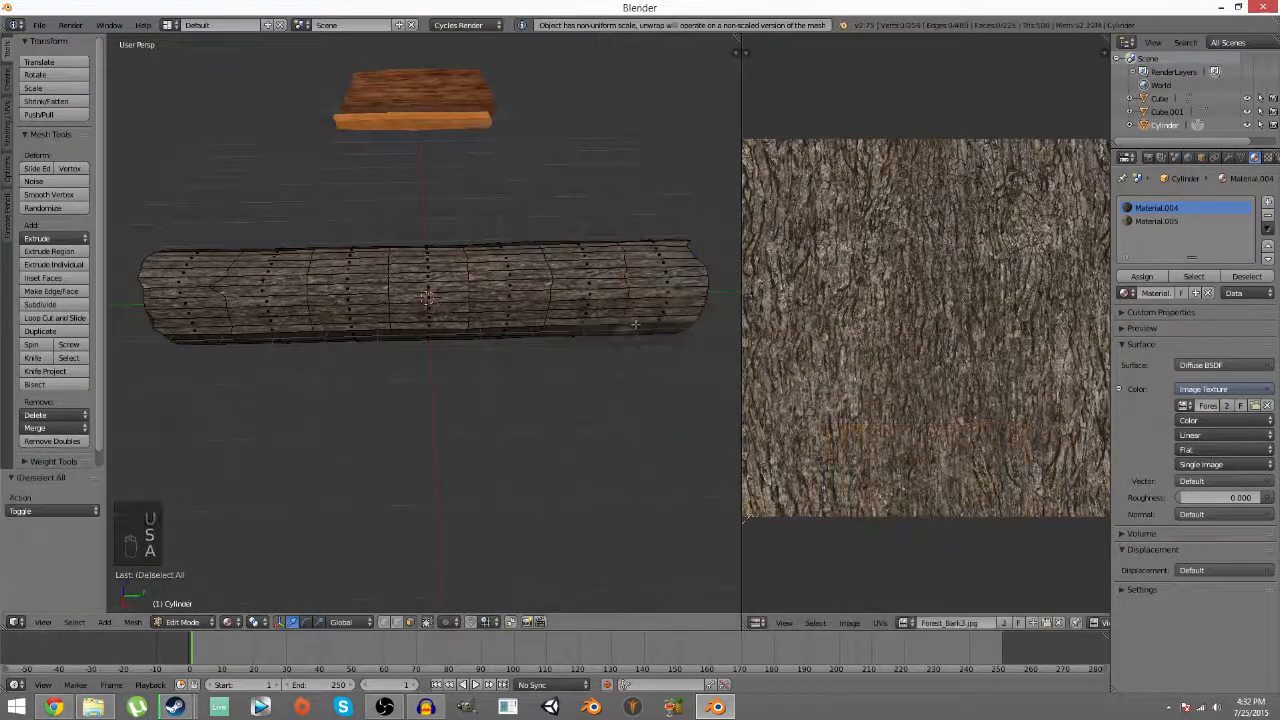
- On the next bare side of the log, select the block of faces at the end, unwrap it, and narrow its UVs along X
middle_click_drag(625, 320, 585, 364)
key("c")
left_click_drag(397, 330, 392, 394)
key("u")
left_click(494, 332)
key("s")
key("x")
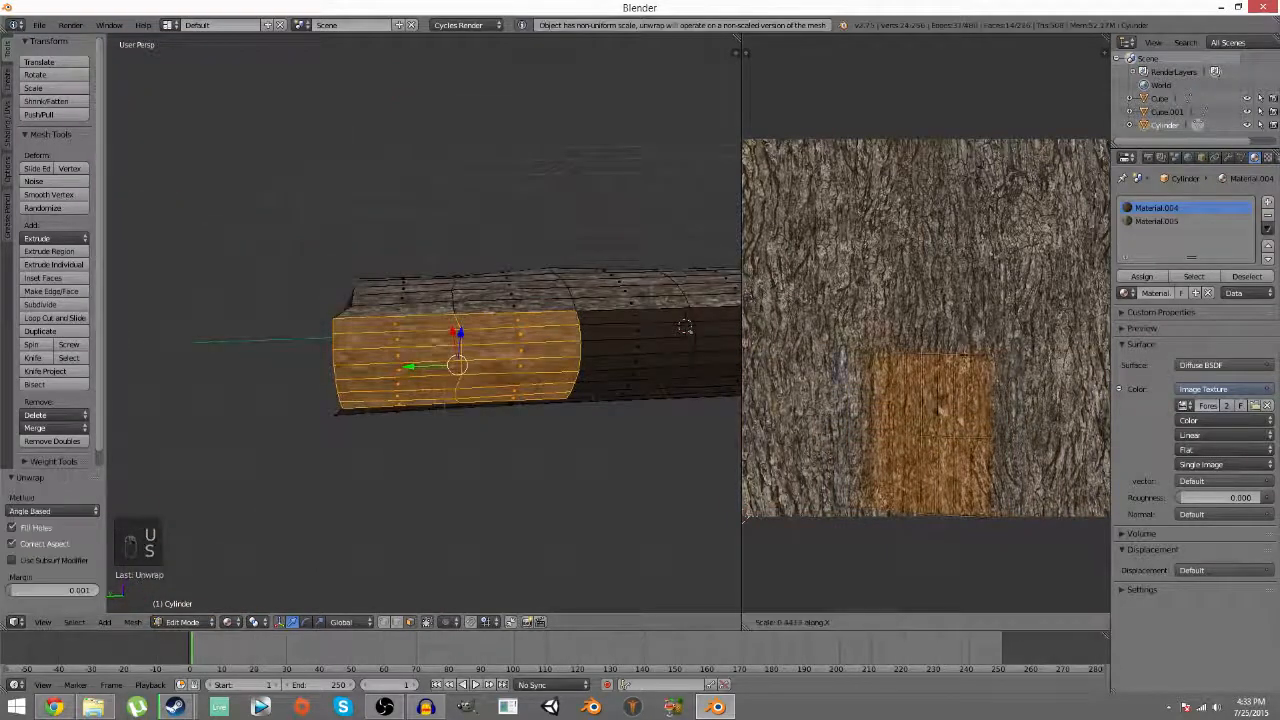
left_click(946, 402)
key("a")
- Circle-select the second block of faces along the third strip and unwrap it onto the bark image
key("c")
mouse_move(638, 324)
left_mouse_down()
mouse_move(626, 380)
mouse_move(728, 330)
left_mouse_up()
key("u")
key("a")
- Unwrap the third block of bare faces farther along the same strip and deselect it
middle_click_drag(660, 340, 375, 338, "shift")
key("c")
mouse_move(514, 318)
left_mouse_down()
mouse_move(526, 374)
mouse_move(631, 371)
mouse_move(622, 380)
left_mouse_up()
key("u")
left_click(622, 350)
key("a")
- Select the last block at the third strip's far end, unwrap it, and narrow its UVs along X
key("c")
left_click_drag(530, 312, 534, 367)
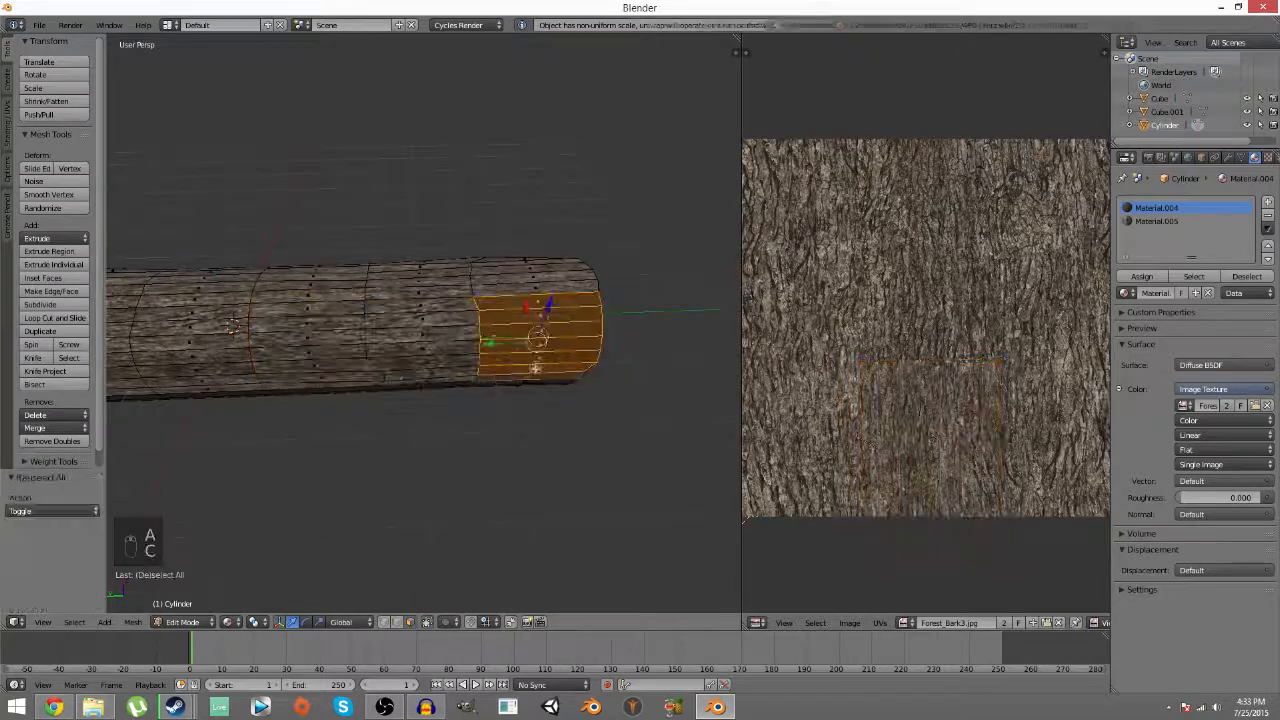
key("u")
left_click(530, 338)
key("s")
key("x")
left_click(945, 408)
key("a")
- Circle-select the end block of faces on the log's remaining bare strip, unwrap it, and narrow its UVs along X
key("a")
middle_click_drag(620, 325, 460, 325)
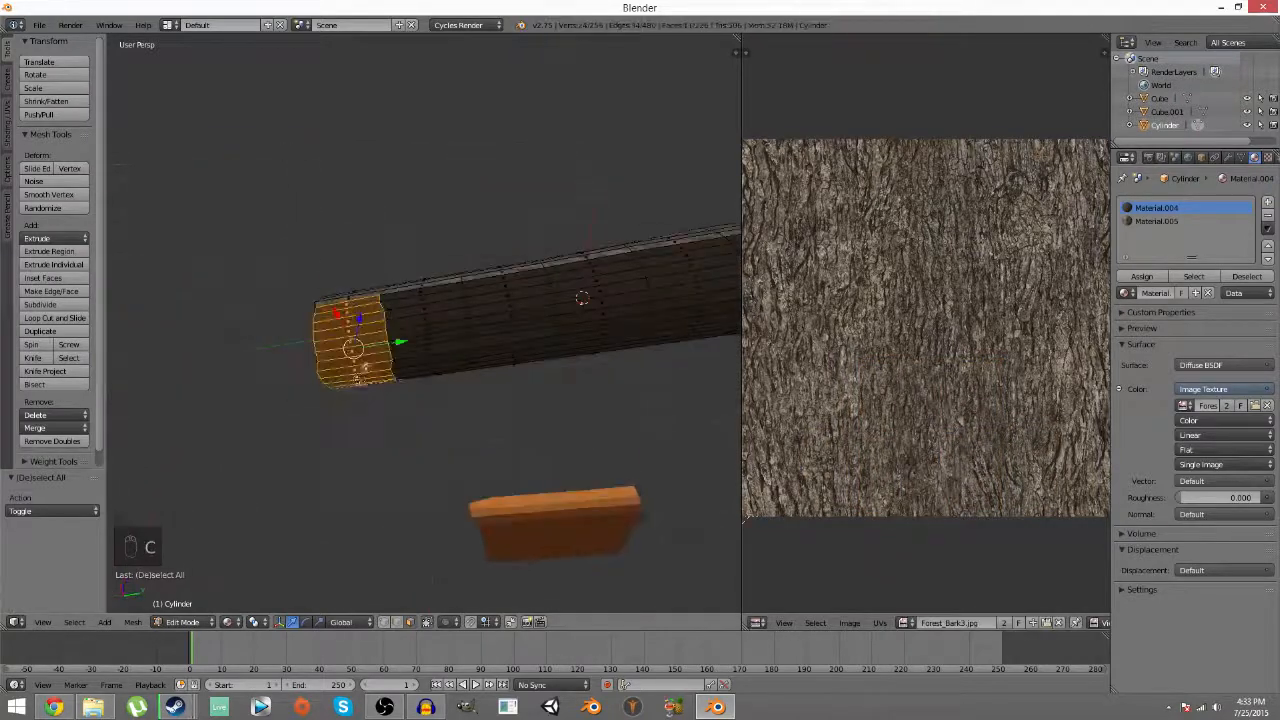
middle_click_drag(362, 374, 530, 300)
key("c")
left_click_drag(528, 250, 463, 345)
middle_click_drag(463, 363, 340, 365)
key("c")
left_click_drag(430, 350, 430, 292)
key("u")
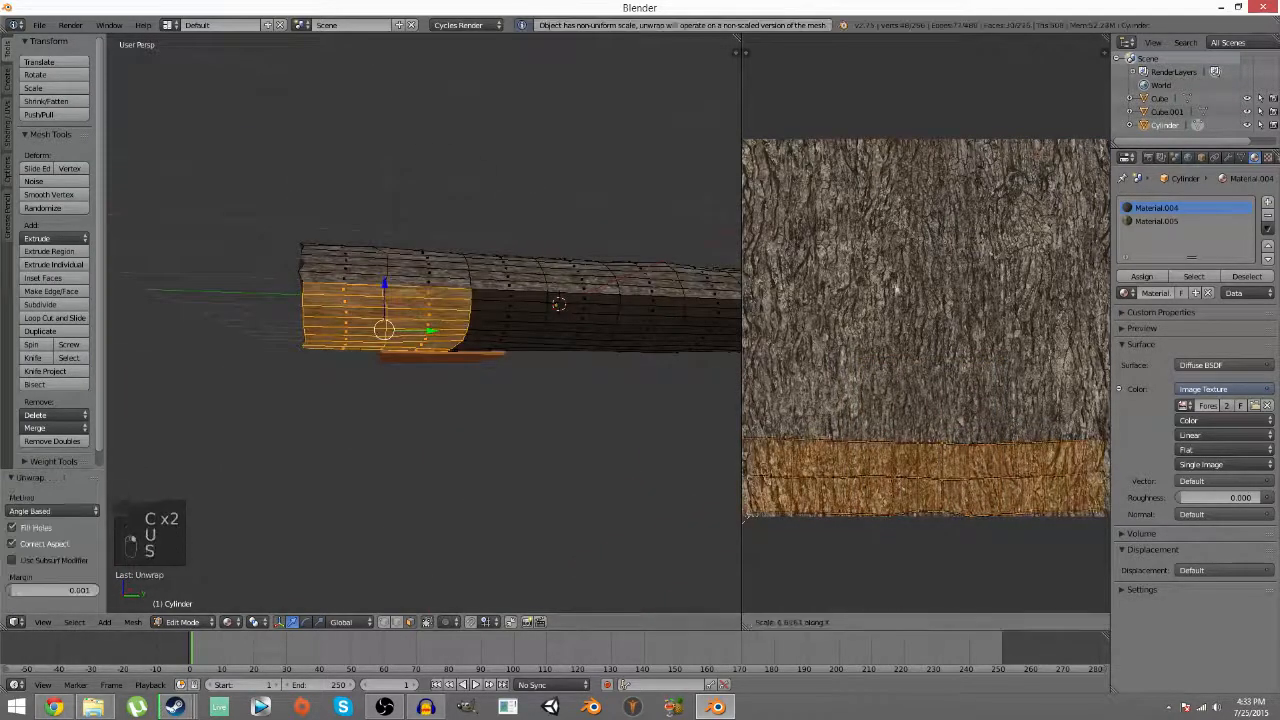
left_click(897, 290)
key("a")
- Select the second block of bare faces along this strip, unwrap it, and scale its UVs along X
middle_click_drag(590, 310, 510, 275)
key("c")
middle_click_drag(530, 320, 375, 300)
key("c")
key("u")
key("s")
key("x")
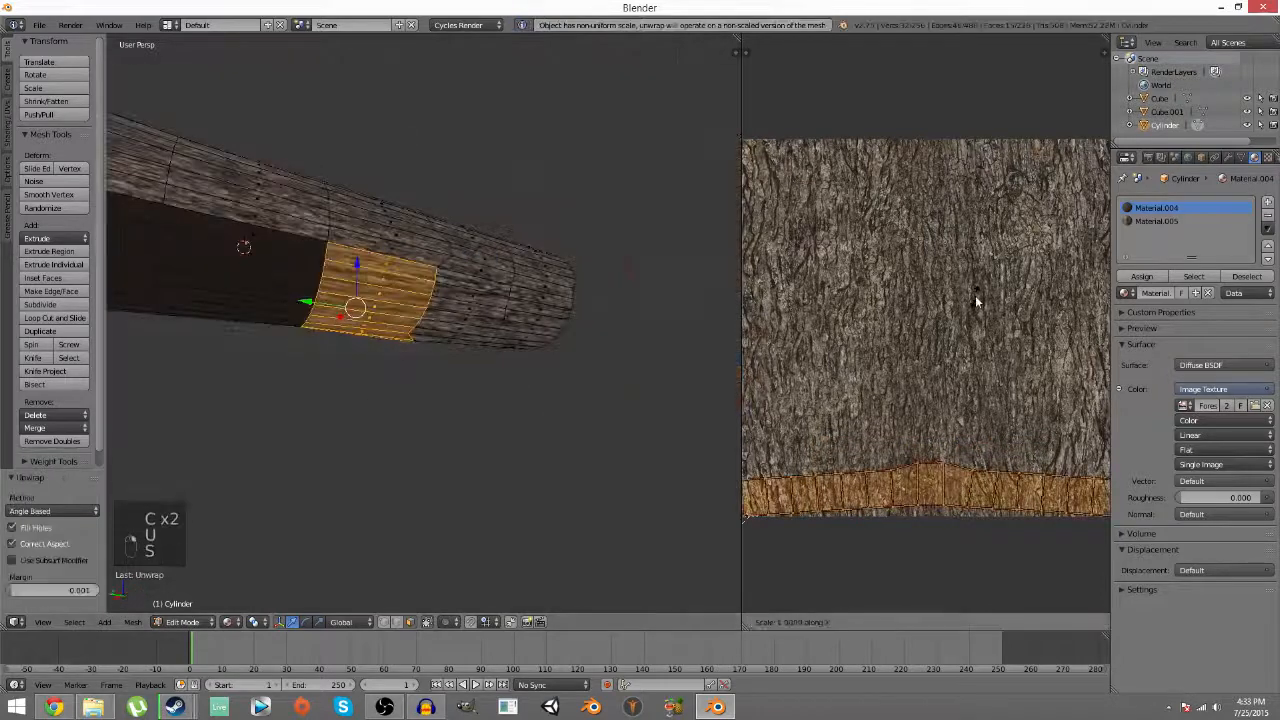
left_click(945, 325)
key("a")
- Circle-select the third block of the strip, unwrap it onto the bark image, and narrow its UVs along X
key("c")
left_click_drag(246, 245, 240, 300)
middle_click_drag(280, 310, 590, 335)
key("c")
left_click_drag(608, 335, 598, 285)
key("u")
key("s")
key("x")
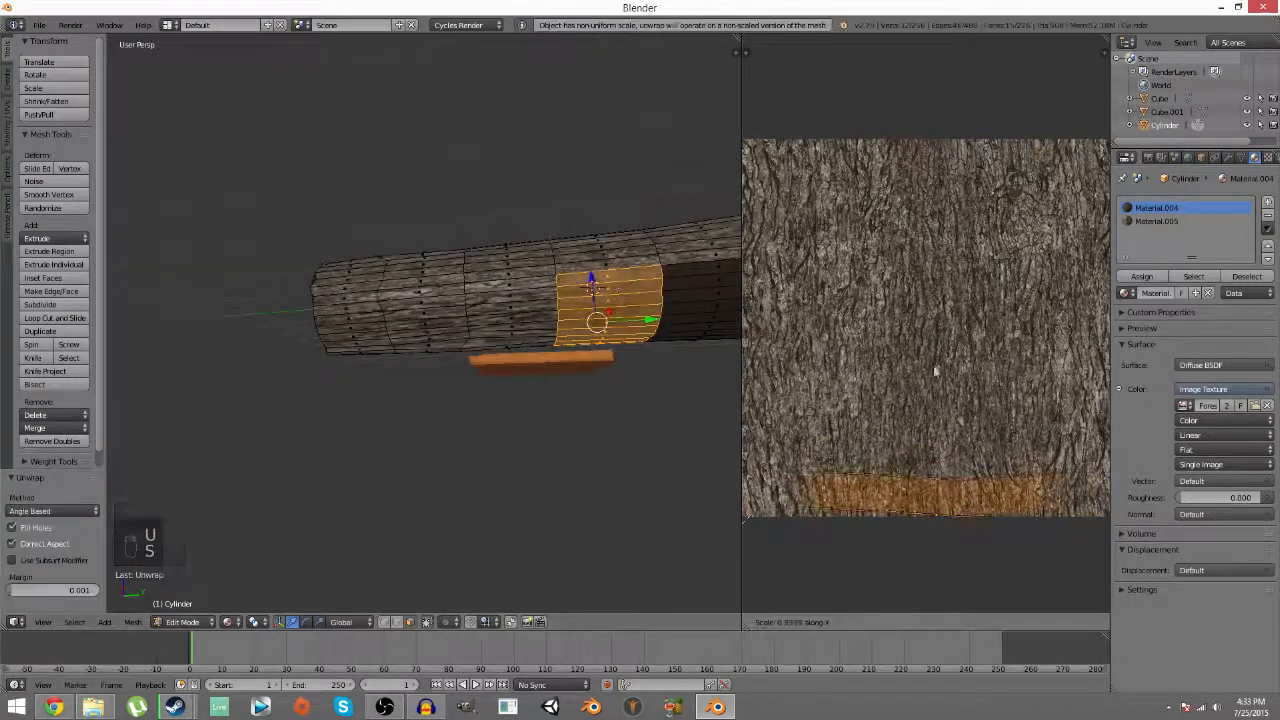
left_click(935, 371)
key("a")
- Circle-select the fourth block of bare faces, including its underside, unwrap it, scale its UVs, and deselect it
key("c")
middle_click_drag(560, 310, 350, 300)
key("c")
left_click_drag(540, 340, 545, 285)
middle_click_drag(480, 300, 540, 350)
key("c")
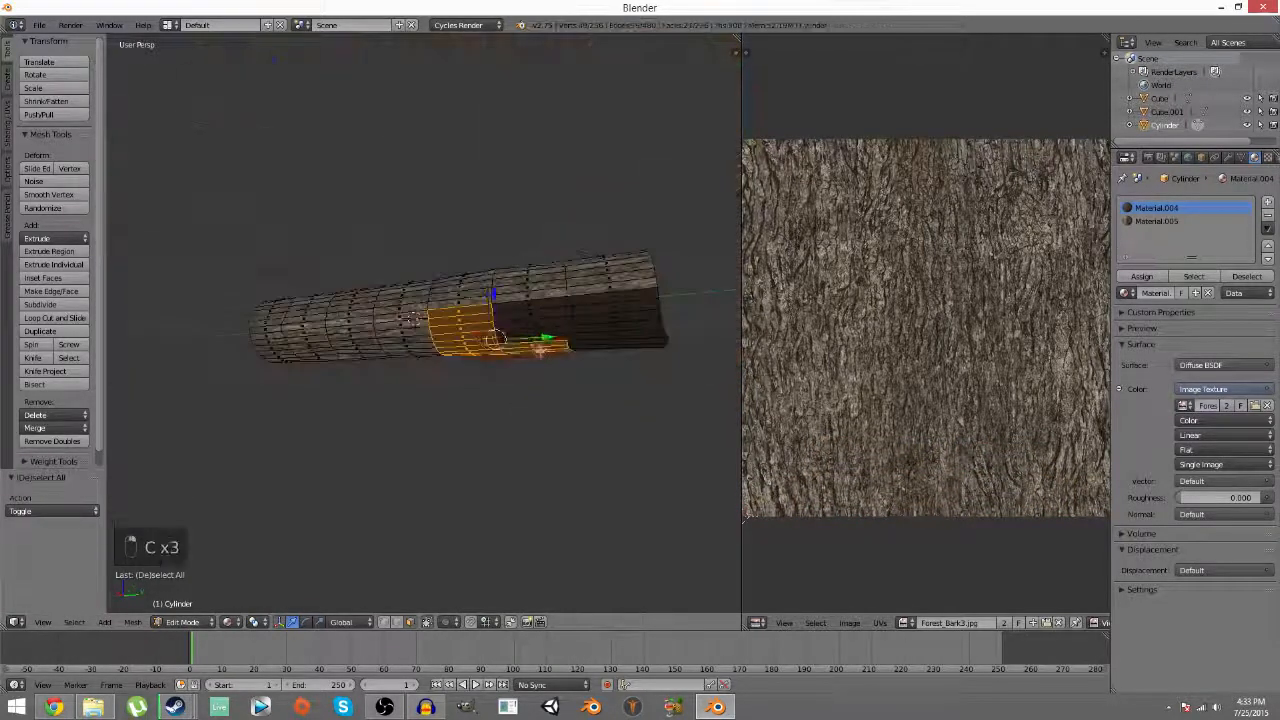
left_click_drag(540, 350, 540, 305)
middle_click_drag(540, 305, 600, 250)
key("c")
key("u")
key("s")
key("a")
- Select the final bare block at the strip's far end, unwrap it, narrow its UVs, and deselect everything
middle_click_drag(590, 320, 400, 280)
key("c")
left_click_drag(388, 235, 394, 371)
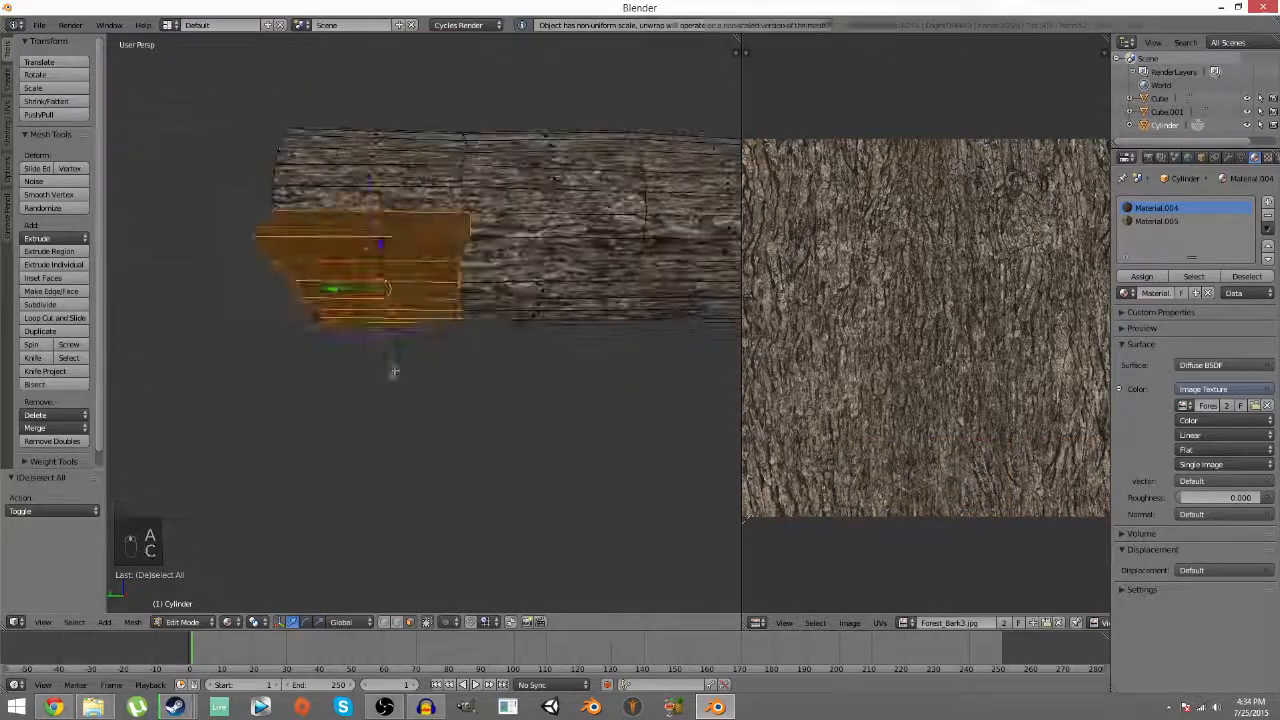
middle_click_drag(394, 371, 571, 331)
key("c")
left_click_drag(571, 331, 529, 257)
key("u")
left_click(529, 257)
key("s")
left_click(917, 391)
key("a")
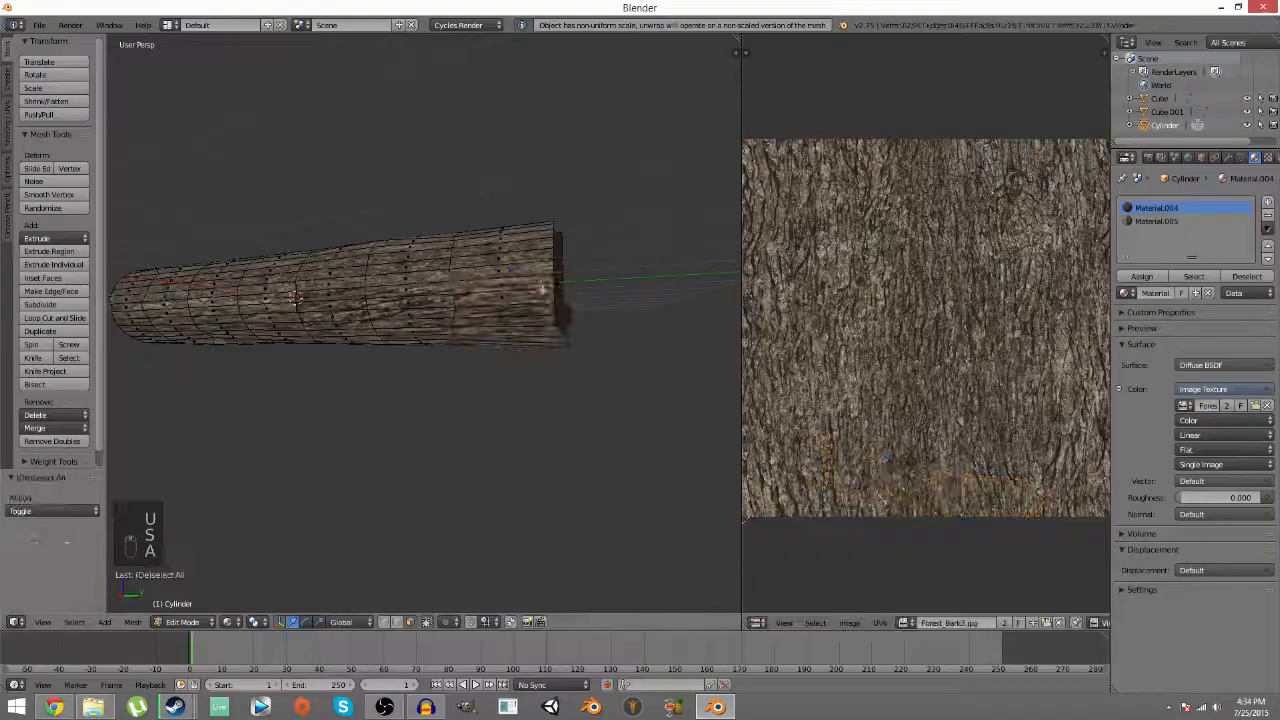
- Leave Edit Mode and examine the bark texture and its seams around the log and at the untextured end
middle_click_drag(295, 296, 371, 277)
scroll(373, 281, "down", 4)
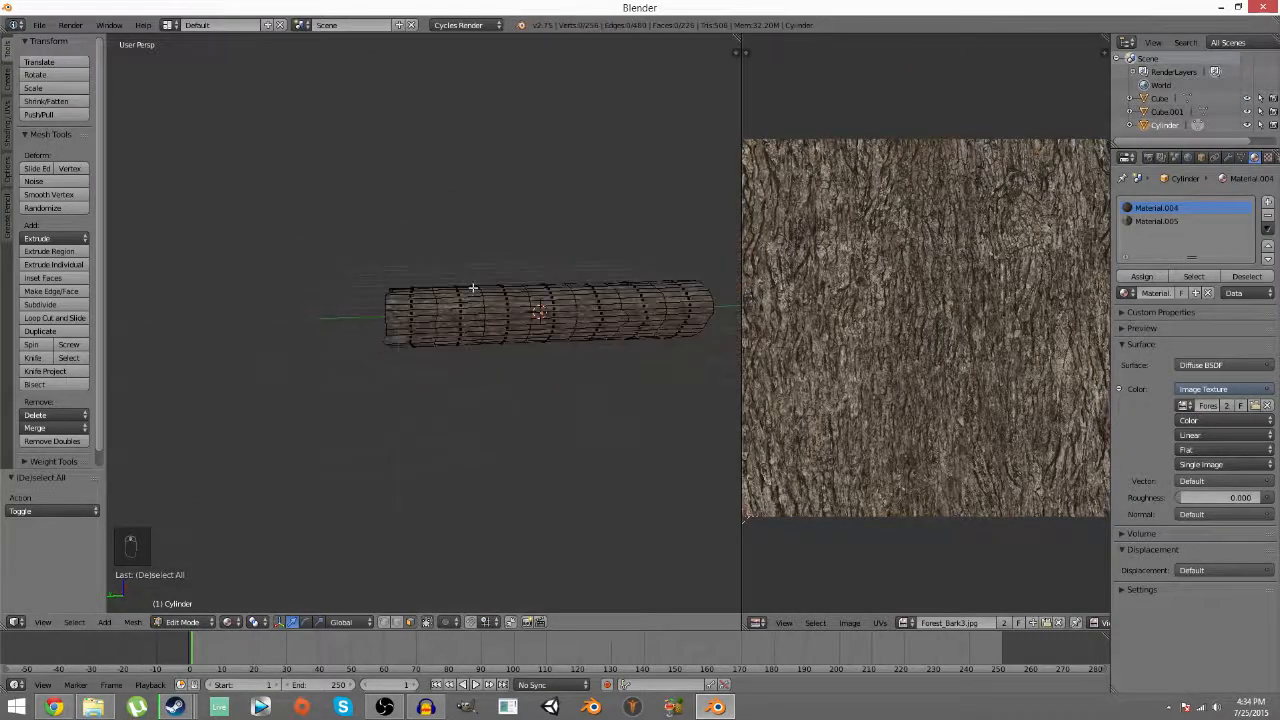
key("Tab")
scroll(520, 312, "up", 4)
key("a")
key("a")
middle_click_drag(546, 349, 453, 343)
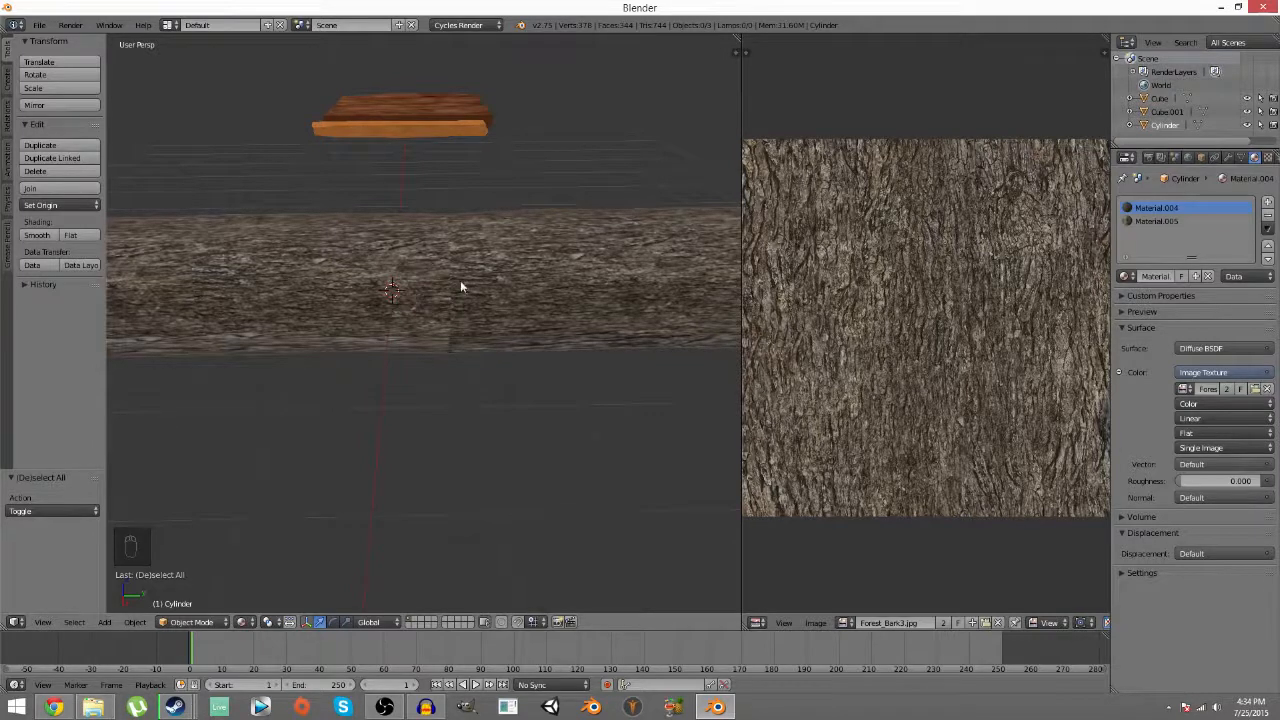
middle_click_drag(446, 300, 131, 386)
middle_click_drag(266, 391, 320, 374)
left_click(320, 372)
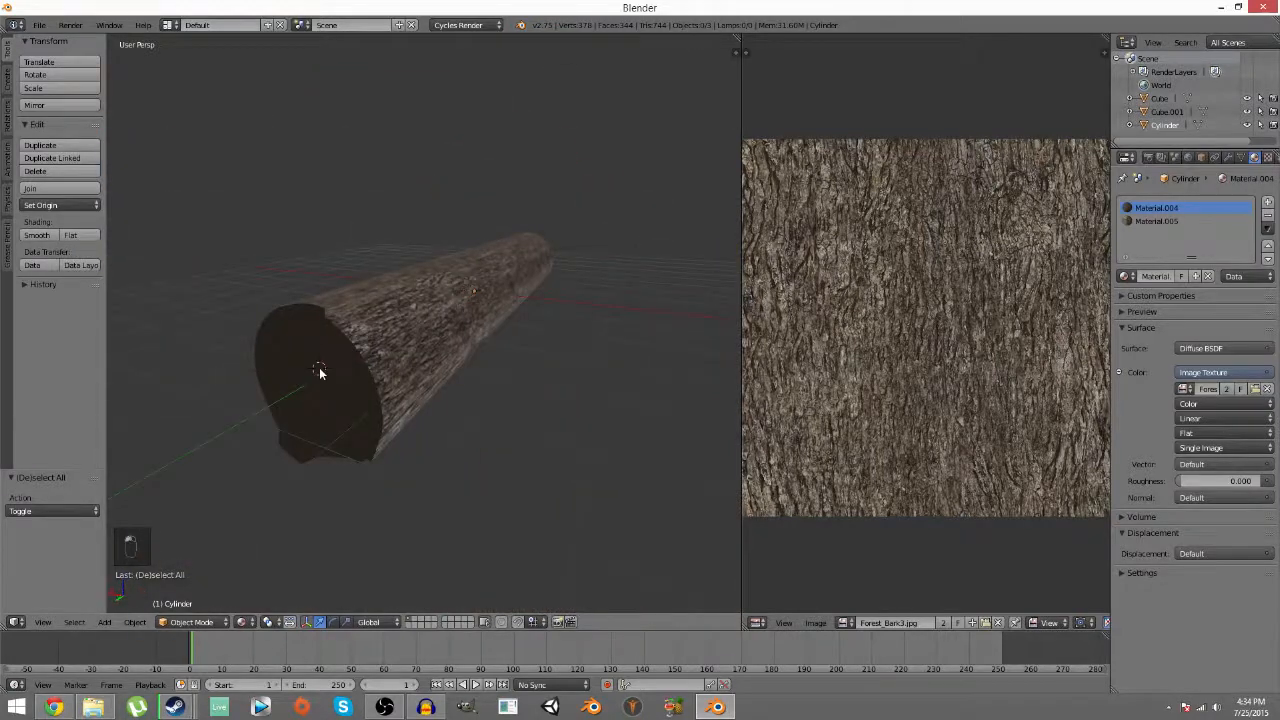
- In Edit Mode, select the faces at both ends of the log and assign Material.005 to them
right_click(320, 372)
key("Tab")
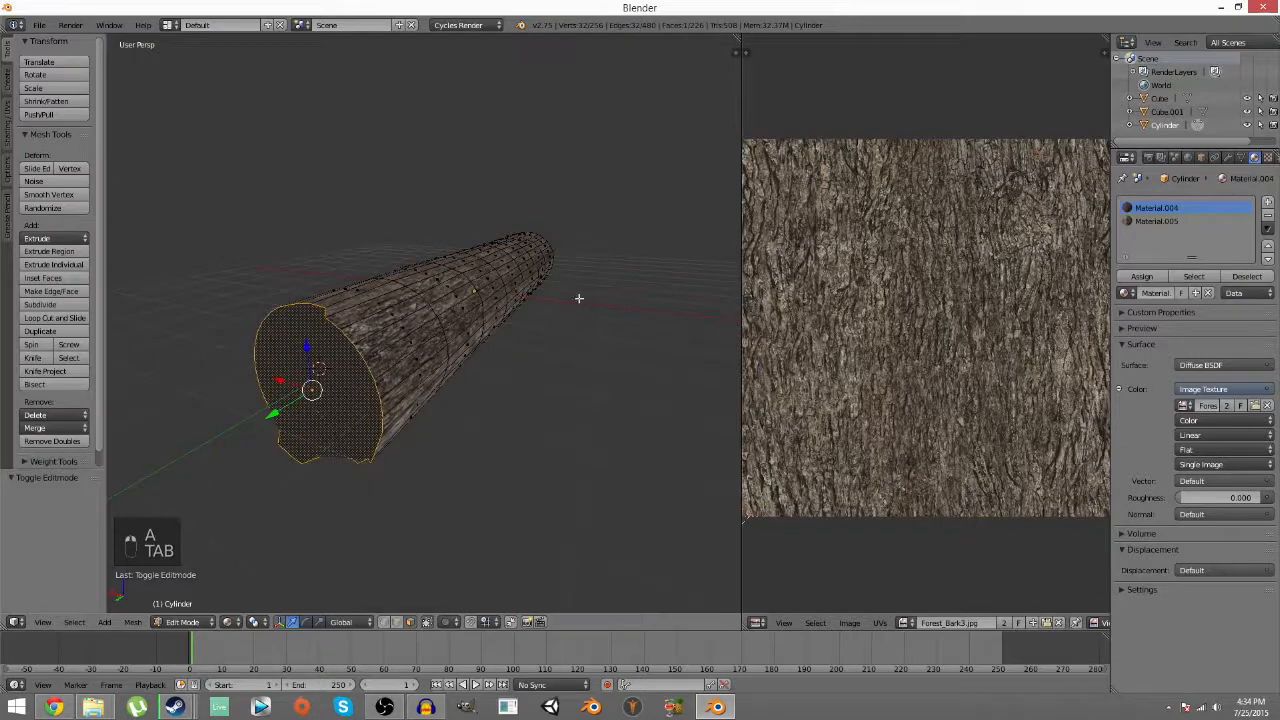
middle_click_drag(578, 298, 131, 323)
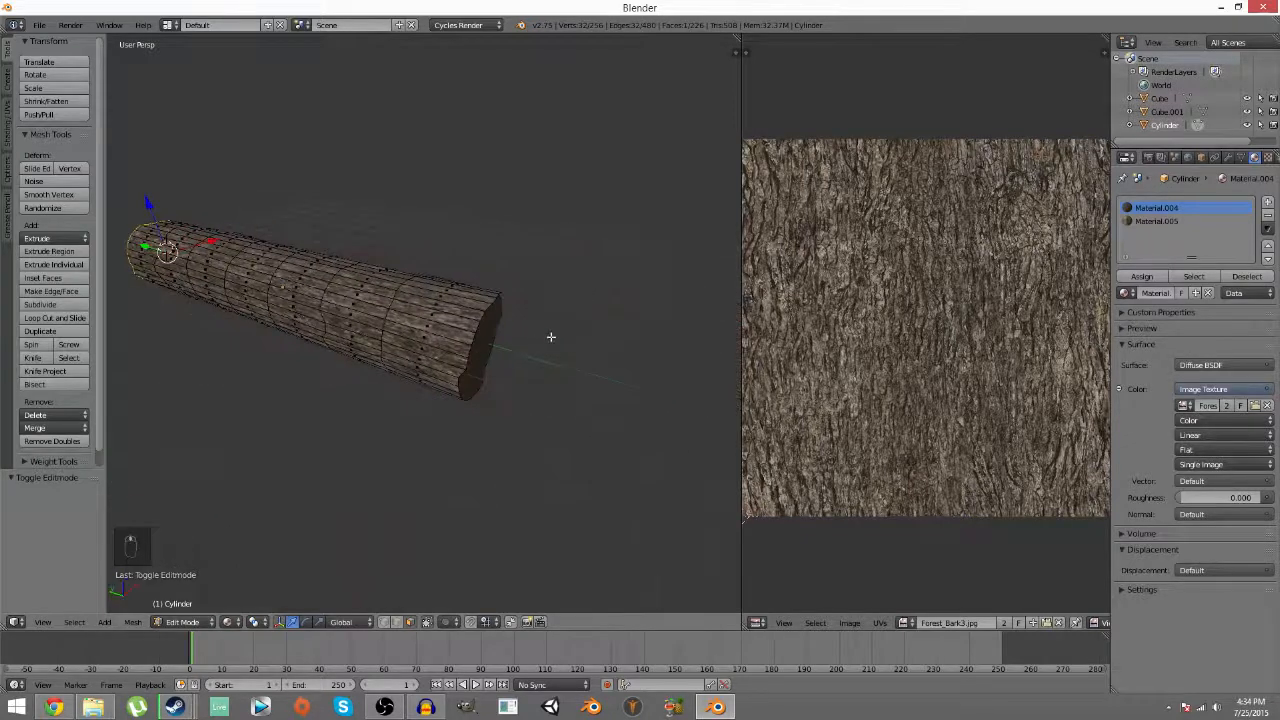
middle_click_drag(550, 337, 602, 338)
right_click(483, 366)
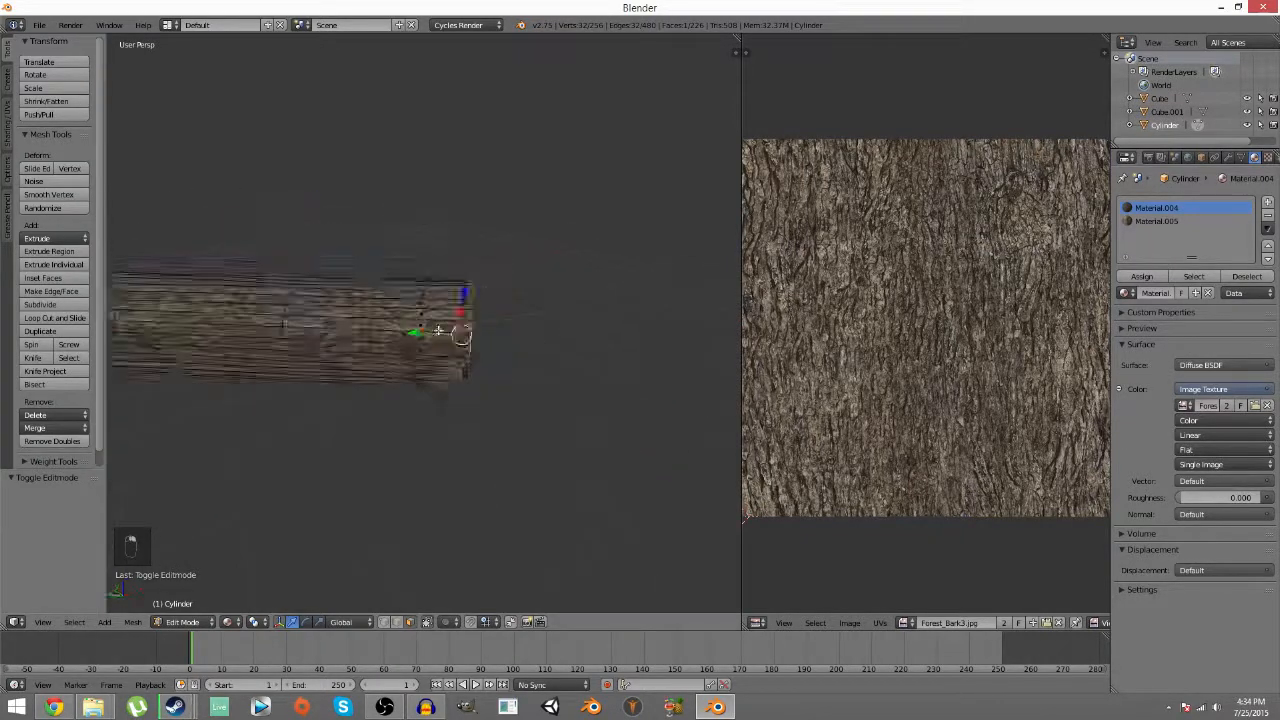
middle_click_drag(380, 345, 700, 325, "shift")
middle_click_drag(262, 345, 352, 346)
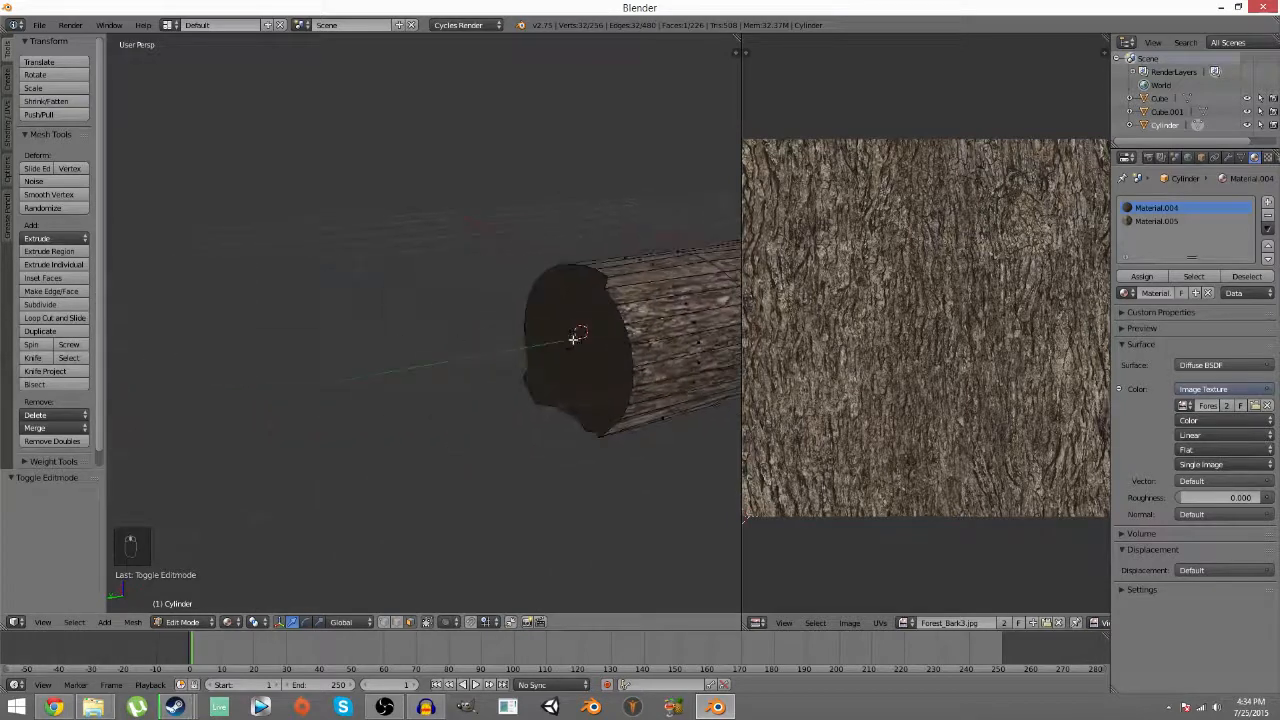
right_click(573, 342, "shift")
middle_click_drag(614, 269, 330, 226)
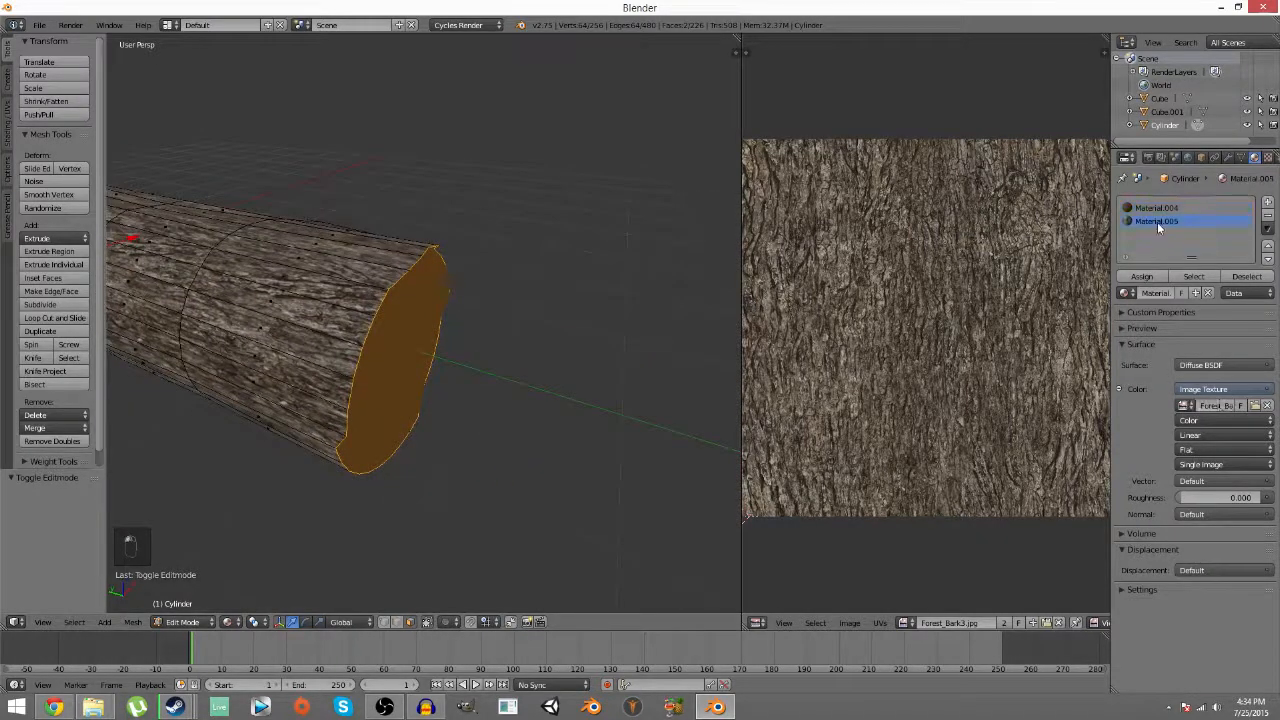
left_click(1142, 276)
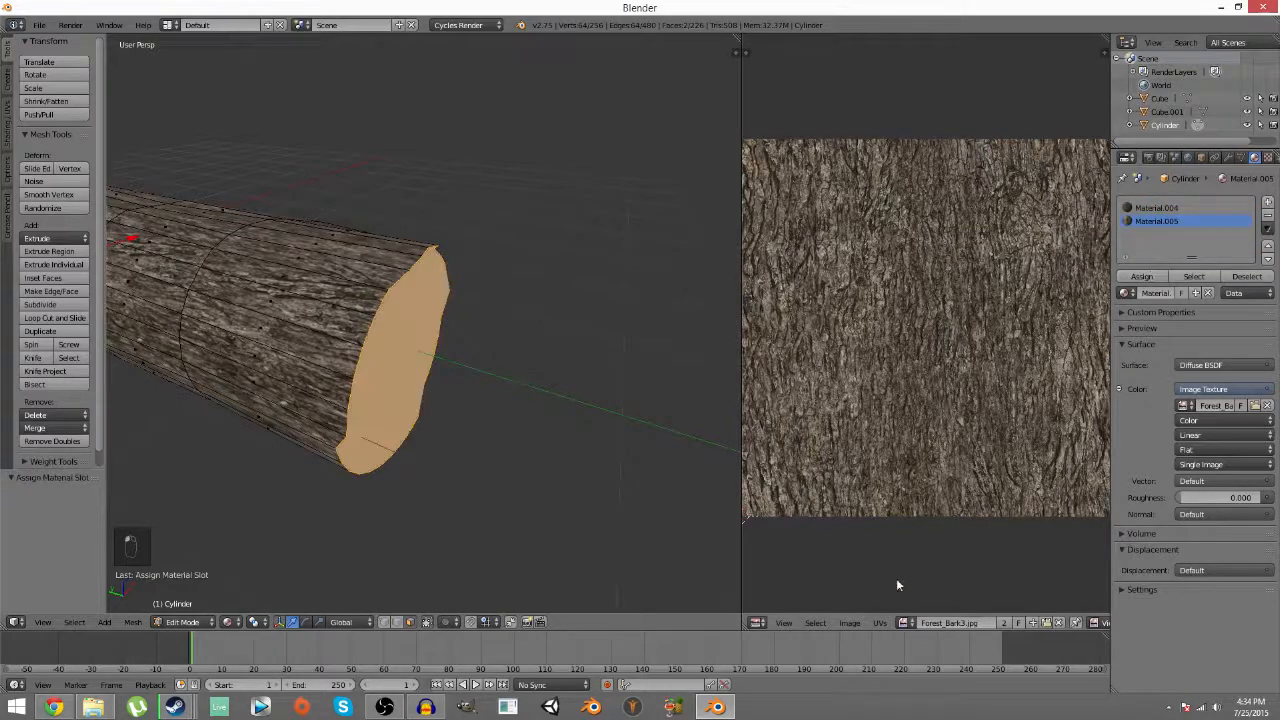
- Show Forest_BarkSide.jpg in the UV editor and unwrap the two end faces onto it
left_click(903, 623)
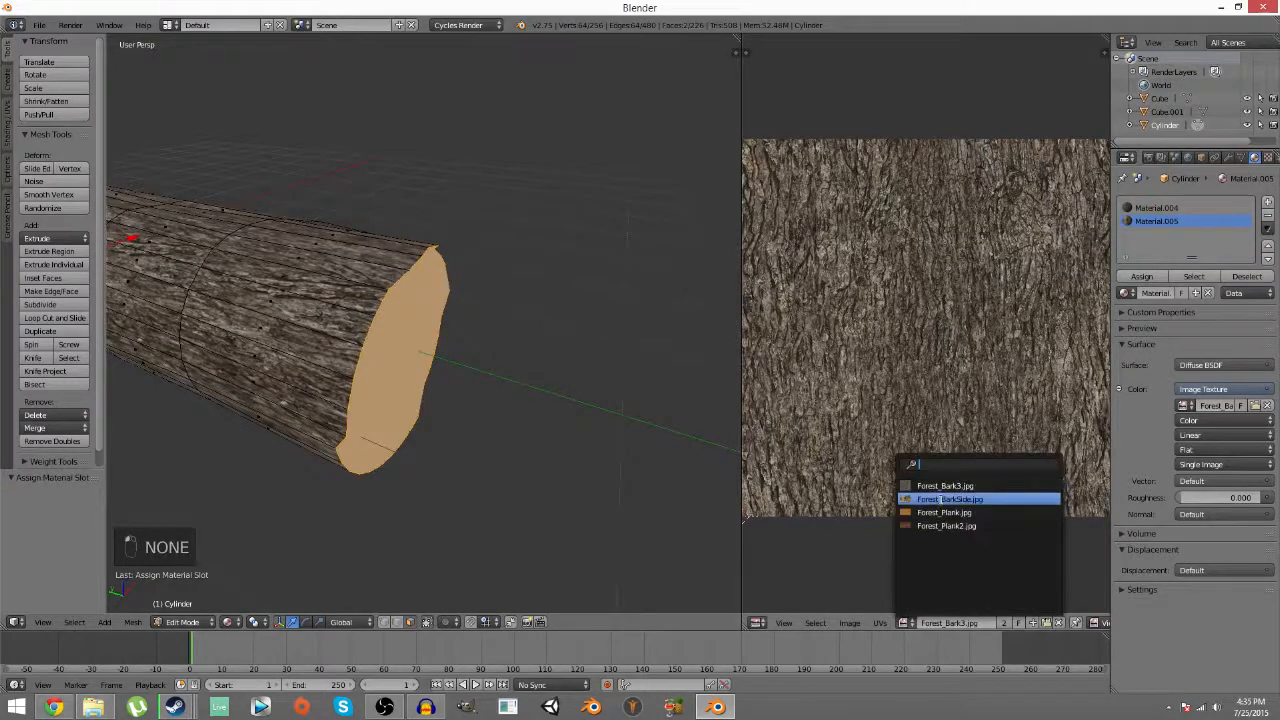
left_click(940, 500)
scroll(798, 363, "down", 4)
scroll(385, 342, "down", 2)
middle_click_drag(480, 326, 446, 314)
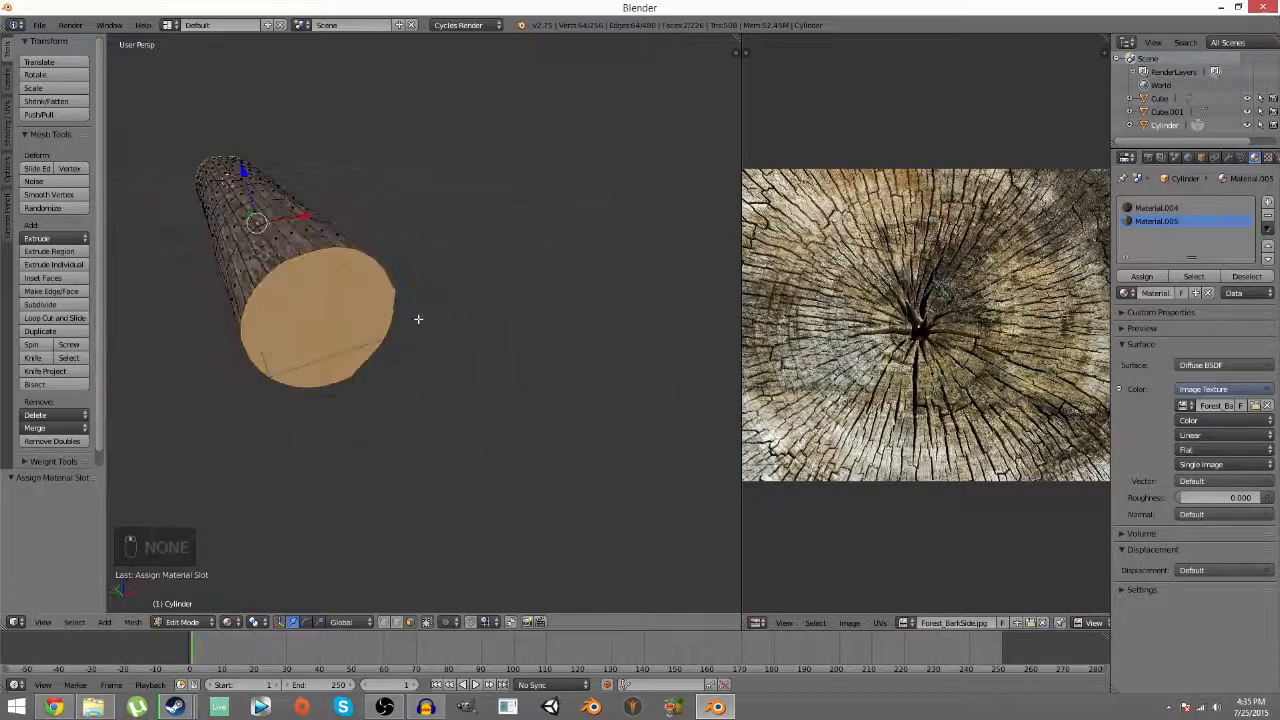
key("u")
left_click(440, 316)
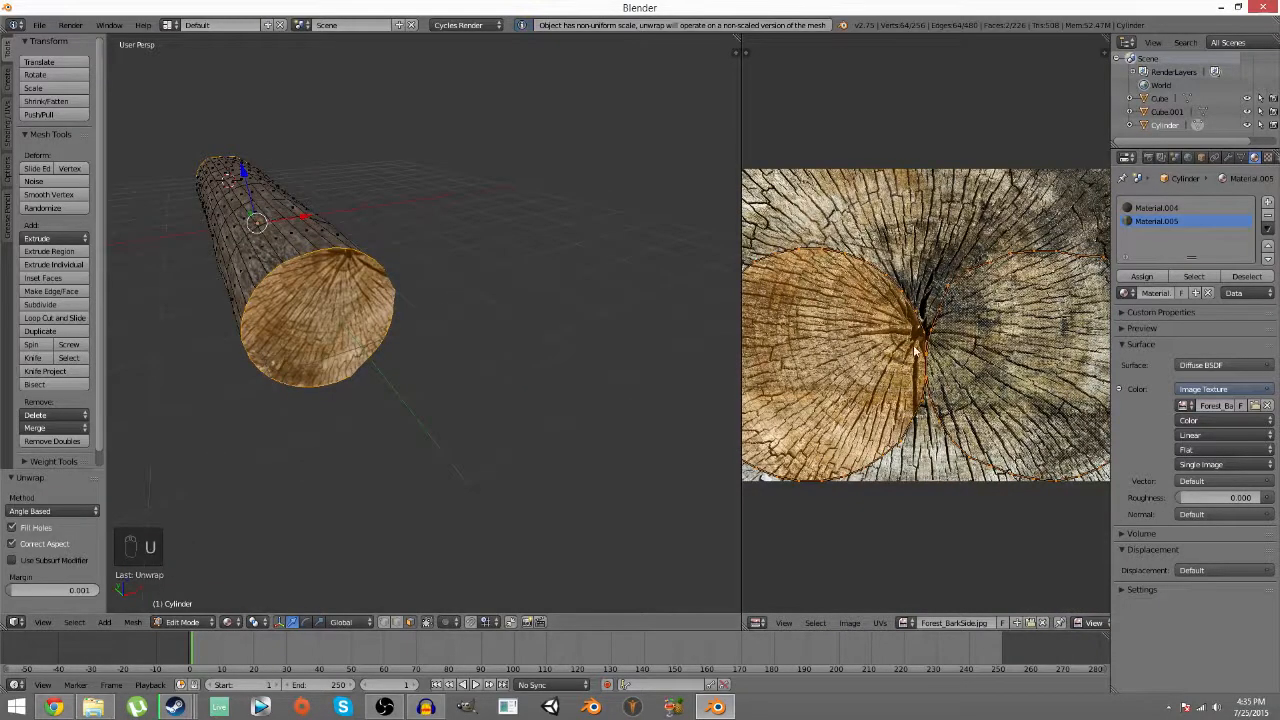
- Move the end-face UVs about 0.329 in X and 0.105 in Y to centre one on the growth rings, and return to Object Mode
key("g")
left_click(1014, 316)
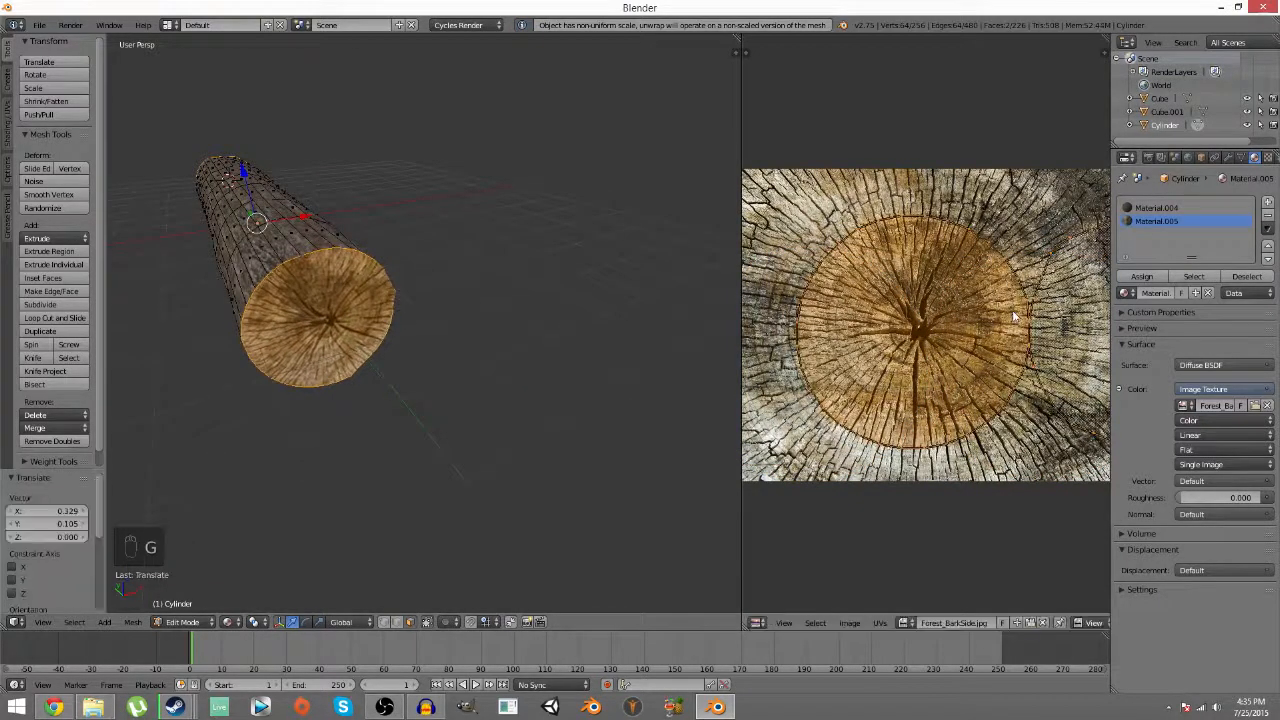
key("a")
middle_click_drag(334, 389, 442, 370)
key("a")
key("a")
key("a")
key("Tab")
scroll(442, 365, "up", 3)
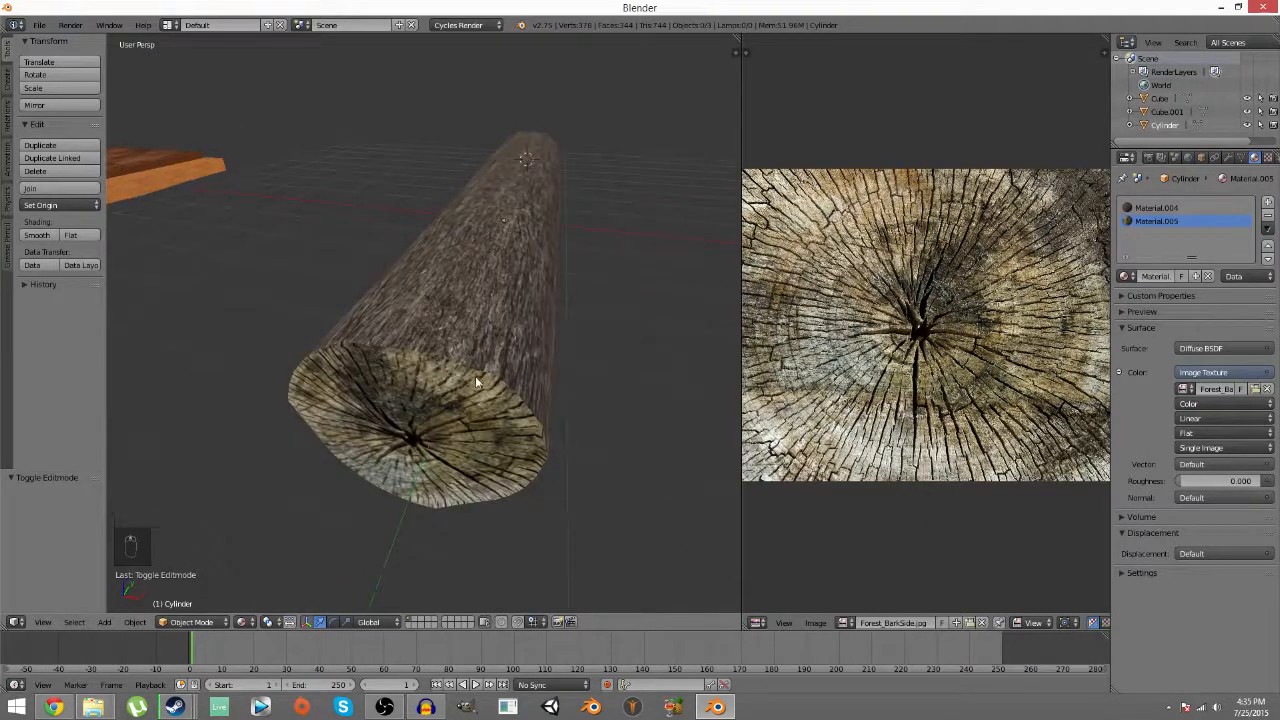
- Back in Edit Mode, select the log's opposite end face and move its UVs onto the centre of the growth rings
right_click(448, 402)
key("Tab")
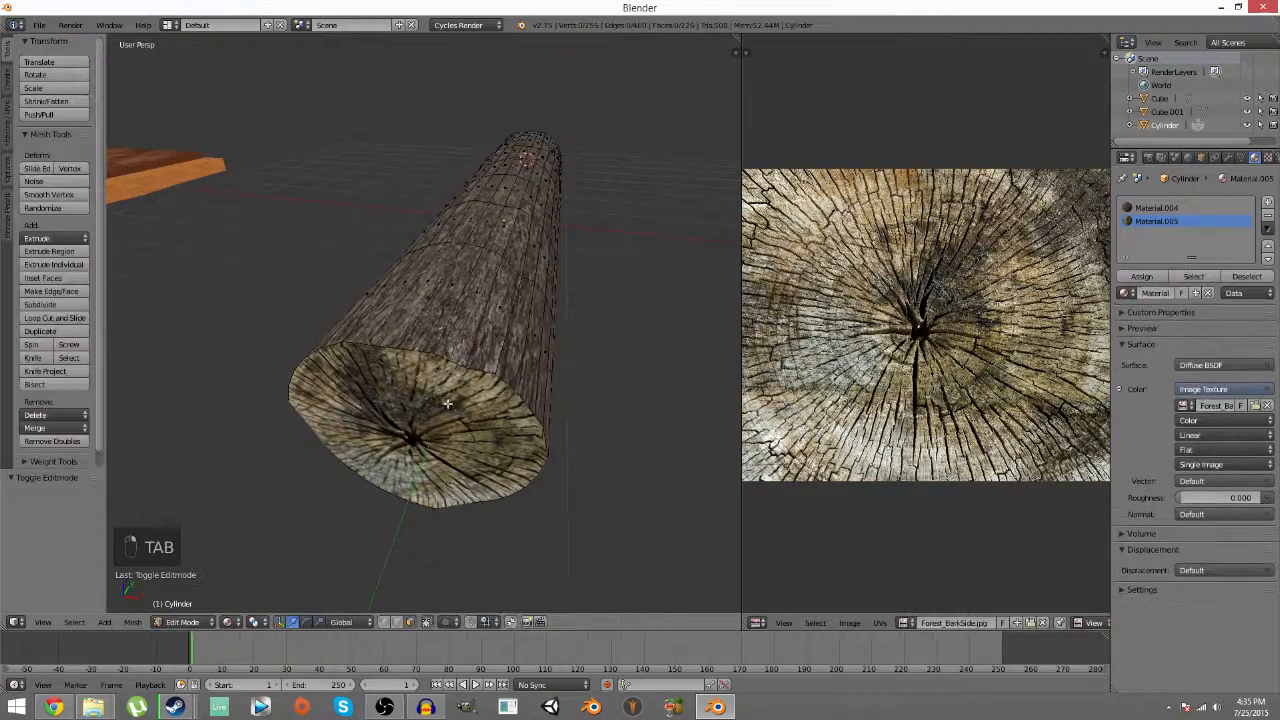
right_click(430, 418)
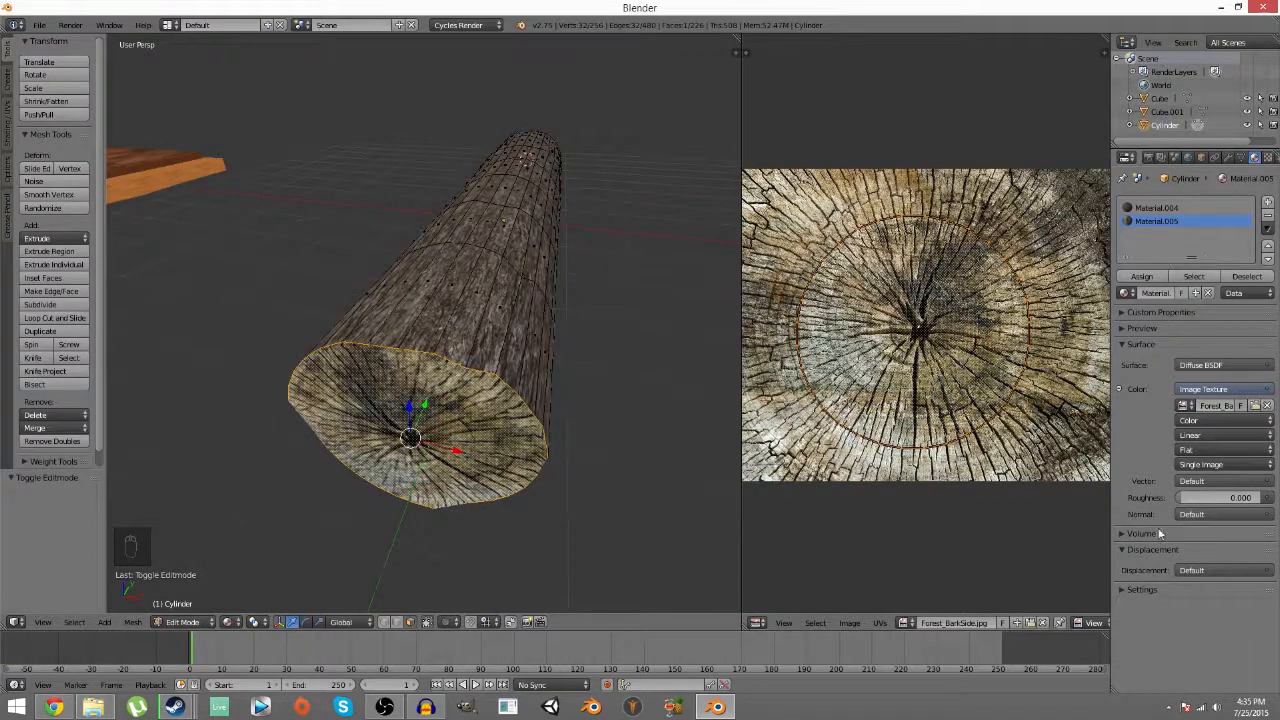
mouse_move(560, 470)
middle_mouse_down()
mouse_move(606, 486)
mouse_move(577, 457)
middle_mouse_up()
key("a")
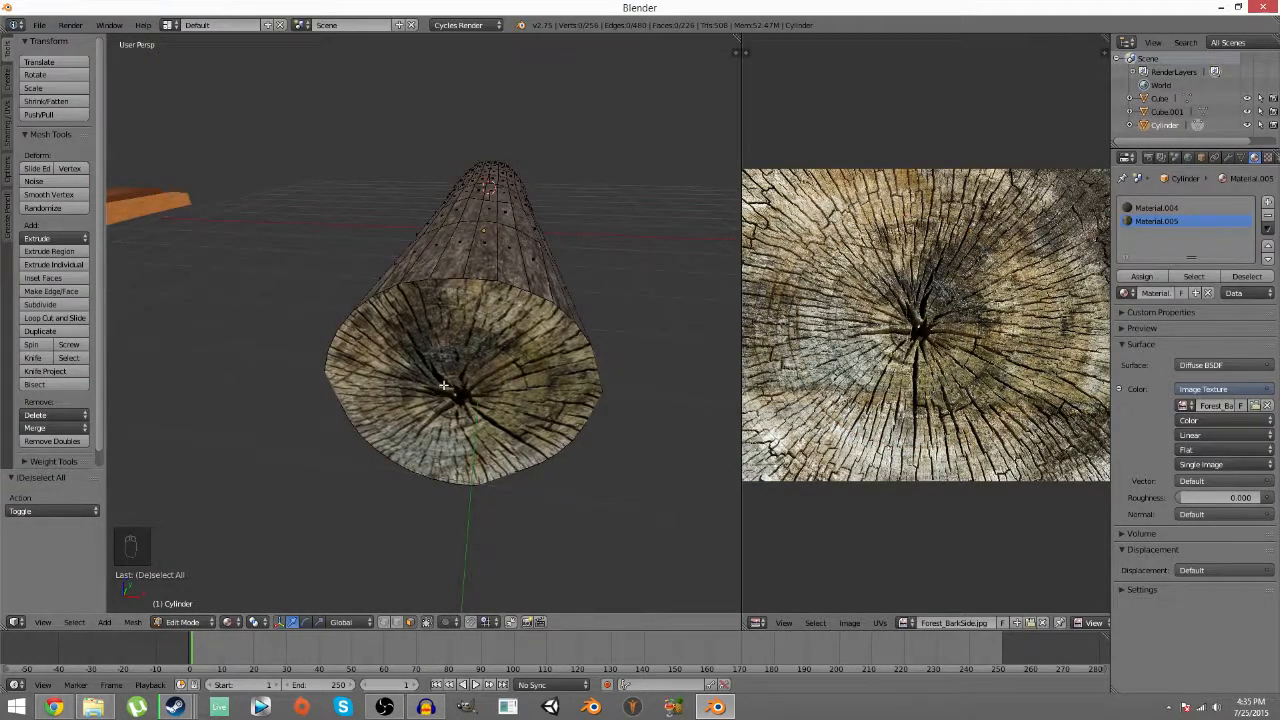
middle_click_drag(443, 385, 600, 307)
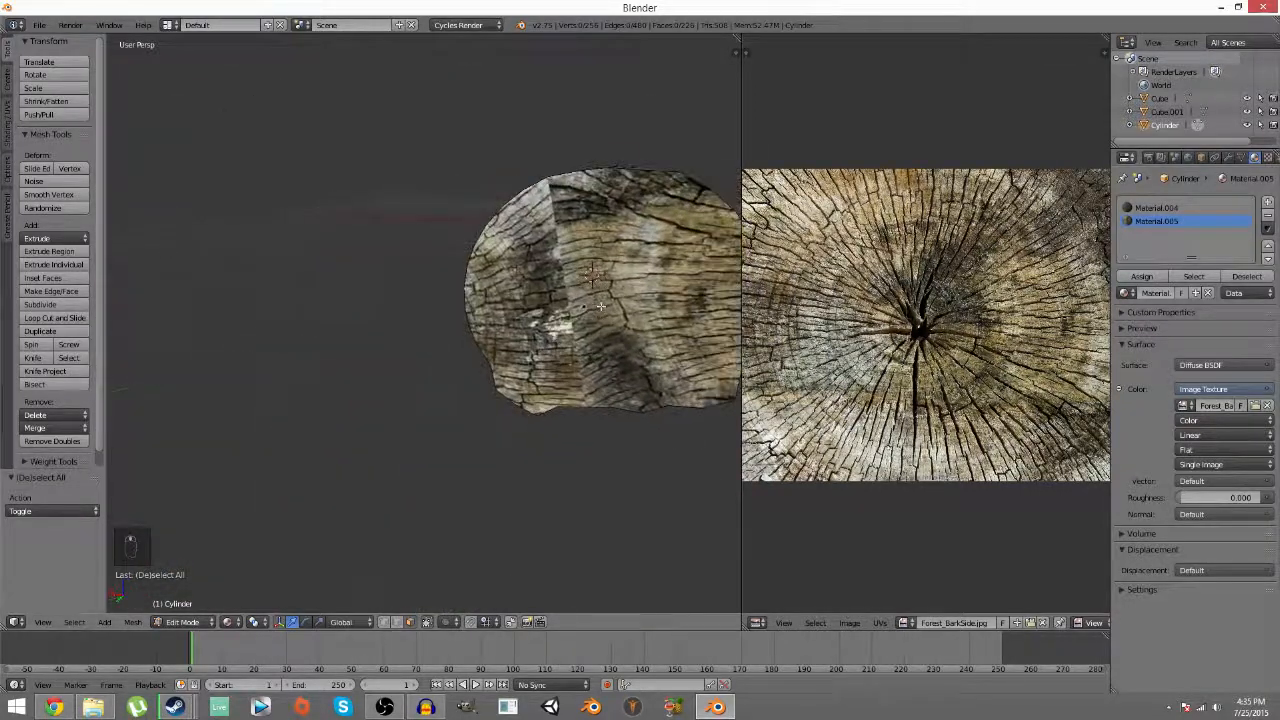
key("a")
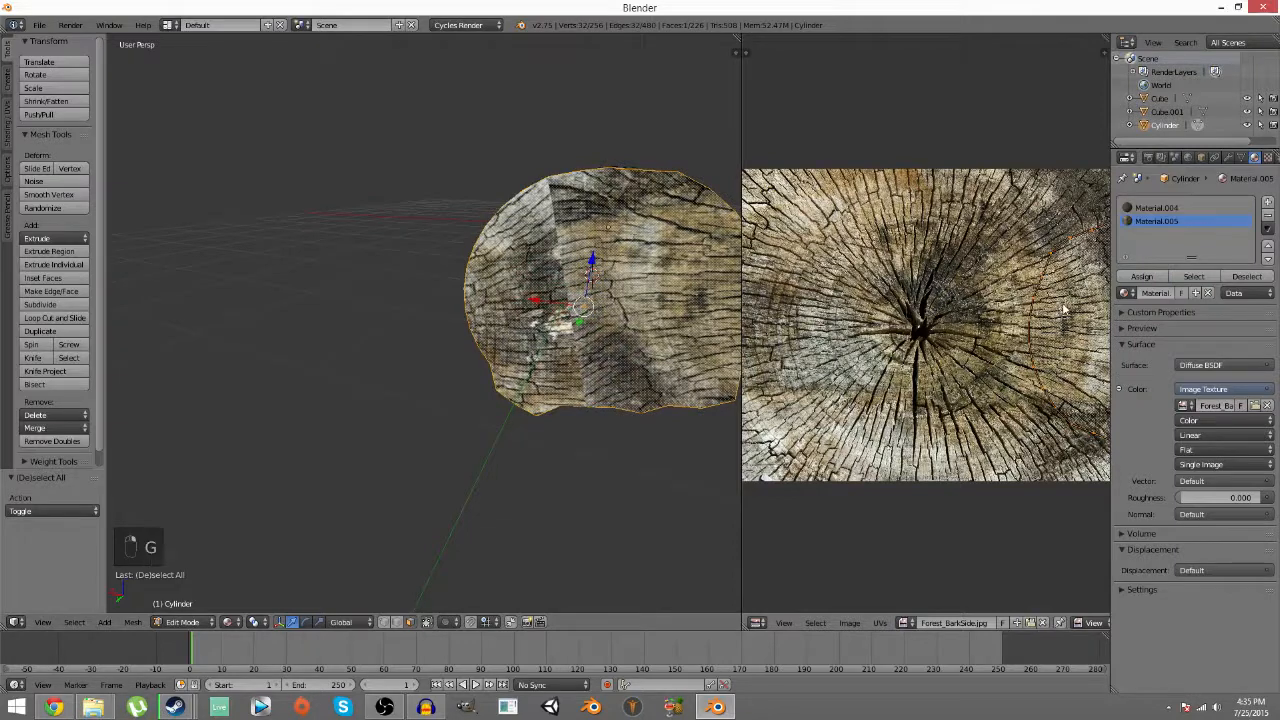
key("g")
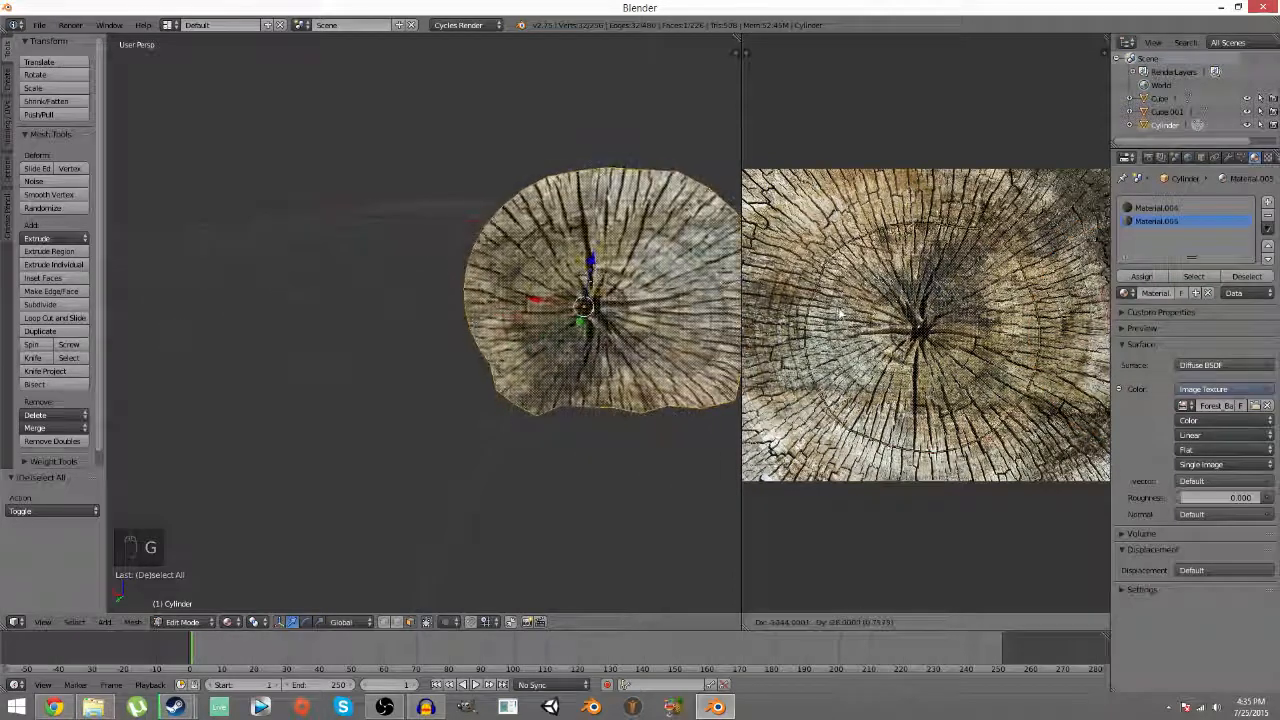
left_click(840, 314)
key("a")
- Return to Object Mode and move the narrow orange plank about 6.793 along X toward the log
key("Tab")
key("Tab")
key("Tab")
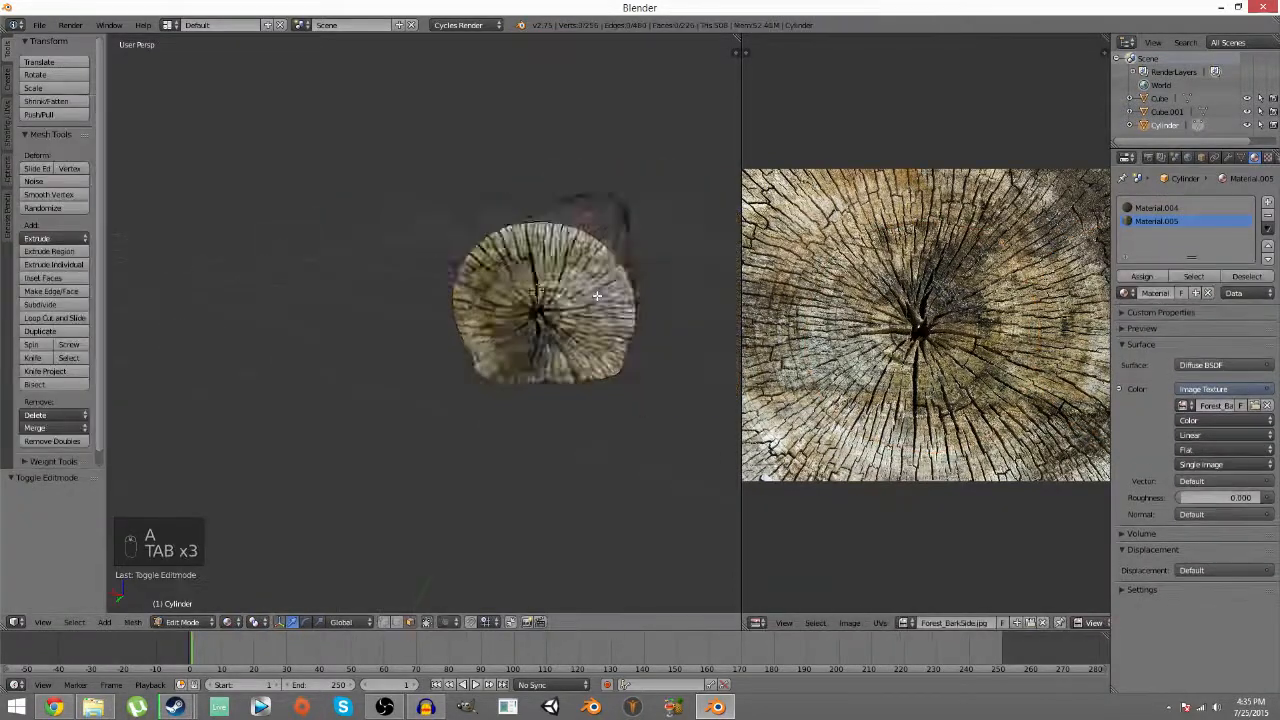
scroll(597, 296, "down", 3)
key("Tab")
key("a")
middle_click_drag(622, 259, 414, 323)
right_click(266, 234)
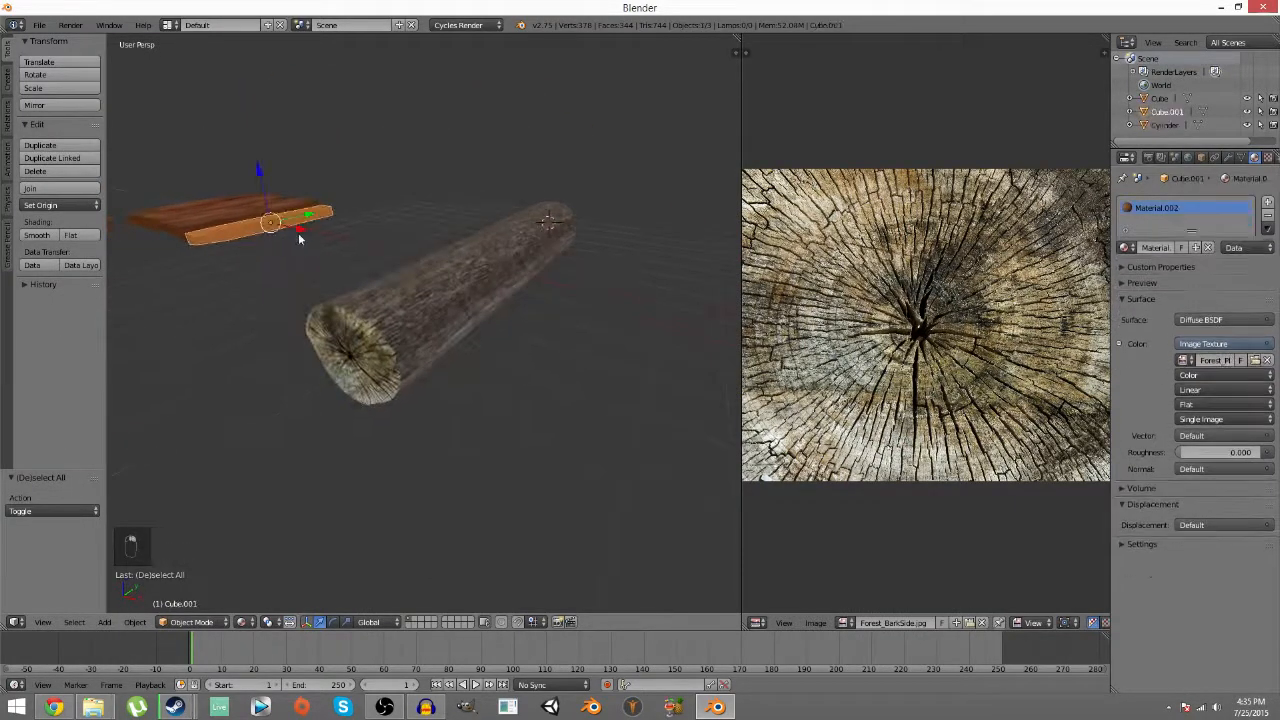
key("g")
key("x")
left_click(330, 250)
- Move the wide dark plank panel along X toward the orange plank and deselect it
right_click(250, 222)
key("g")
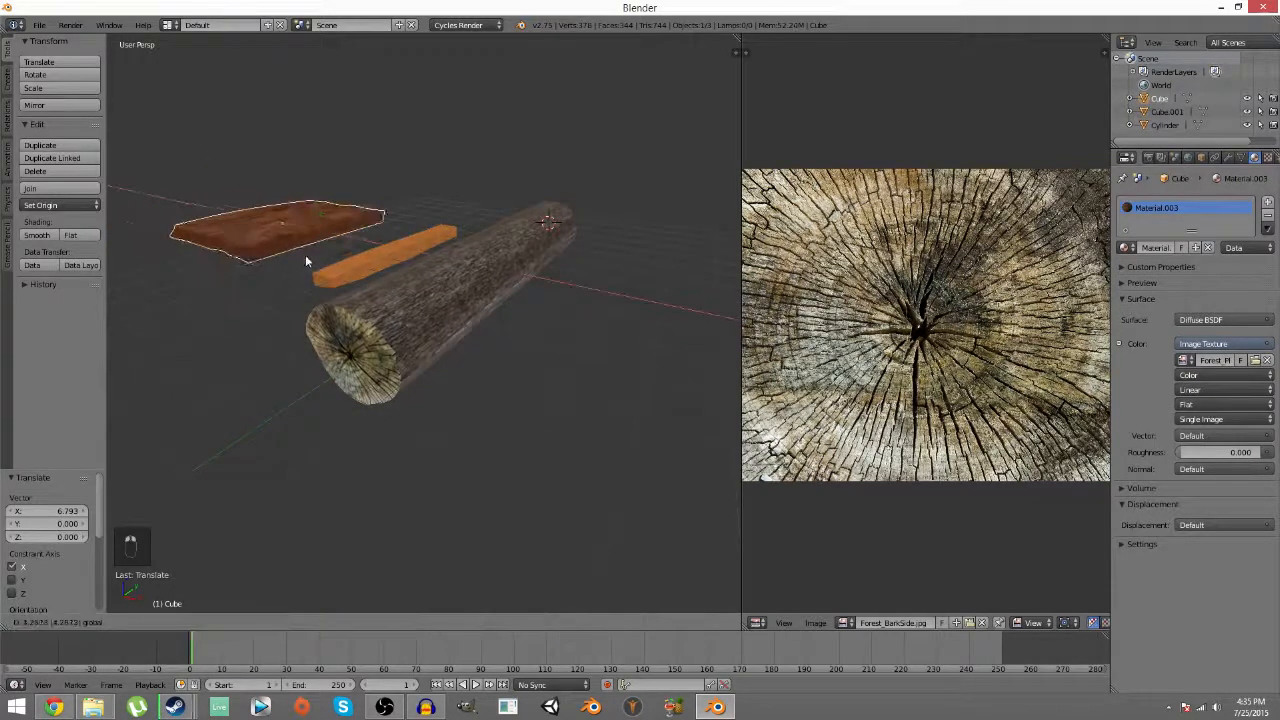
left_click(307, 261)
key("a")
middle_click_drag(307, 261, 472, 360)
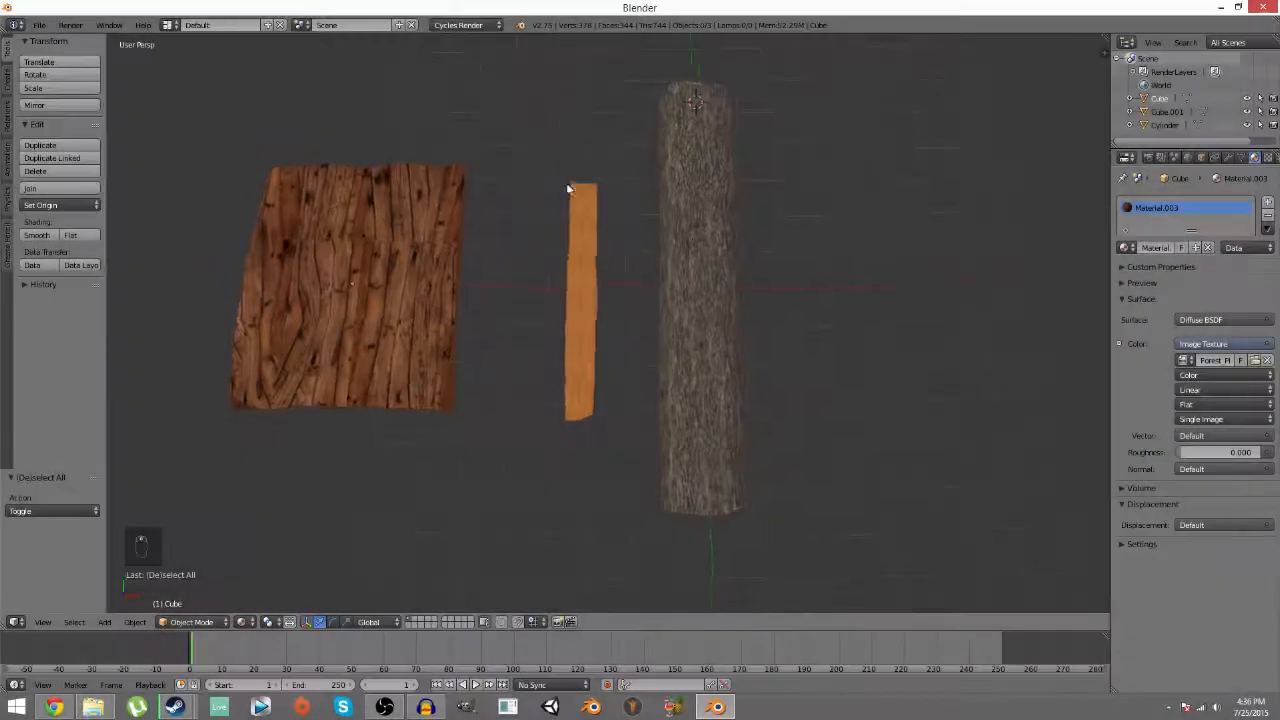
middle_click_drag(567, 188, 702, 195)
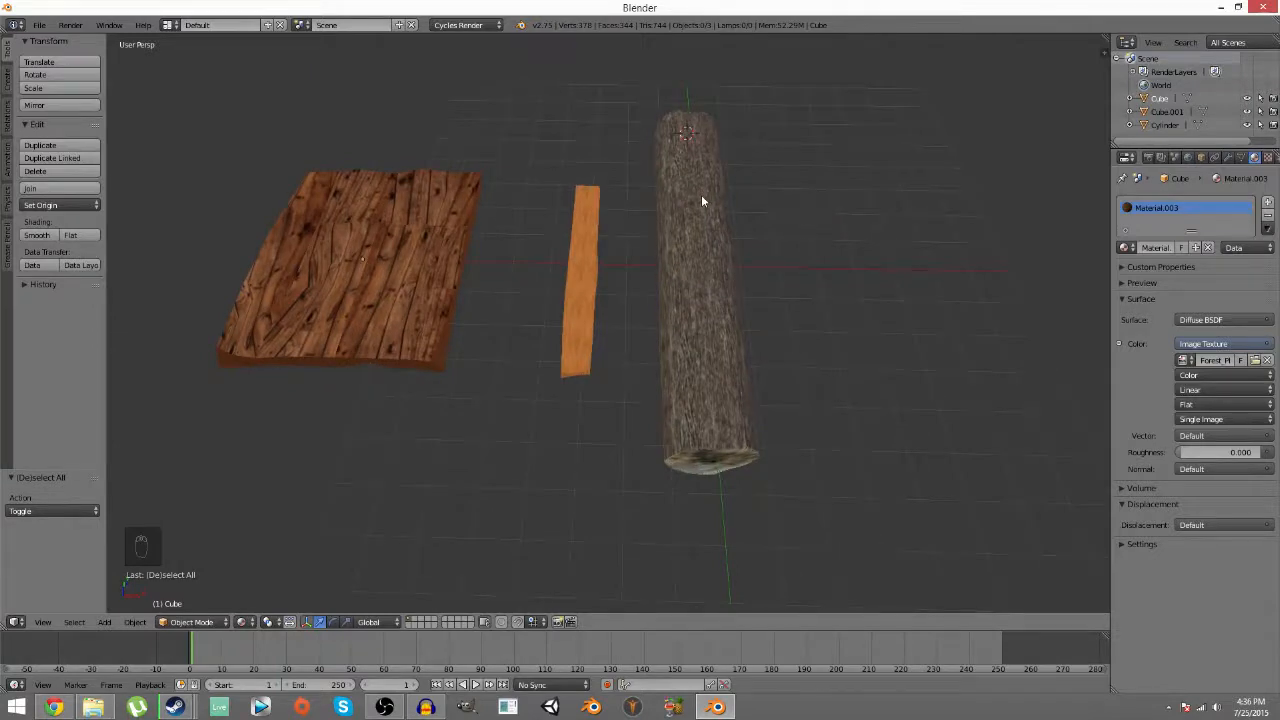
middle_click_drag(714, 201, 707, 247)
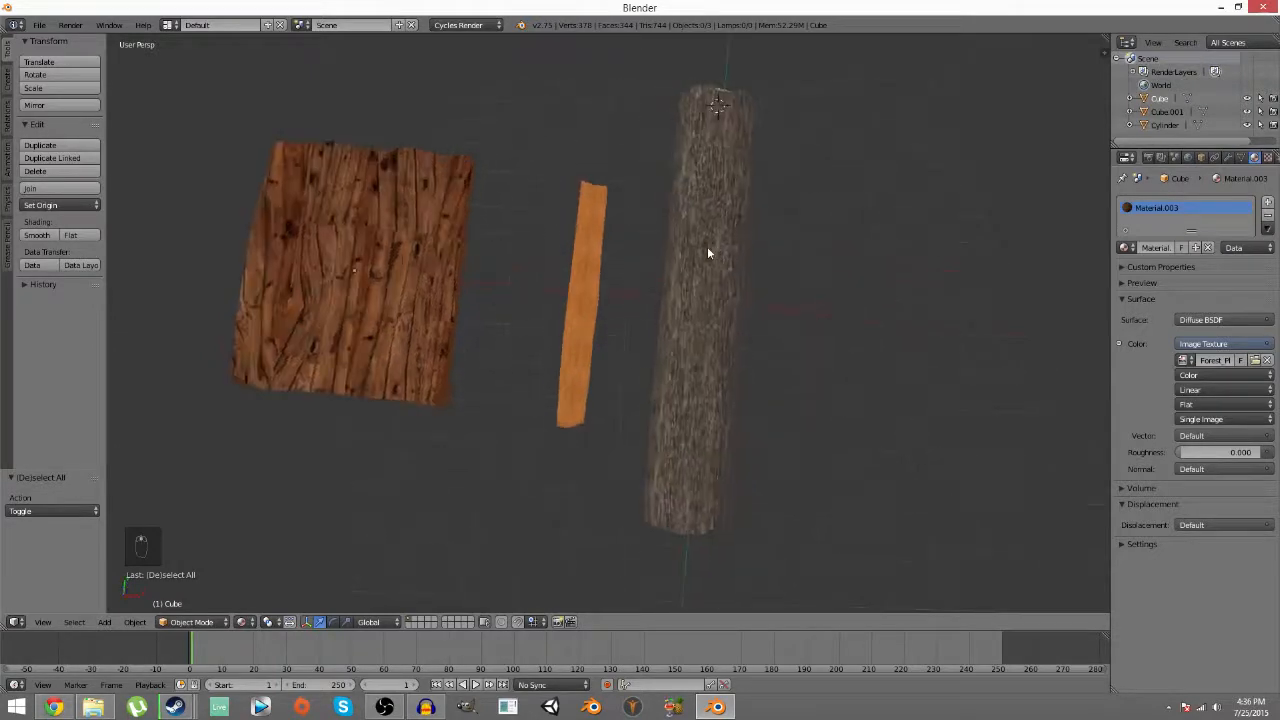